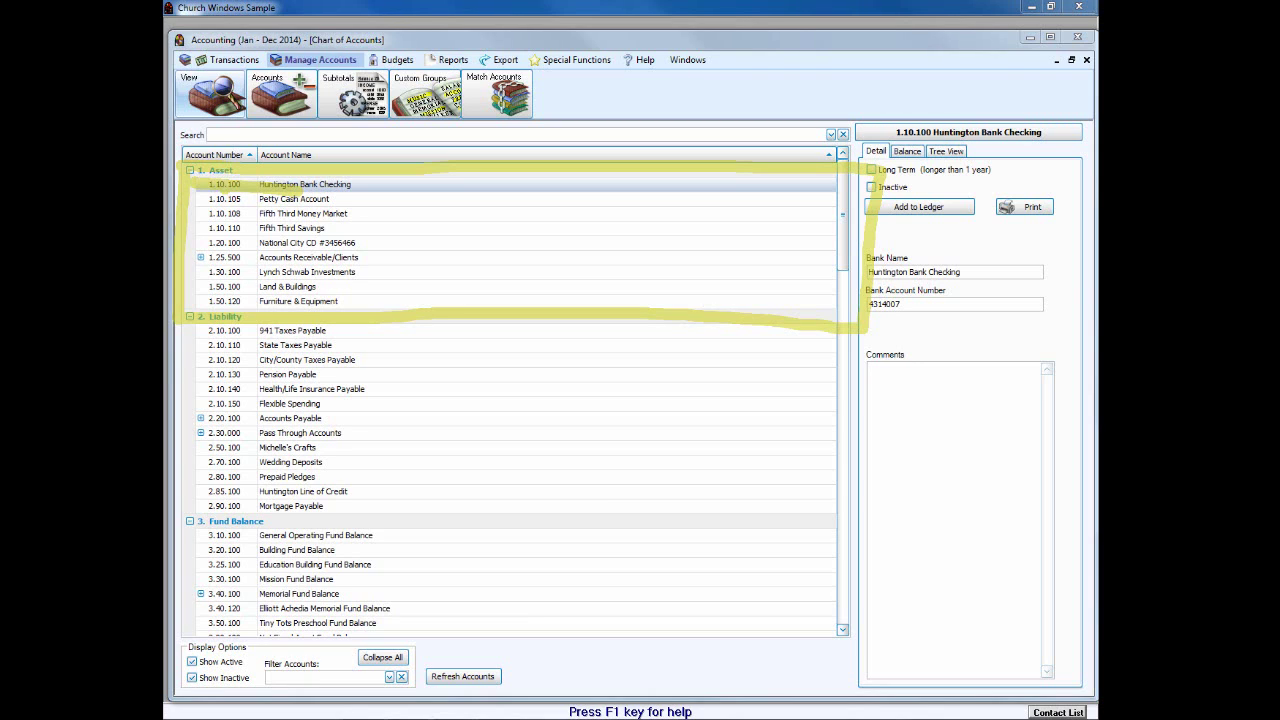
pyautogui.moveTo(196, 258); pyautogui.dragTo(366, 270)
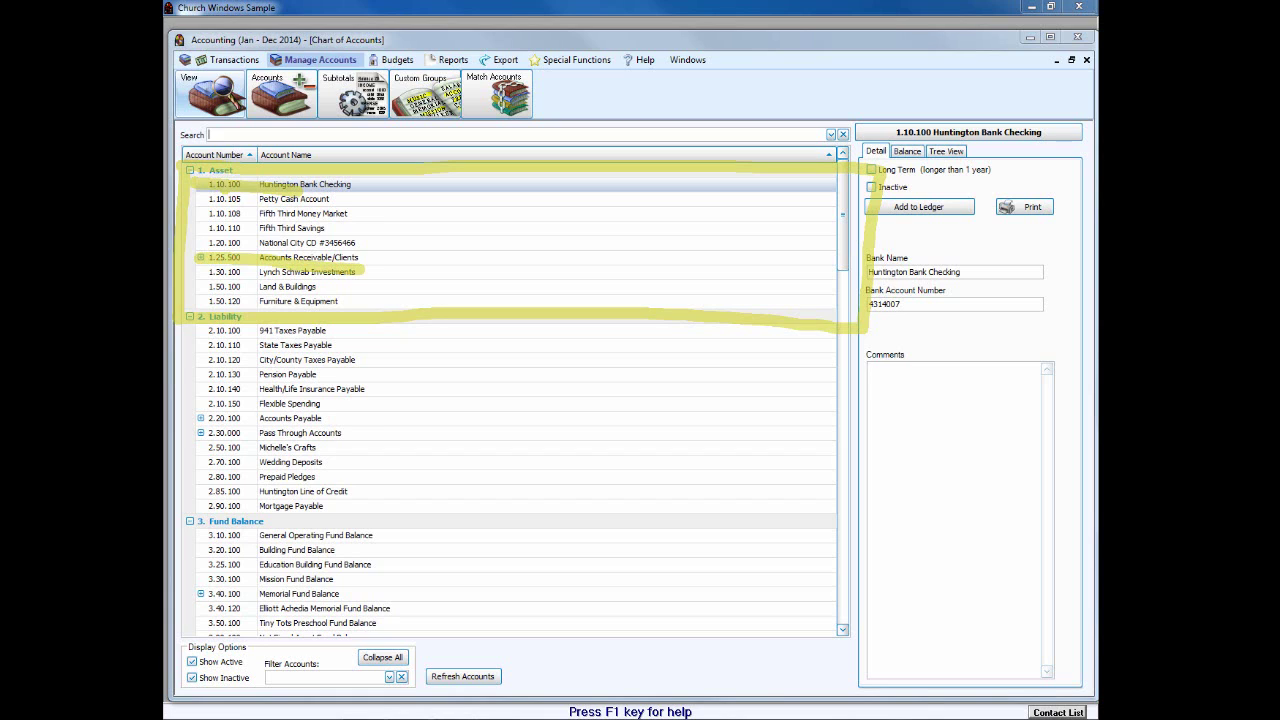
pyautogui.moveTo(217, 331)
pyautogui.mouseDown()
pyautogui.moveTo(219, 501)
pyautogui.moveTo(240, 502)
pyautogui.moveTo(201, 501)
pyautogui.moveTo(199, 470)
pyautogui.moveTo(238, 495)
pyautogui.mouseUp()
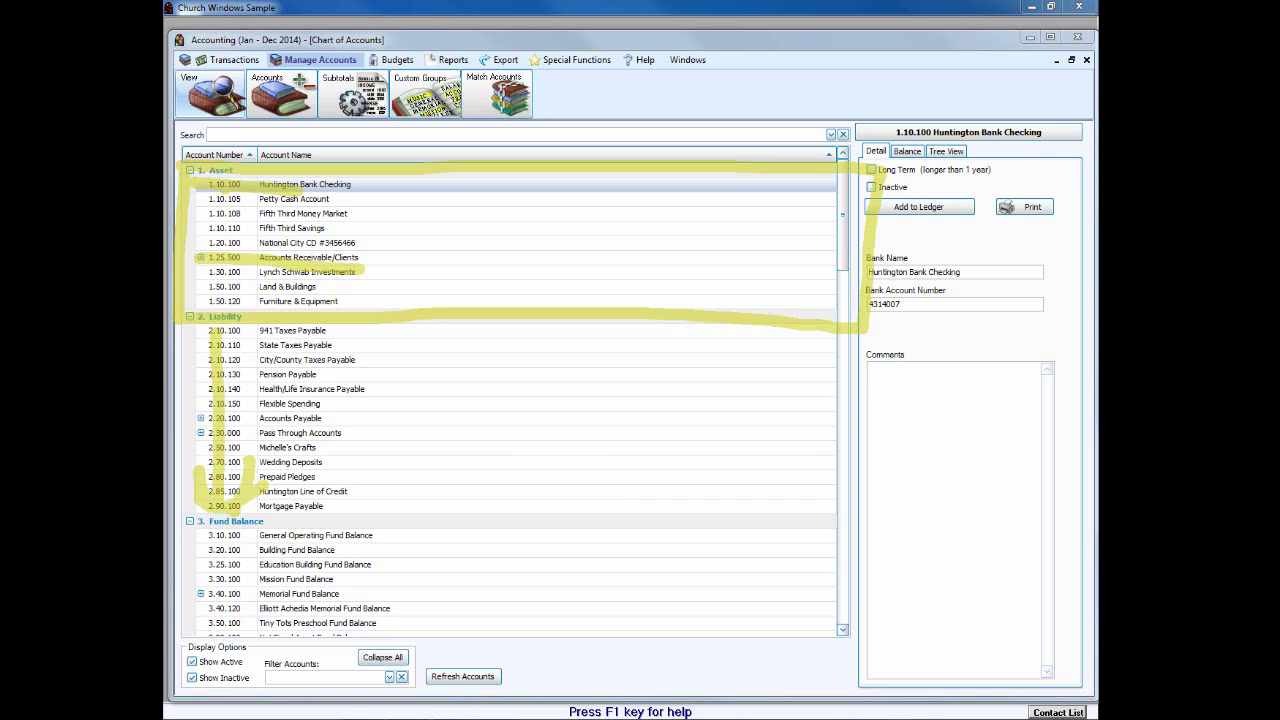
pyautogui.moveTo(178, 521); pyautogui.dragTo(308, 522)
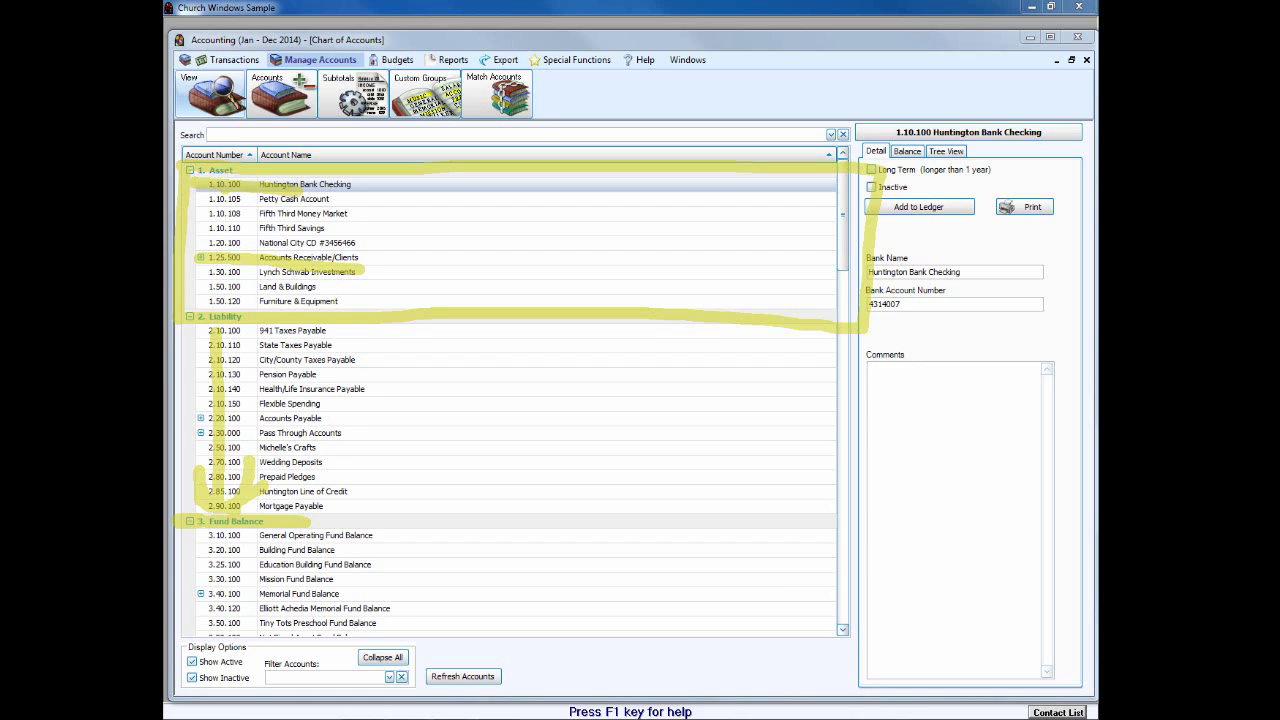
pyautogui.moveTo(212, 175); pyautogui.dragTo(778, 179)
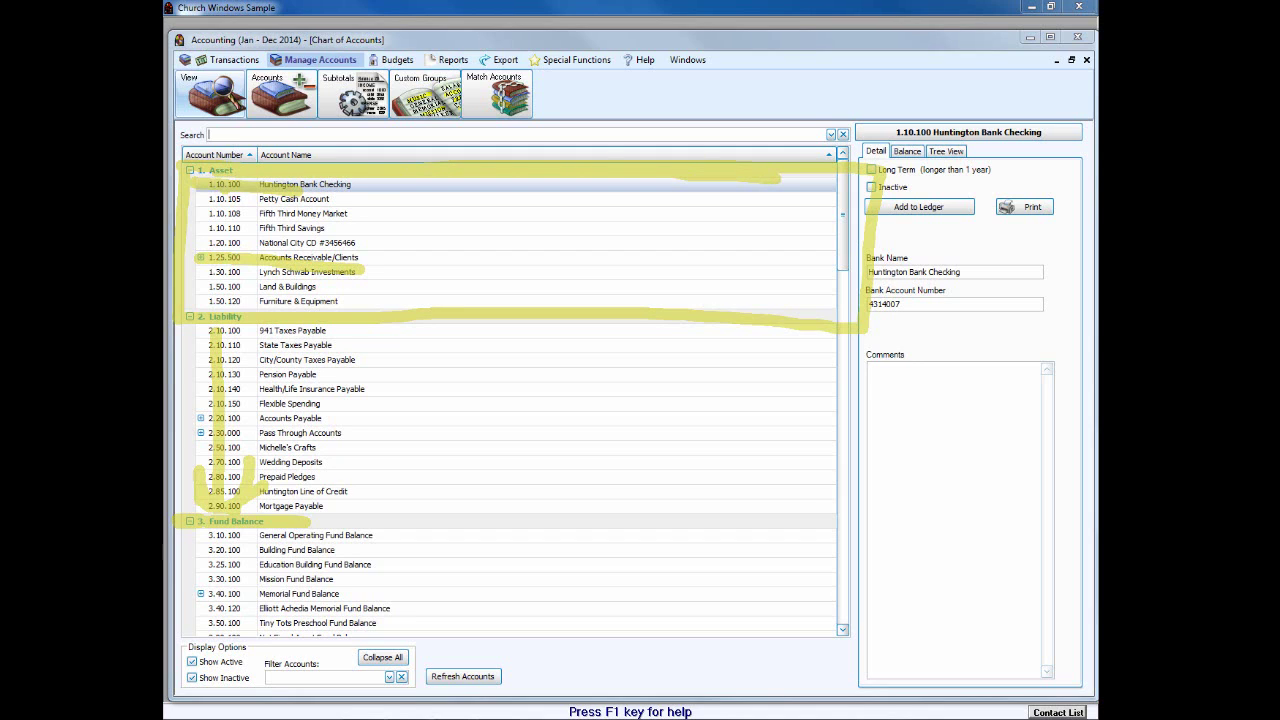
pyautogui.moveTo(184, 470)
pyautogui.mouseDown()
pyautogui.moveTo(238, 500)
pyautogui.moveTo(256, 454)
pyautogui.mouseUp()
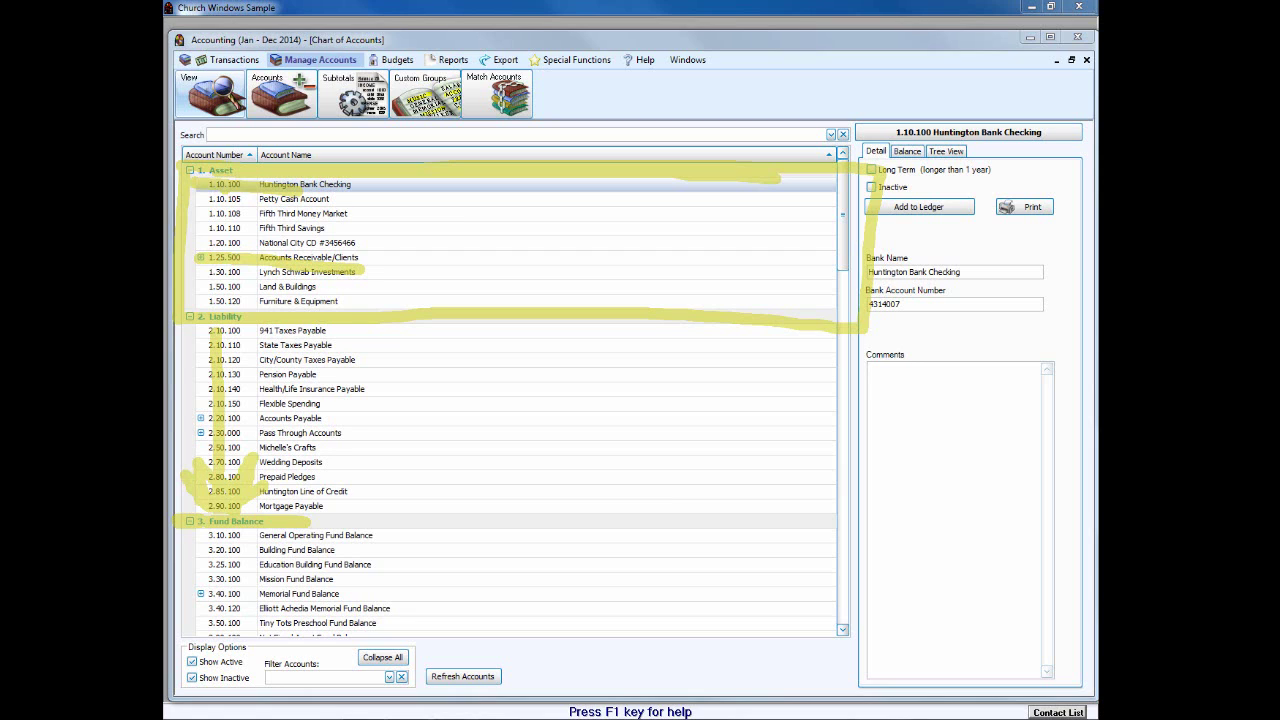
pyautogui.moveTo(392, 224)
pyautogui.mouseDown()
pyautogui.moveTo(470, 182)
pyautogui.moveTo(415, 186)
pyautogui.moveTo(660, 408)
pyautogui.mouseUp()
pyautogui.moveTo(418, 272); pyautogui.dragTo(524, 220)
pyautogui.click(396, 346)
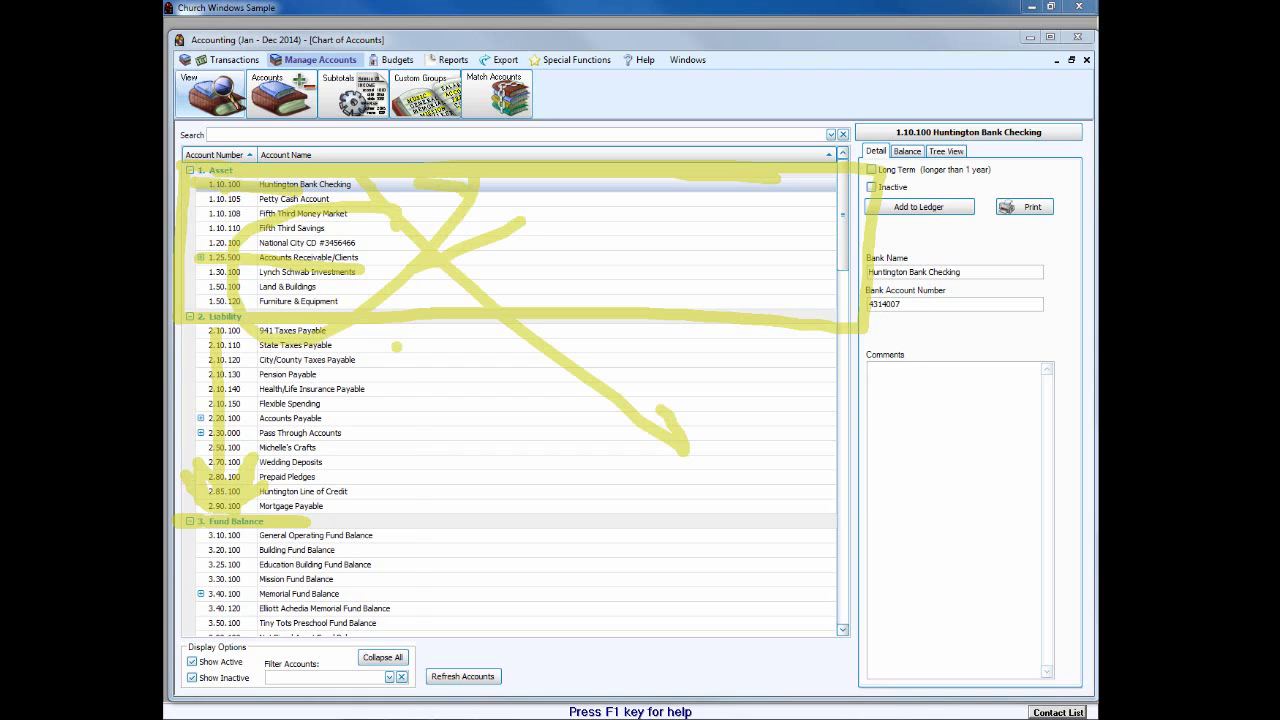
pyautogui.moveTo(410, 362); pyautogui.dragTo(414, 606)
pyautogui.moveTo(527, 342); pyautogui.dragTo(533, 602)
pyautogui.moveTo(559, 560); pyautogui.dragTo(540, 630)
pyautogui.moveTo(466, 572); pyautogui.dragTo(510, 658)
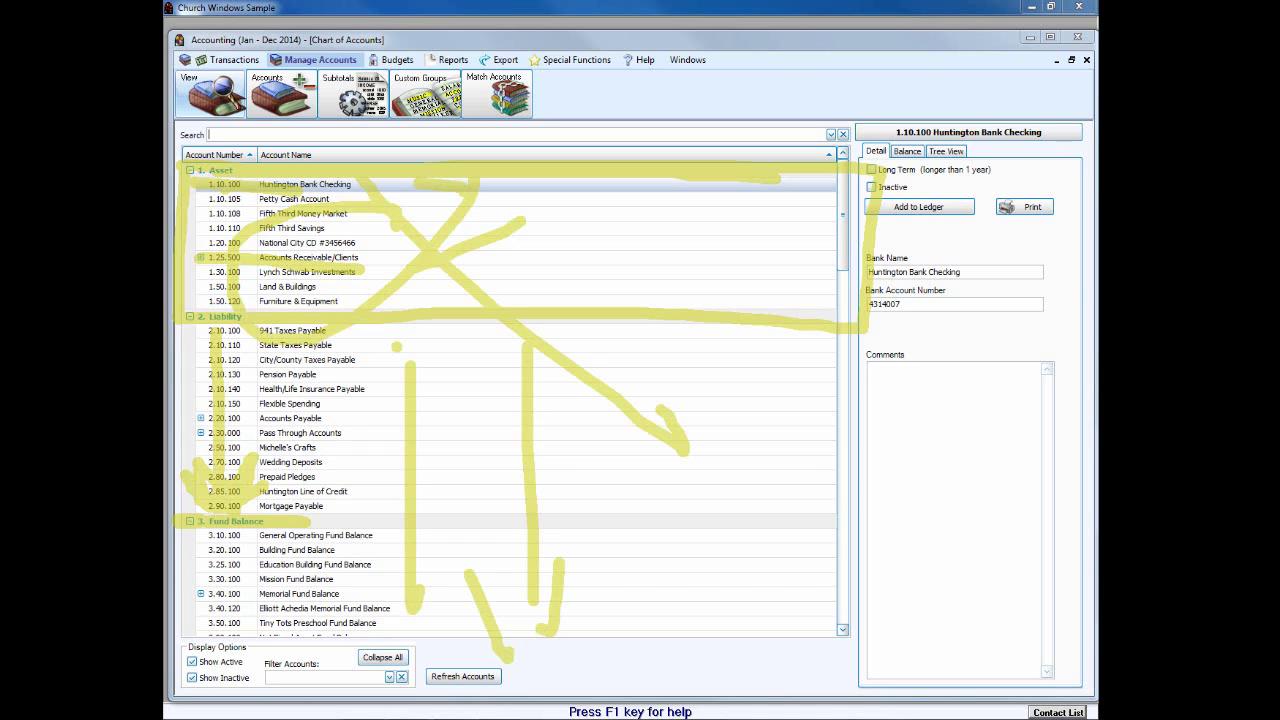
pyautogui.press('Escape')
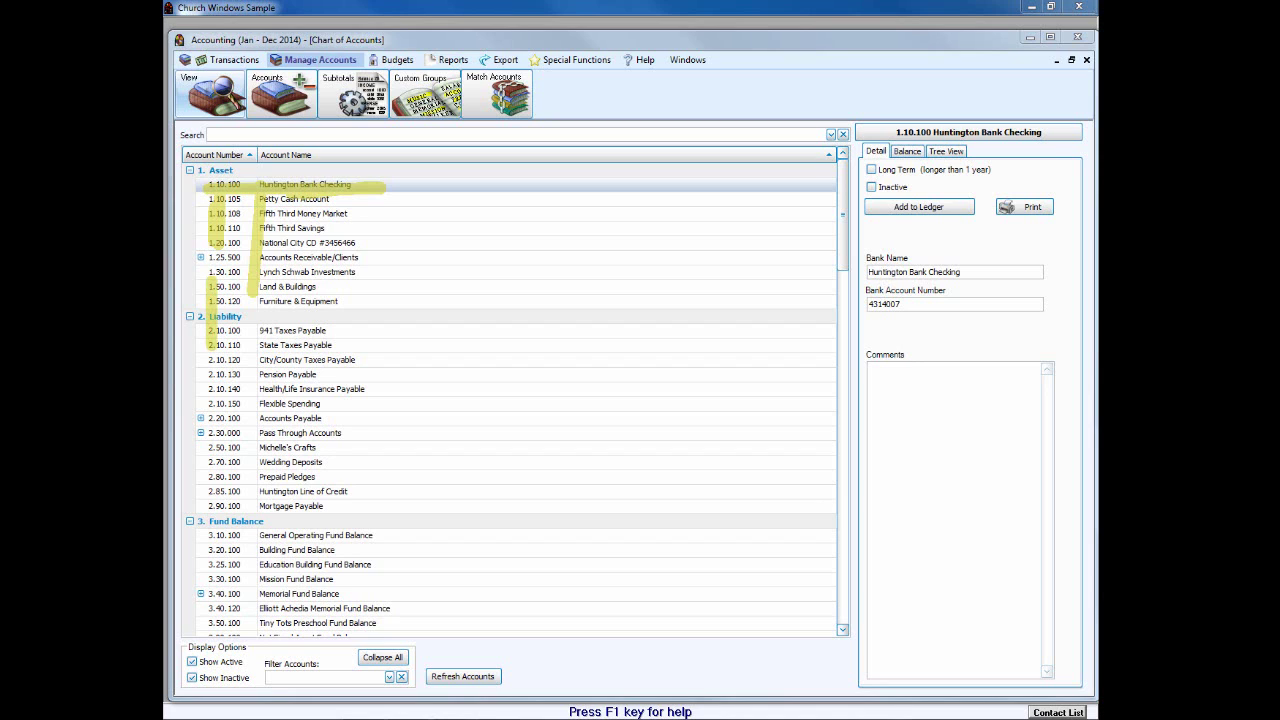
pyautogui.press('Escape')
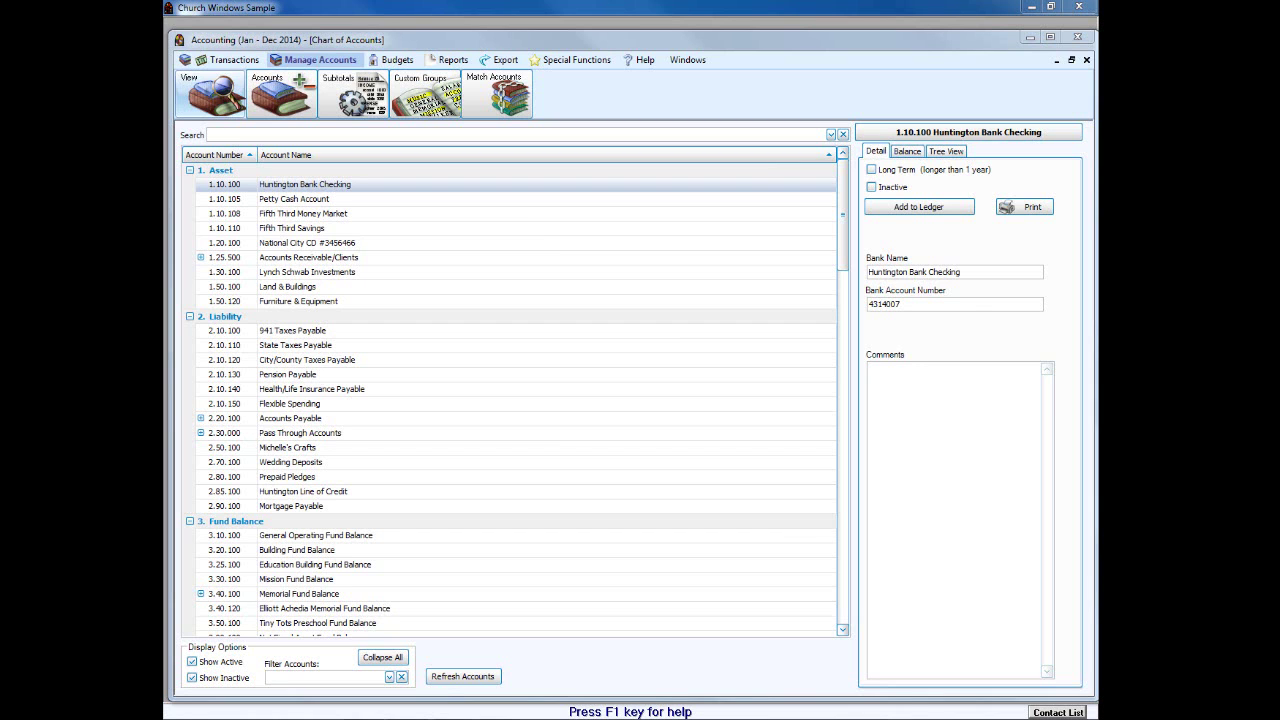
# - Look through the chart of accounts down to the income and expense accounts, and close the chart
pyautogui.moveTo(845, 205); pyautogui.dragTo(858, 352)
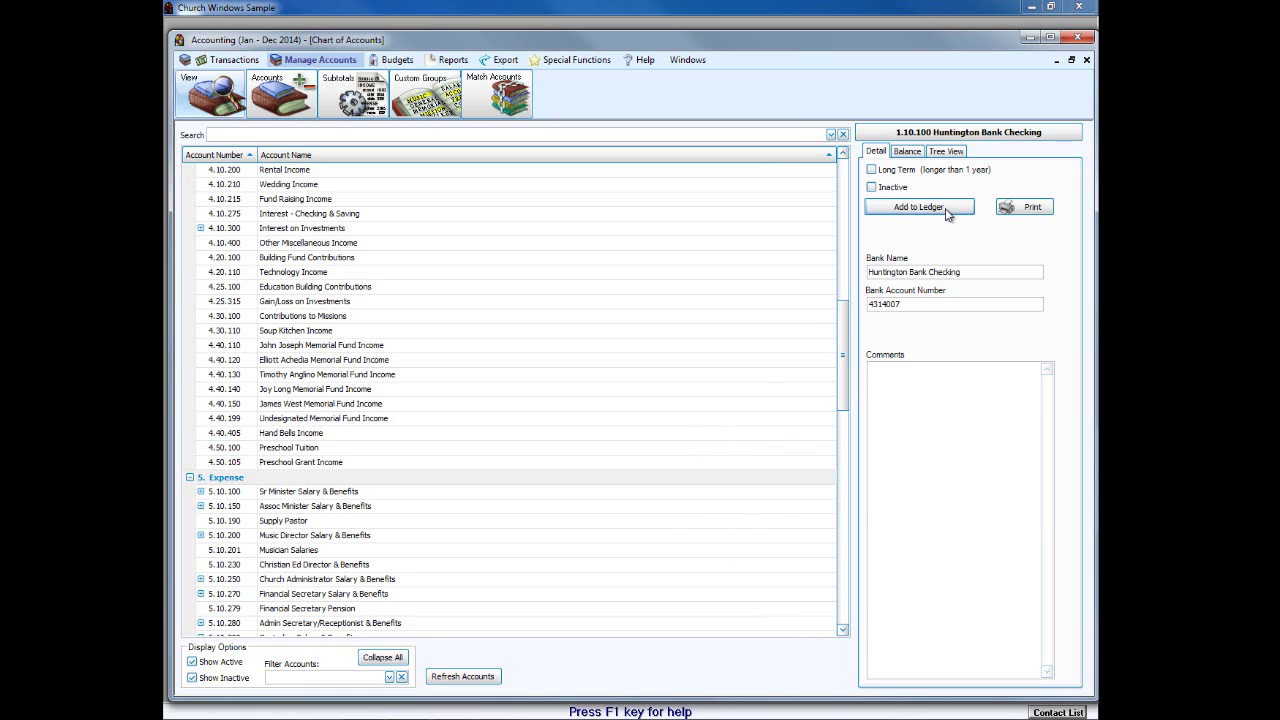
pyautogui.click(1087, 61)
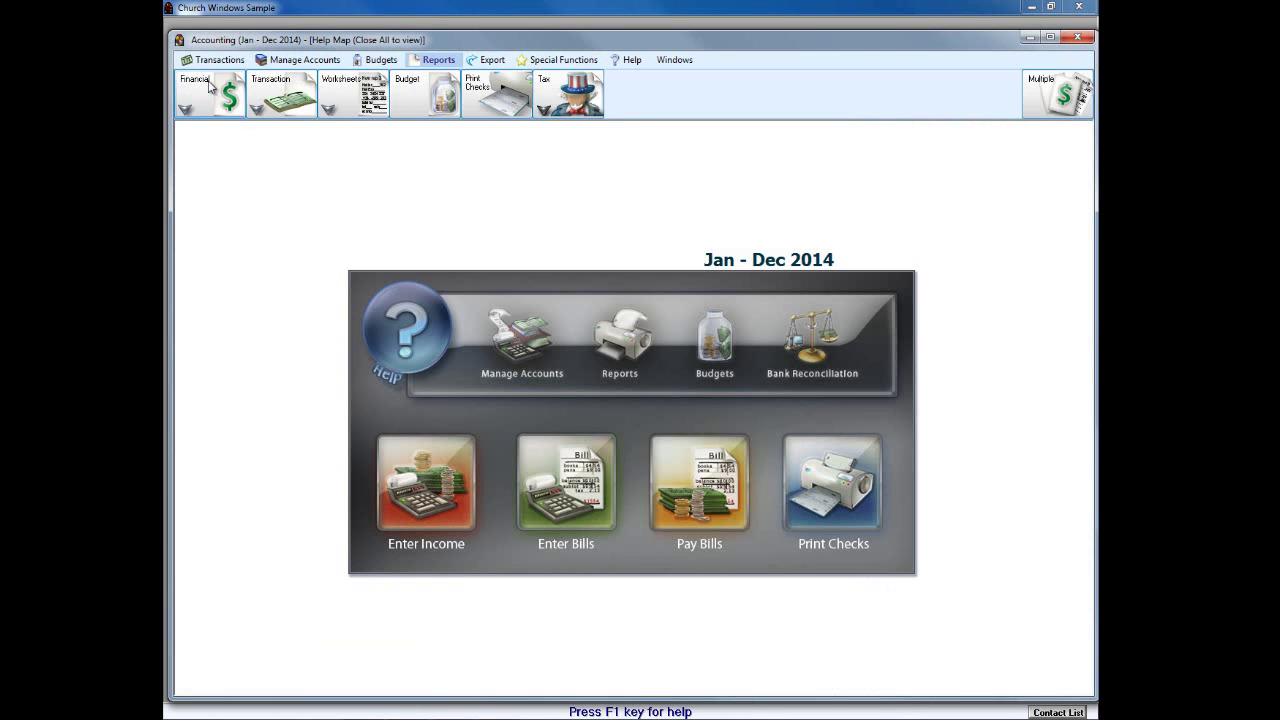
# - View the options of the Treasurer's Report among the financial reports and close them without printing
pyautogui.click(209, 87)
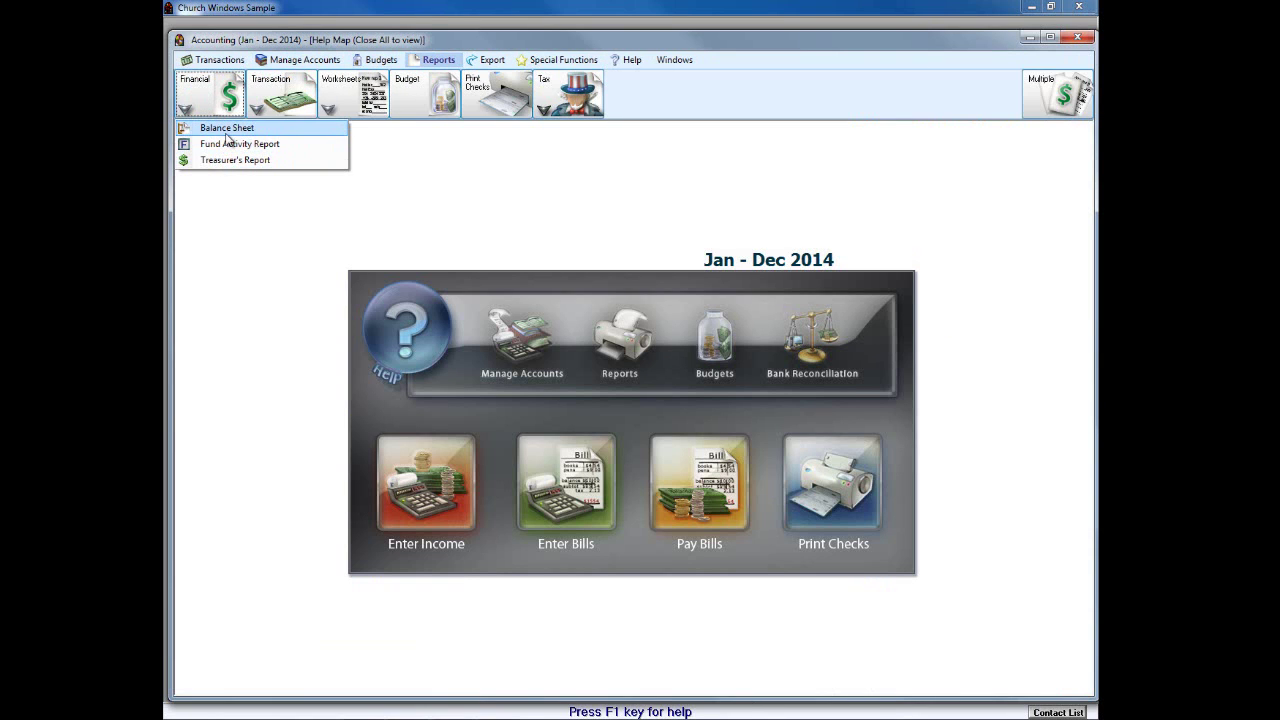
pyautogui.click(230, 160)
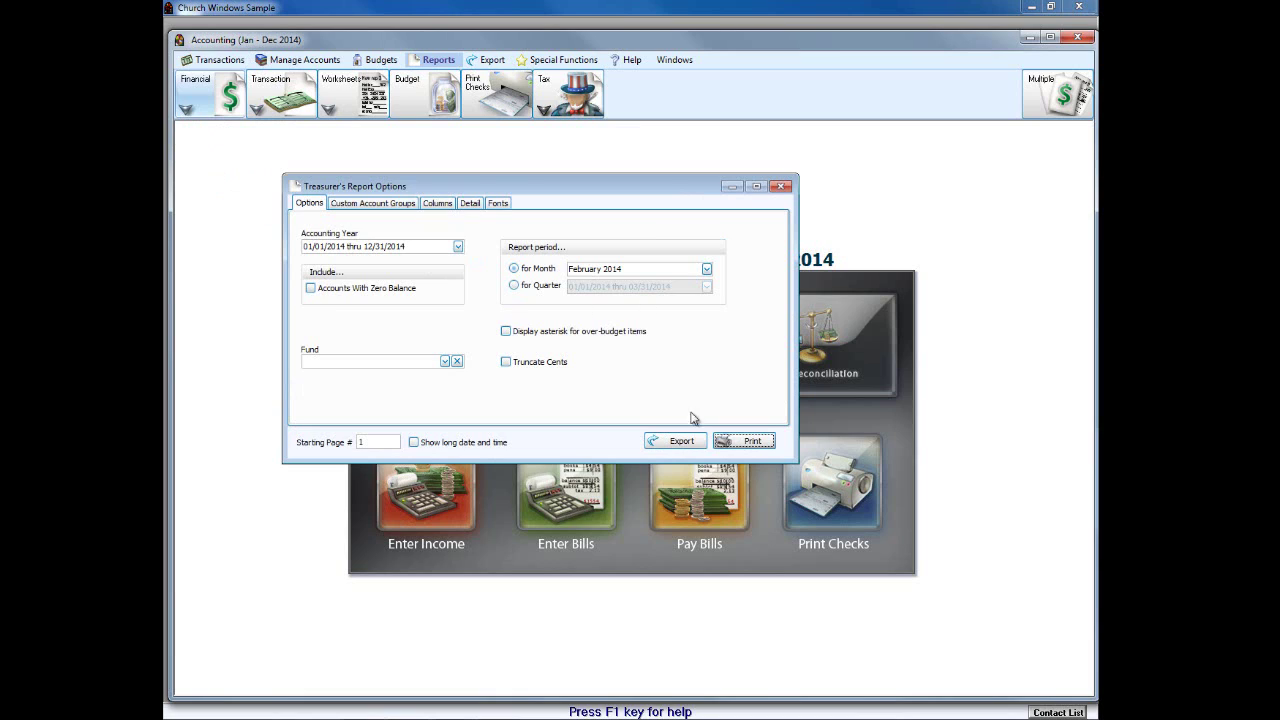
pyautogui.click(782, 187)
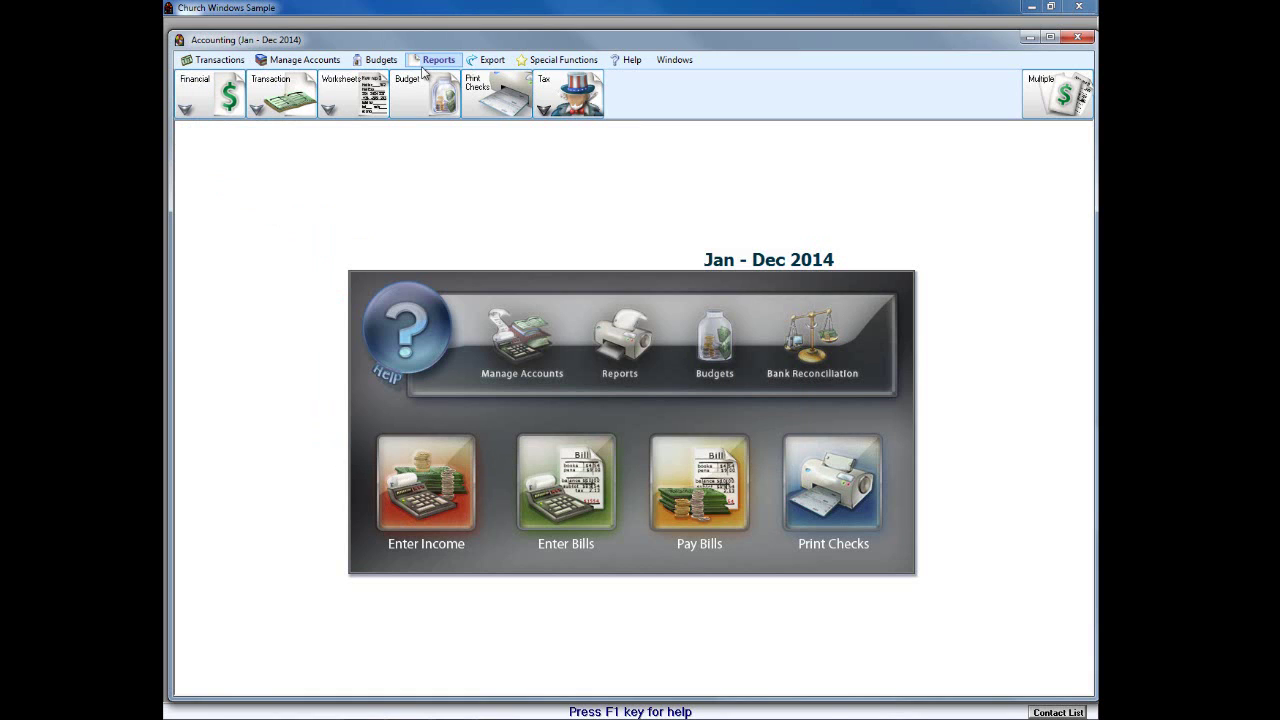
# - Set up the List Chart of Accounts worksheet report to include accounts with zero balance
pyautogui.click(353, 92)
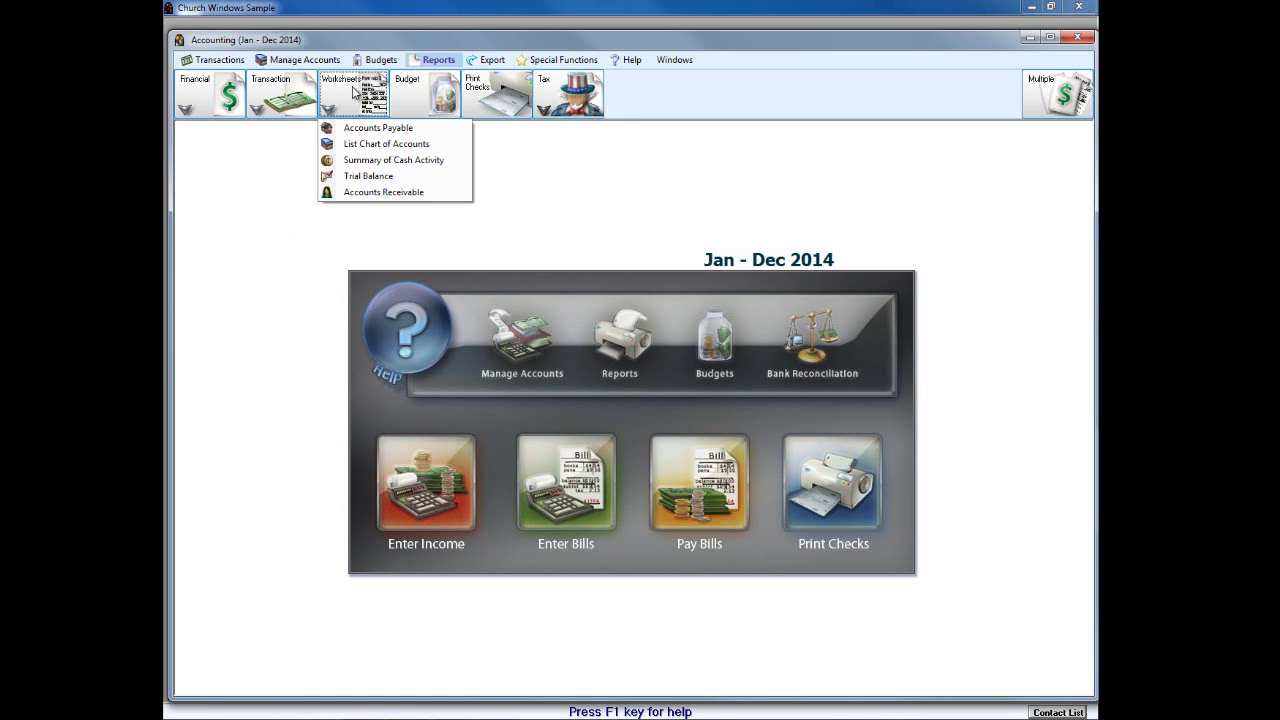
pyautogui.click(362, 146)
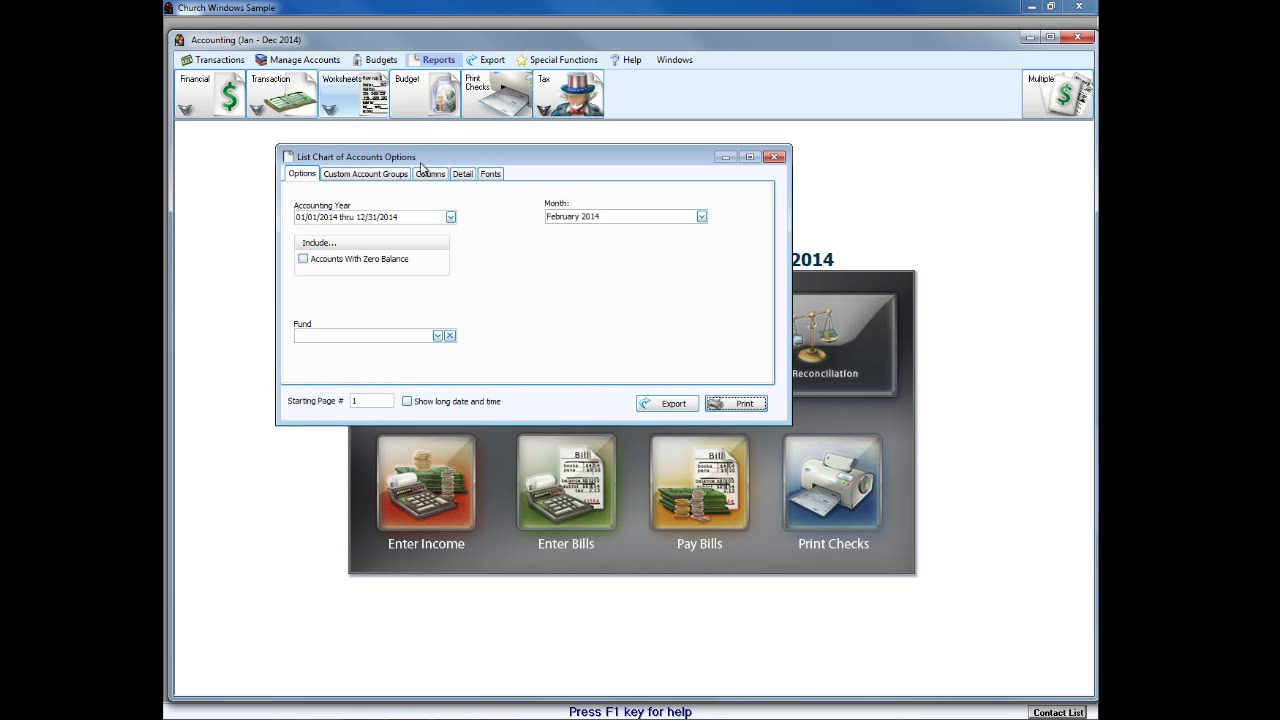
pyautogui.click(304, 260)
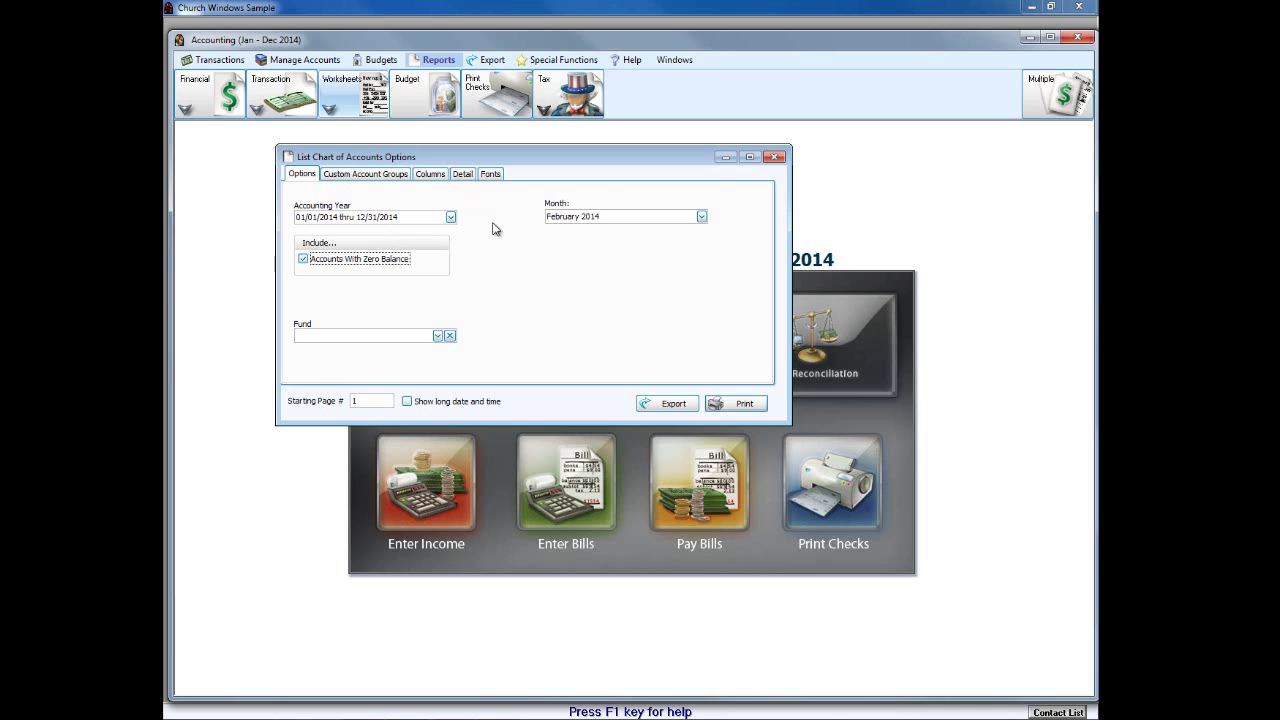
# - Try adding the Current Month and Year to Date columns to the report, and remove both again
pyautogui.click(436, 175)
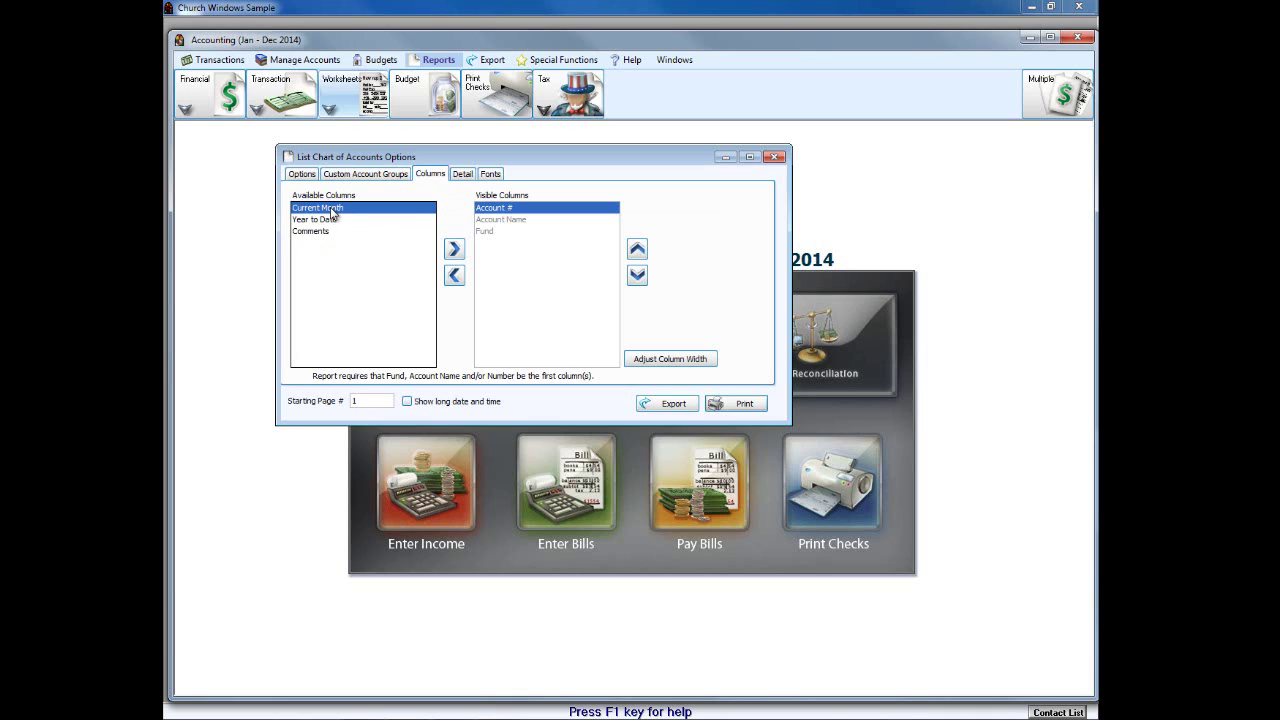
pyautogui.click(452, 250)
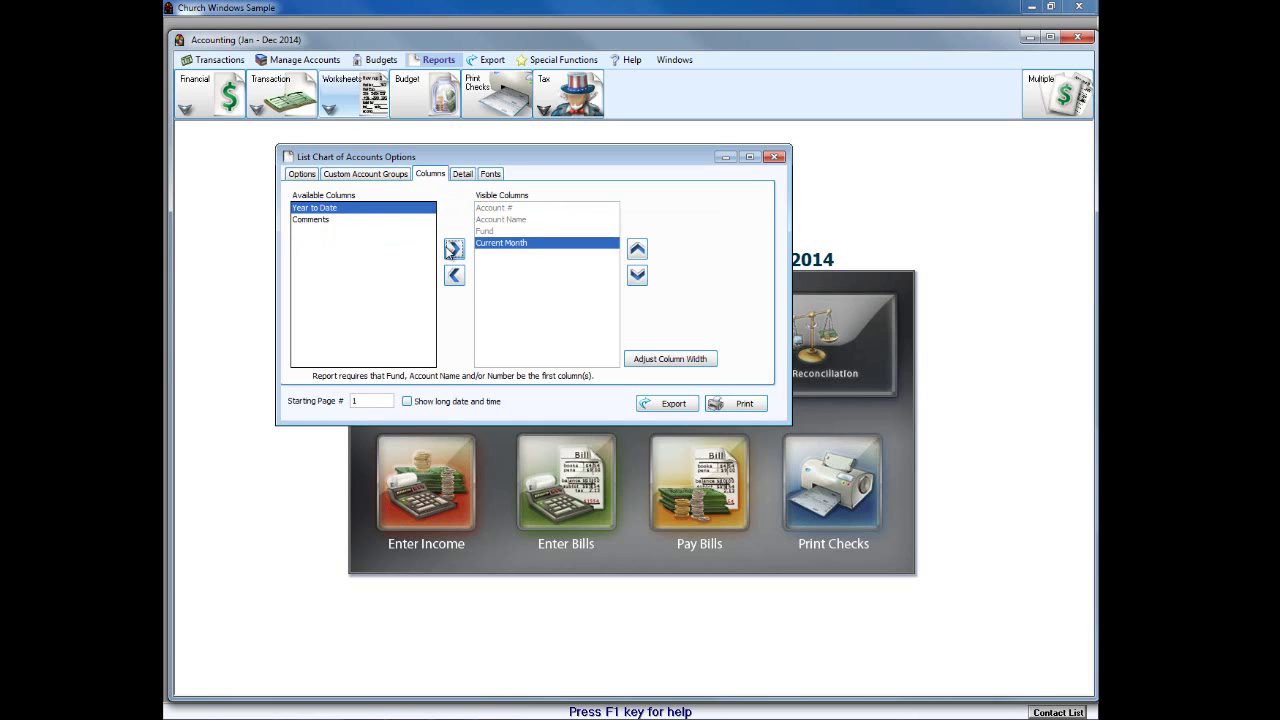
pyautogui.click(451, 251)
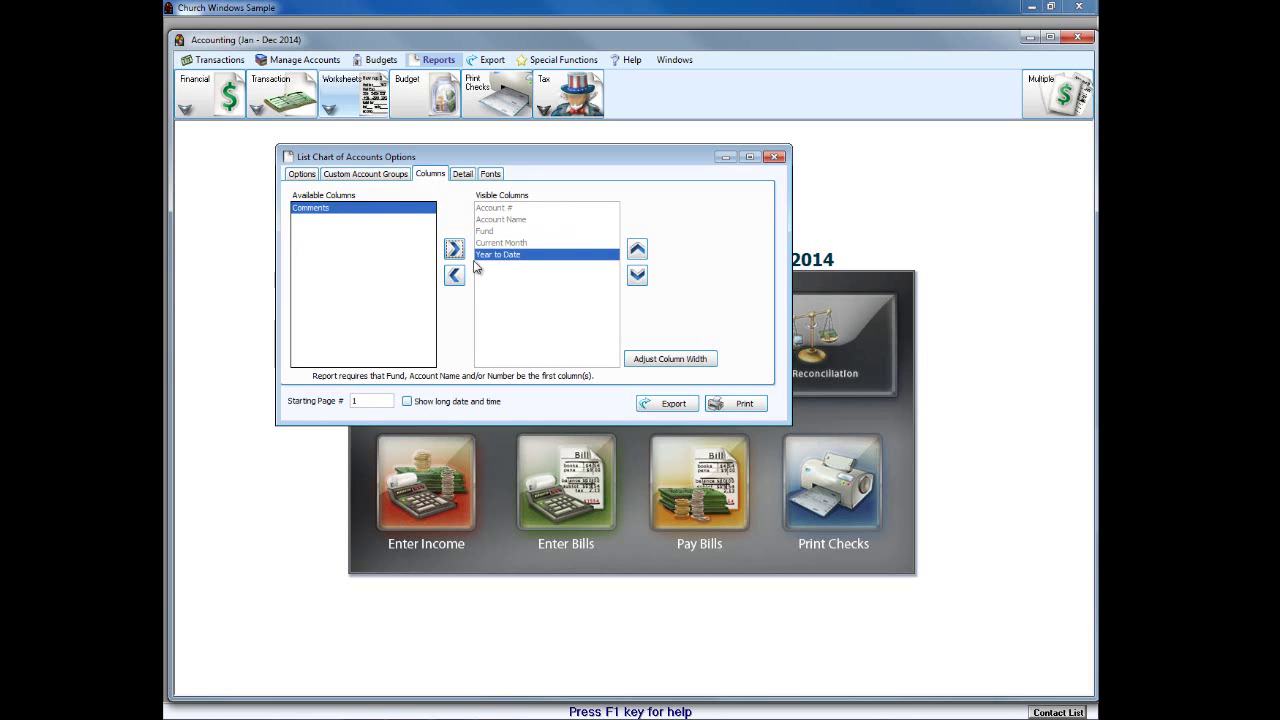
pyautogui.click(456, 276)
pyautogui.click(486, 243)
pyautogui.click(455, 275)
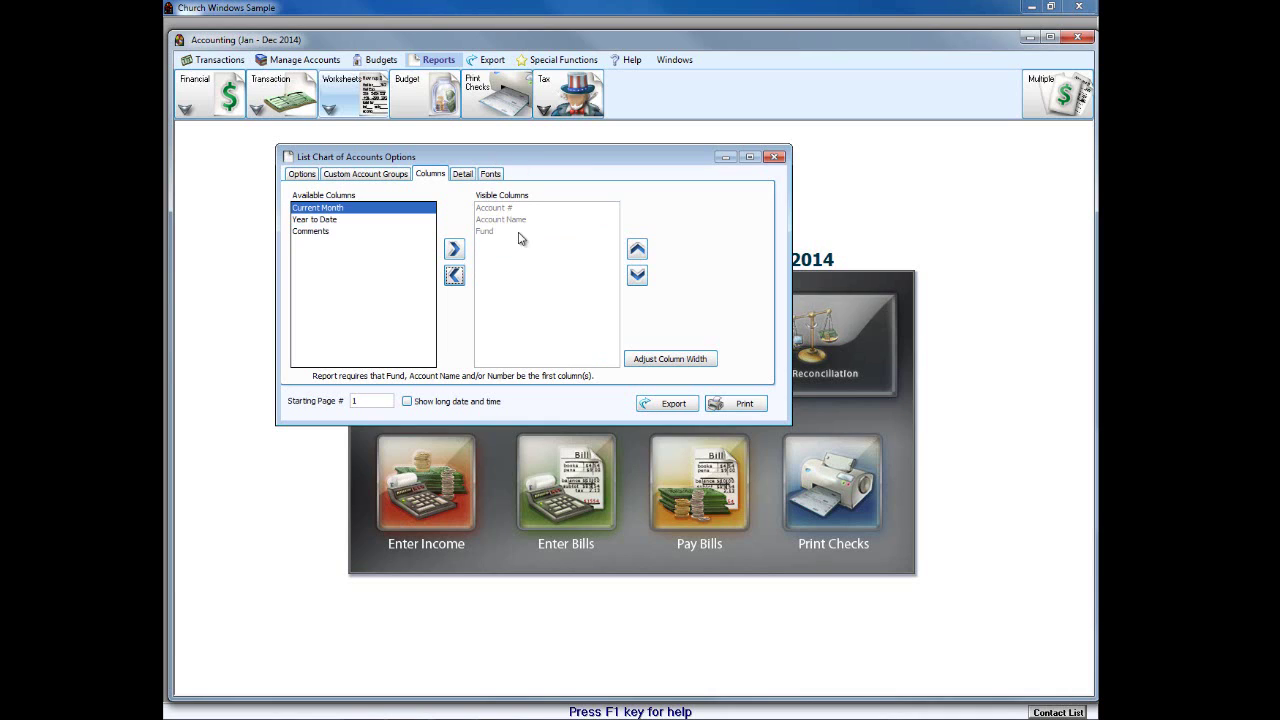
# - Preview the List Chart of Accounts report and examine its asset, liability and fund balance accounts
pyautogui.click(745, 404)
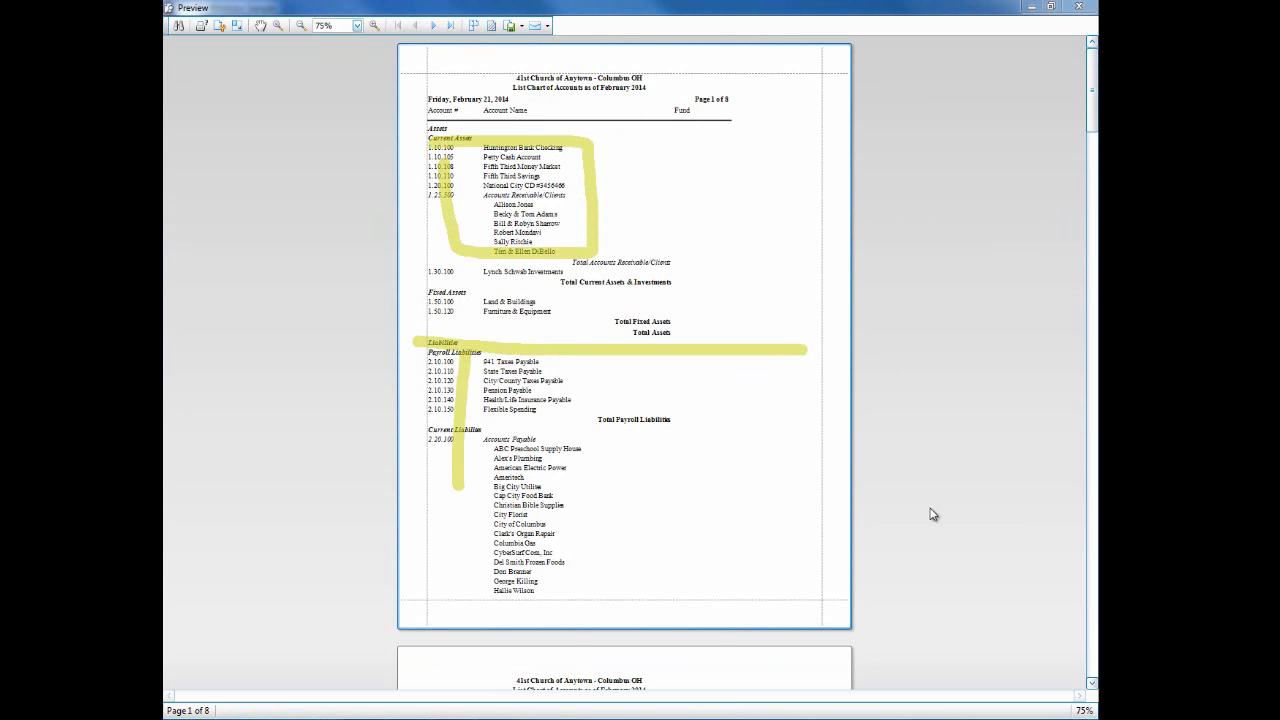
pyautogui.click(1092, 637)
pyautogui.click(1092, 637)
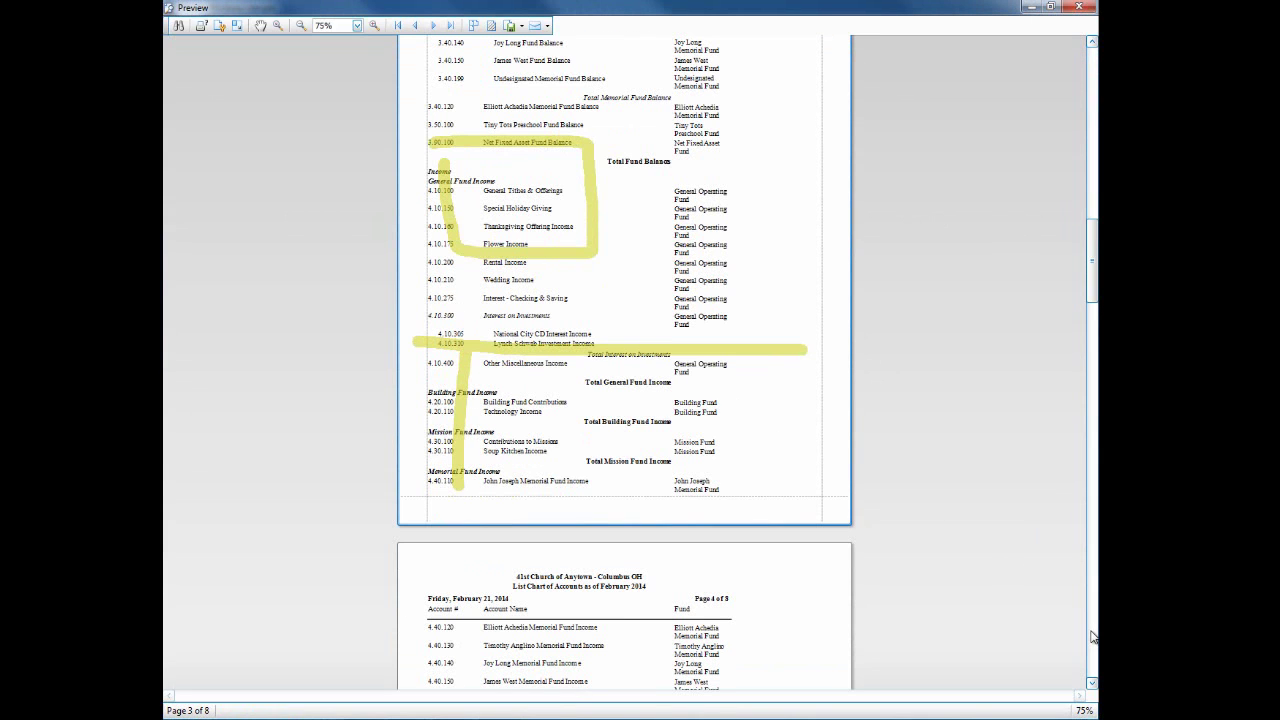
pyautogui.click(1093, 59)
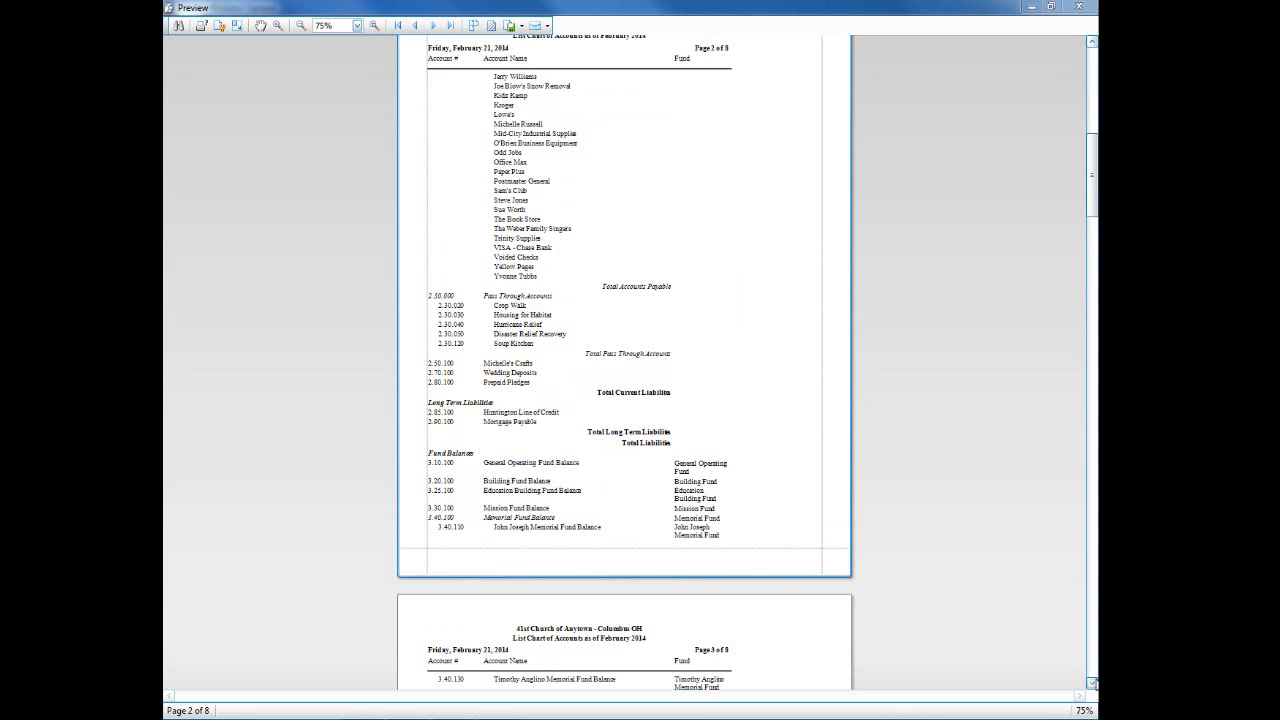
pyautogui.click(1092, 684)
pyautogui.click(1092, 684)
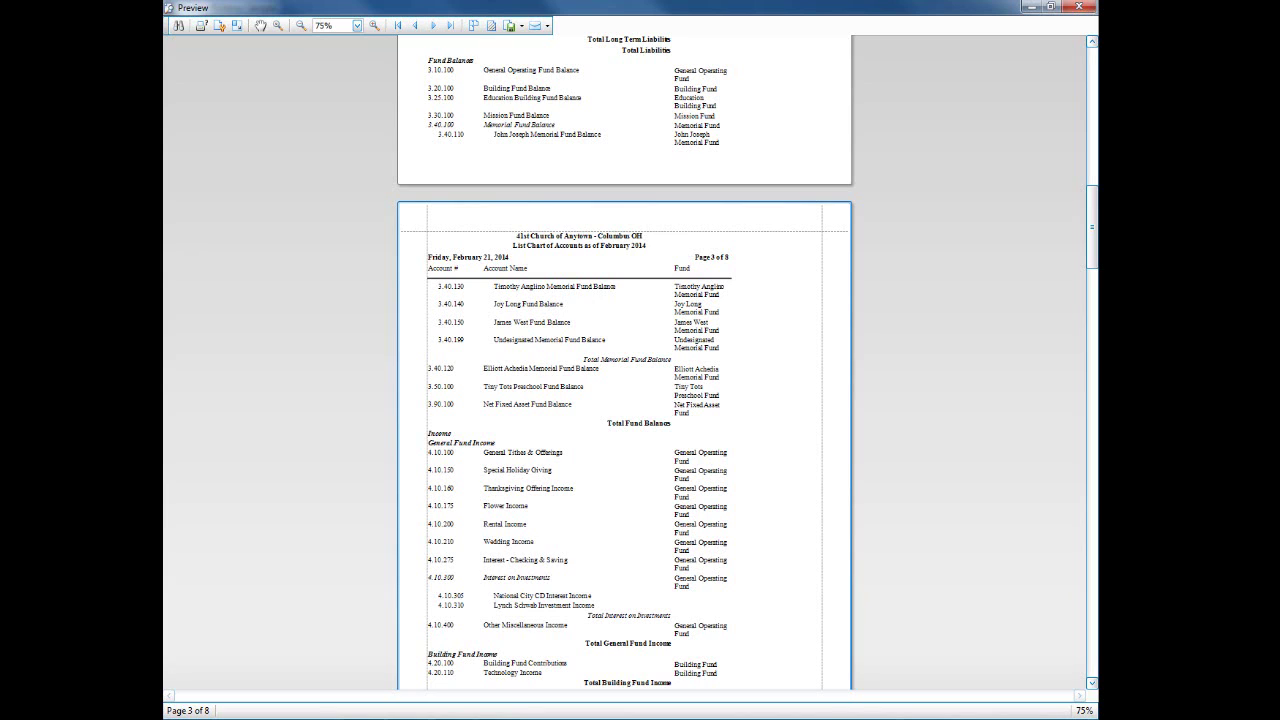
pyautogui.moveTo(1094, 210); pyautogui.dragTo(1076, 126)
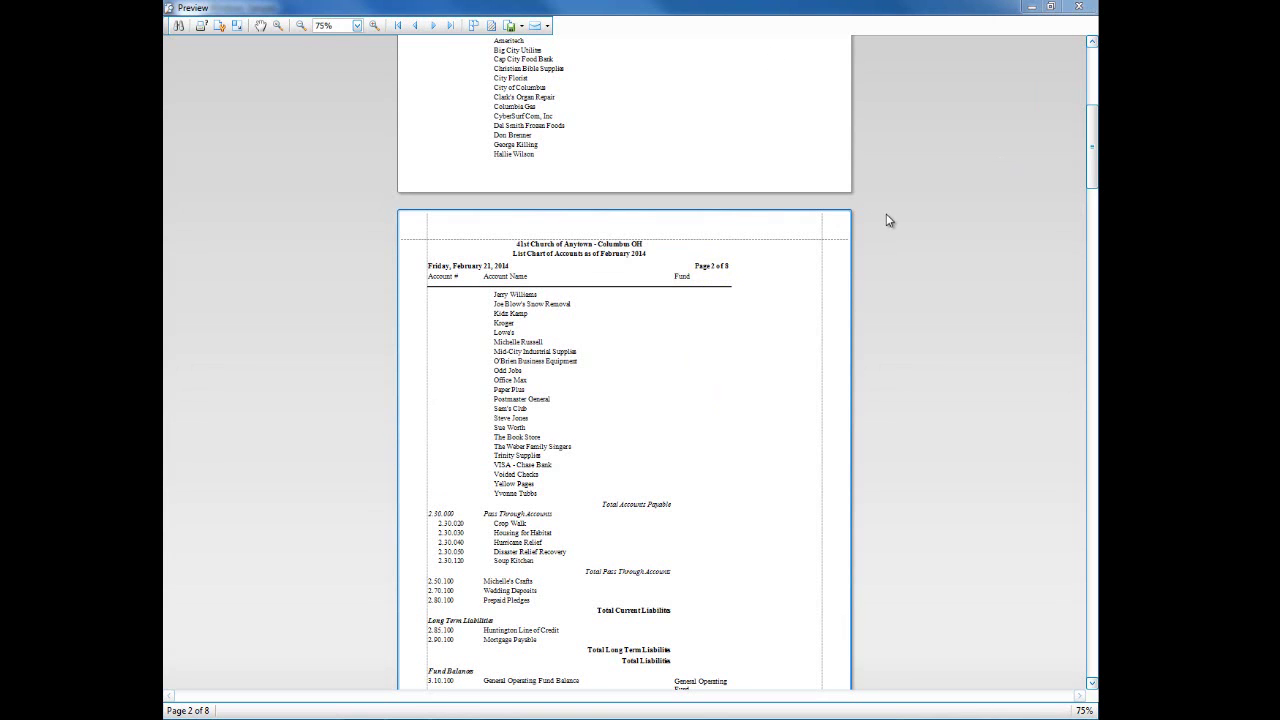
pyautogui.moveTo(1088, 167); pyautogui.dragTo(1094, 250)
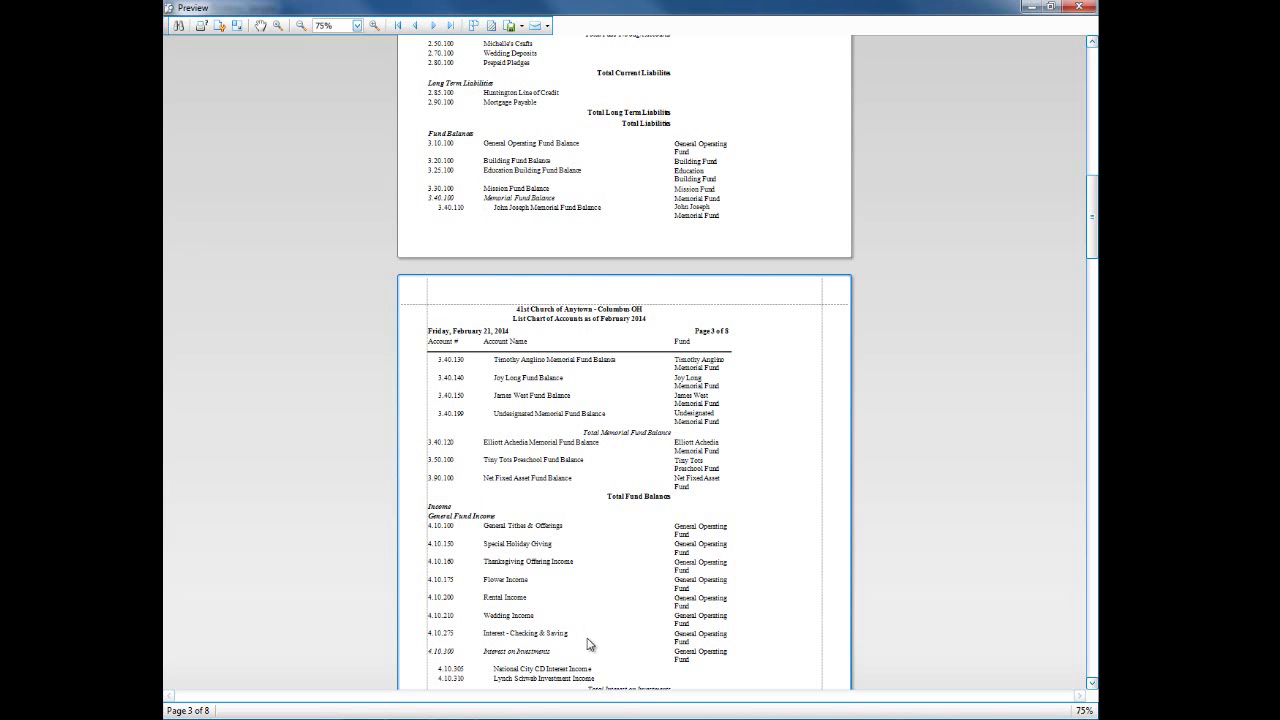
# - Examine the income and expense accounts in the previewed report, and close the preview and the report options
pyautogui.click(1092, 683)
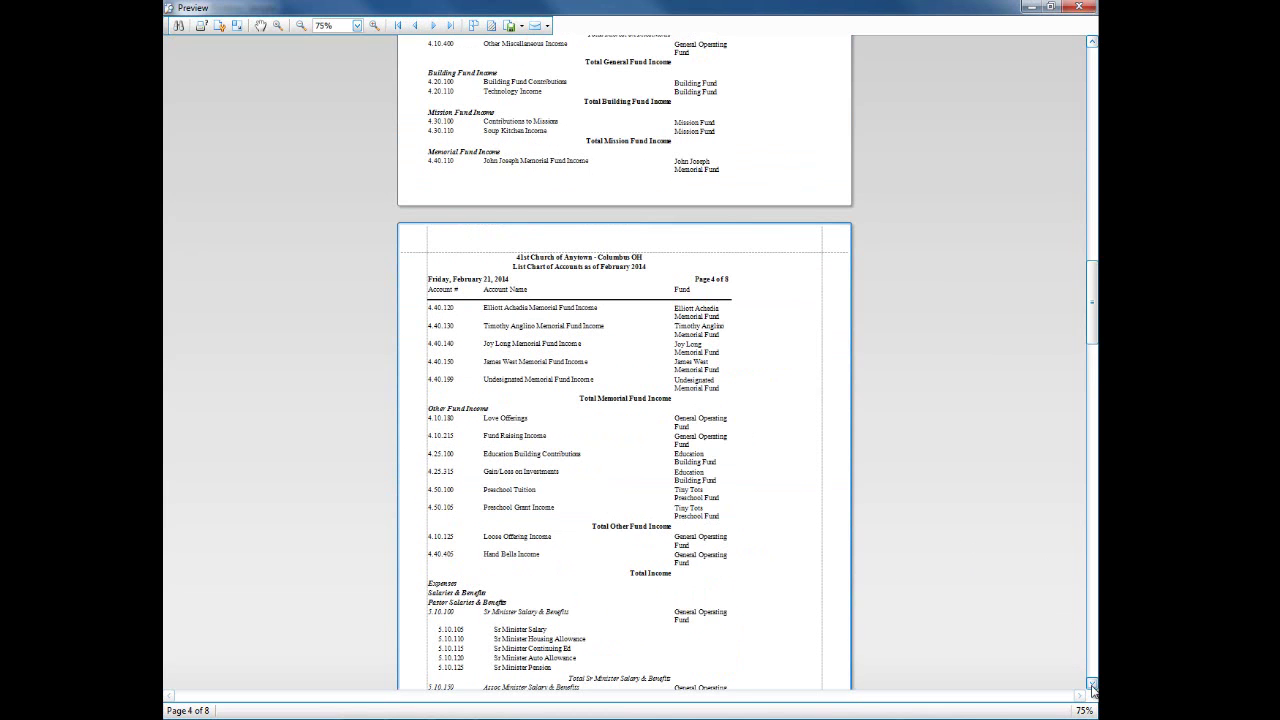
pyautogui.moveTo(1090, 285); pyautogui.dragTo(1083, 253)
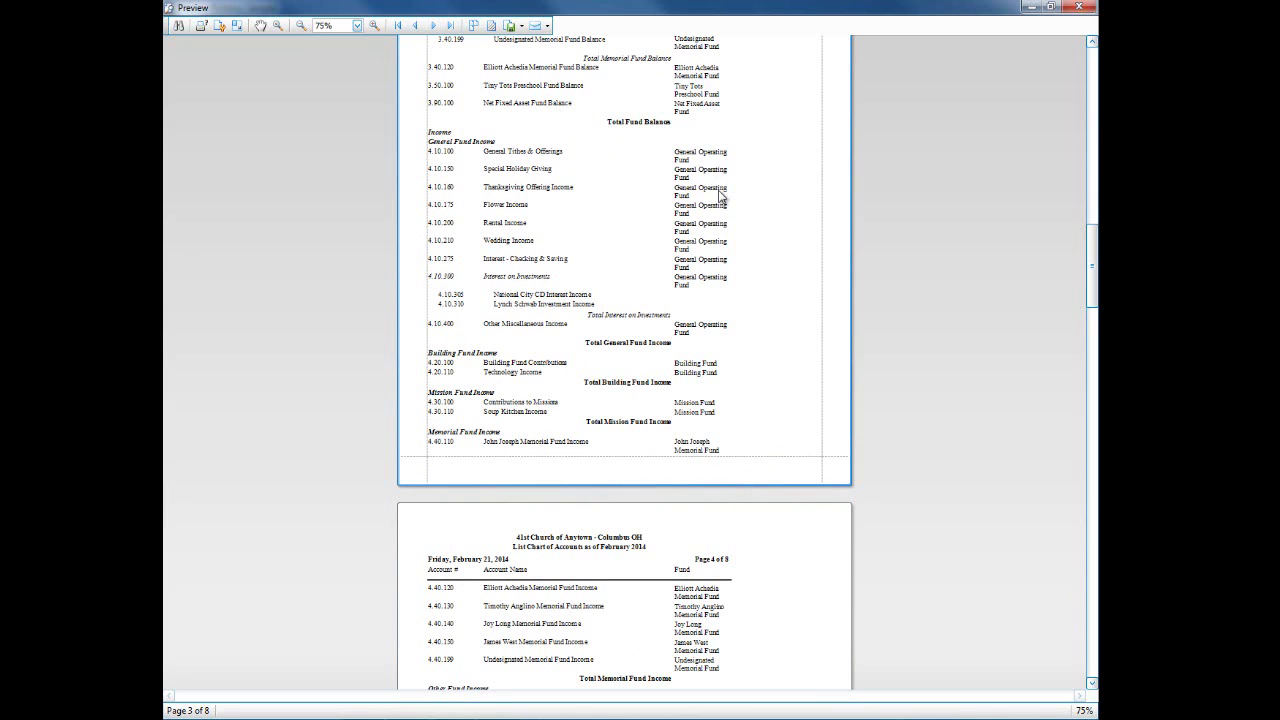
pyautogui.moveTo(1094, 268); pyautogui.dragTo(1091, 299)
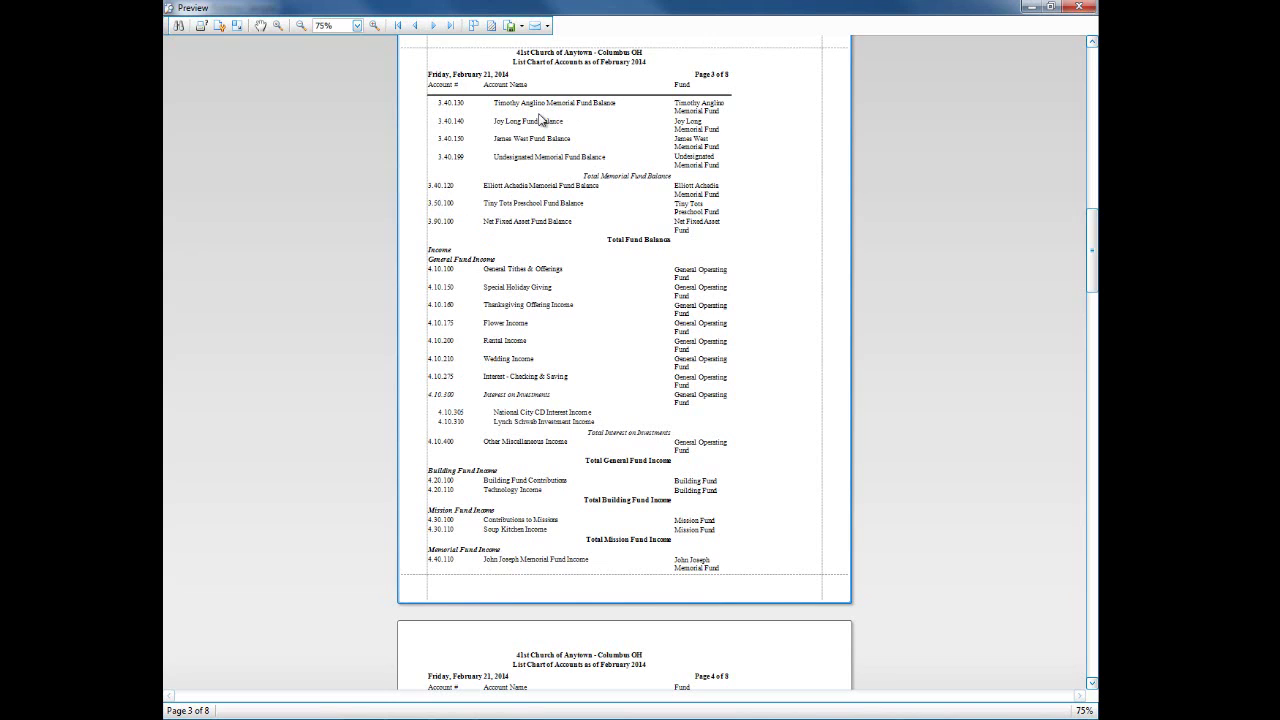
pyautogui.click(1093, 641)
pyautogui.click(1093, 641)
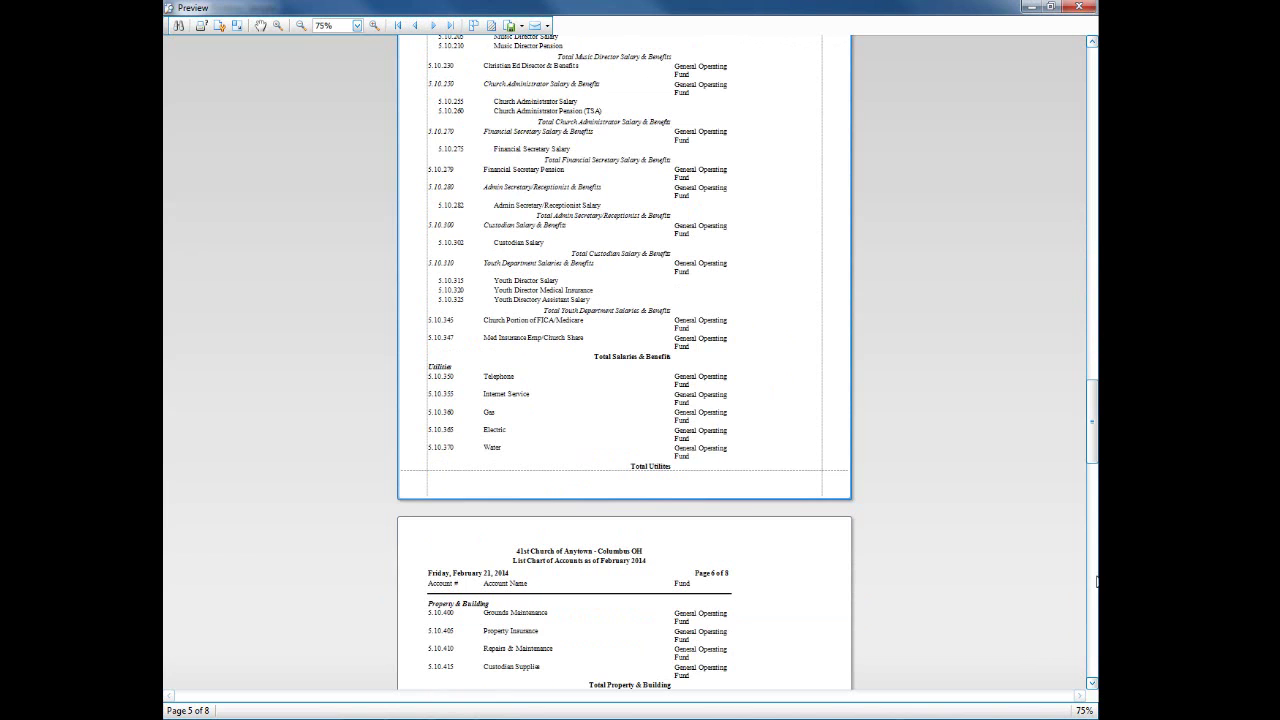
pyautogui.moveTo(1088, 422); pyautogui.dragTo(1089, 410)
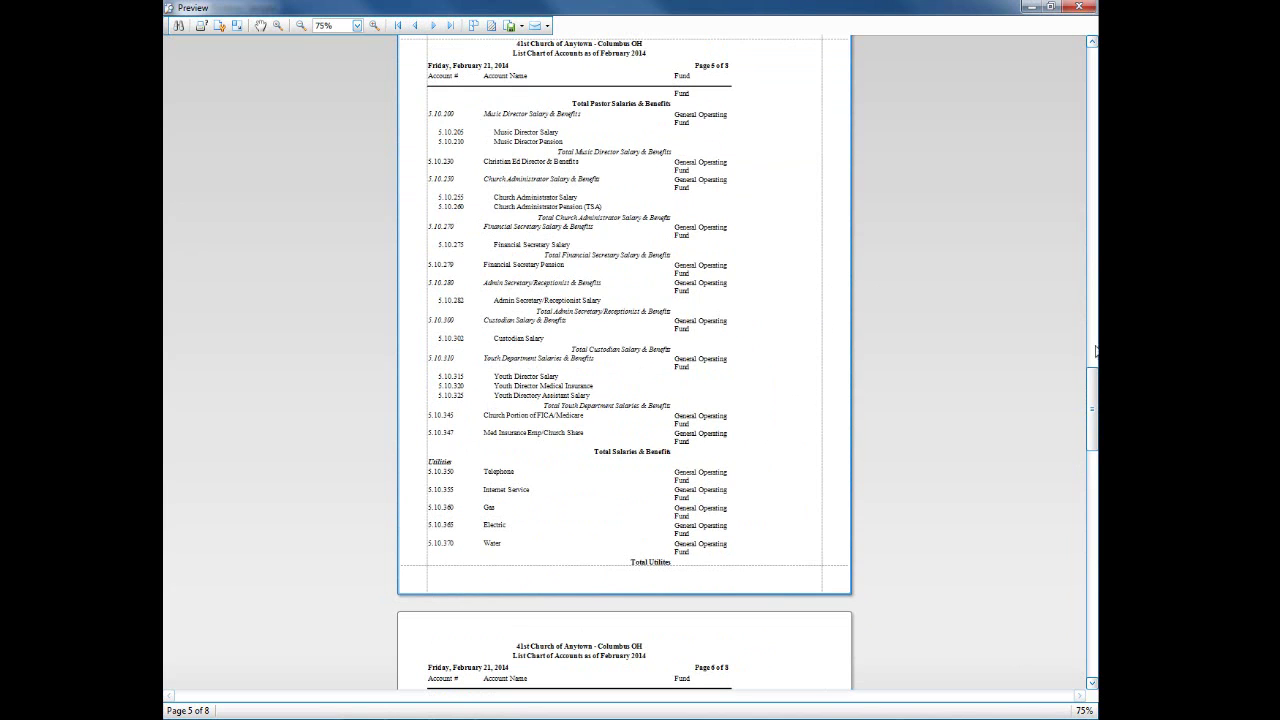
pyautogui.moveTo(1092, 394); pyautogui.dragTo(1097, 466)
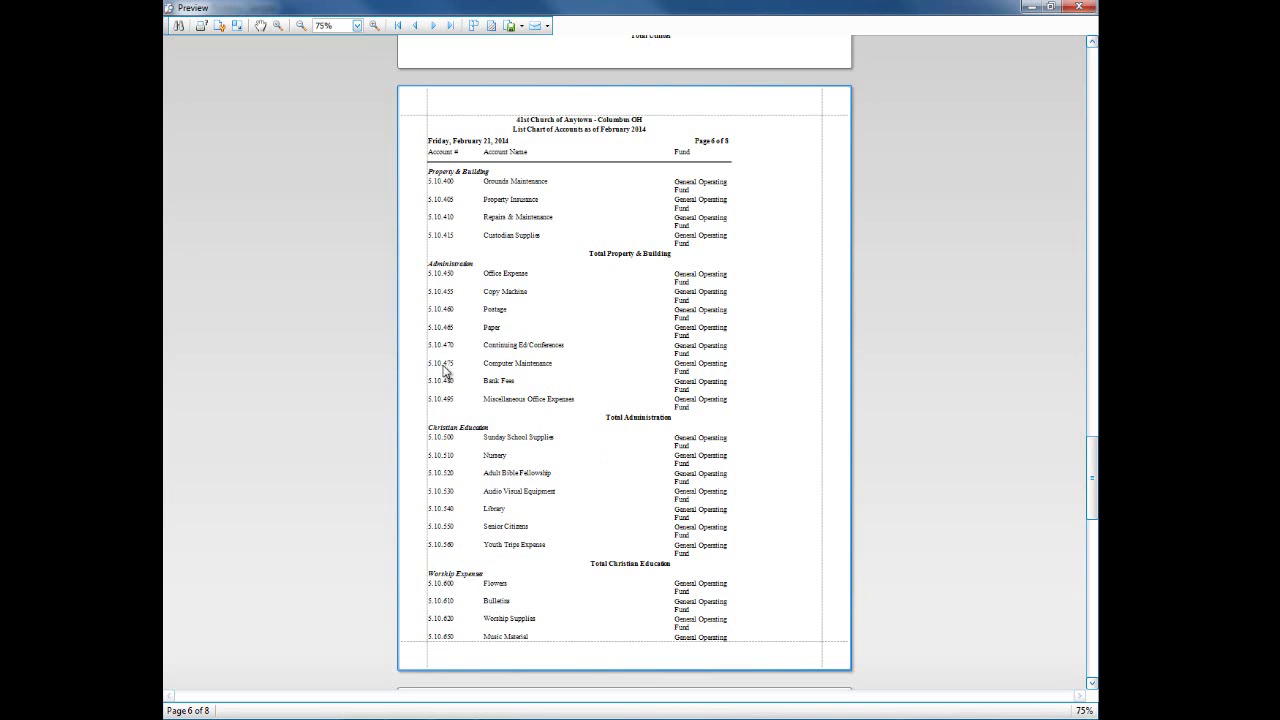
pyautogui.click(1078, 7)
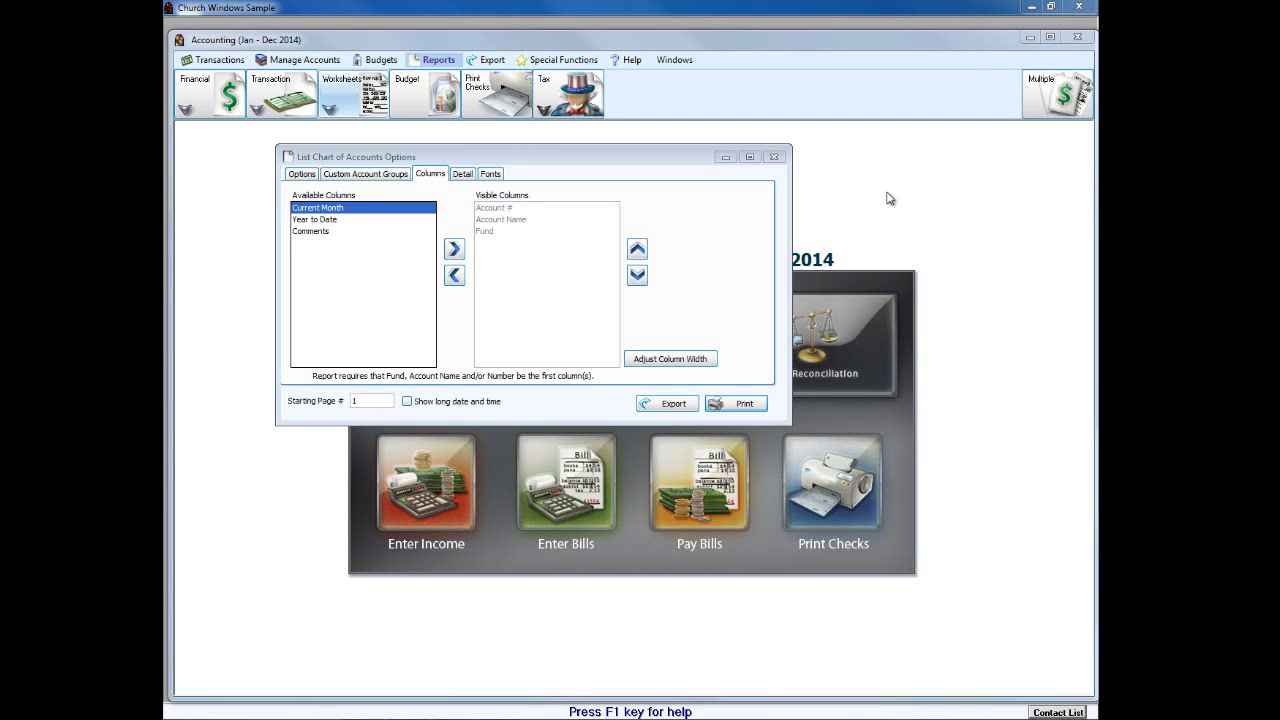
pyautogui.click(771, 157)
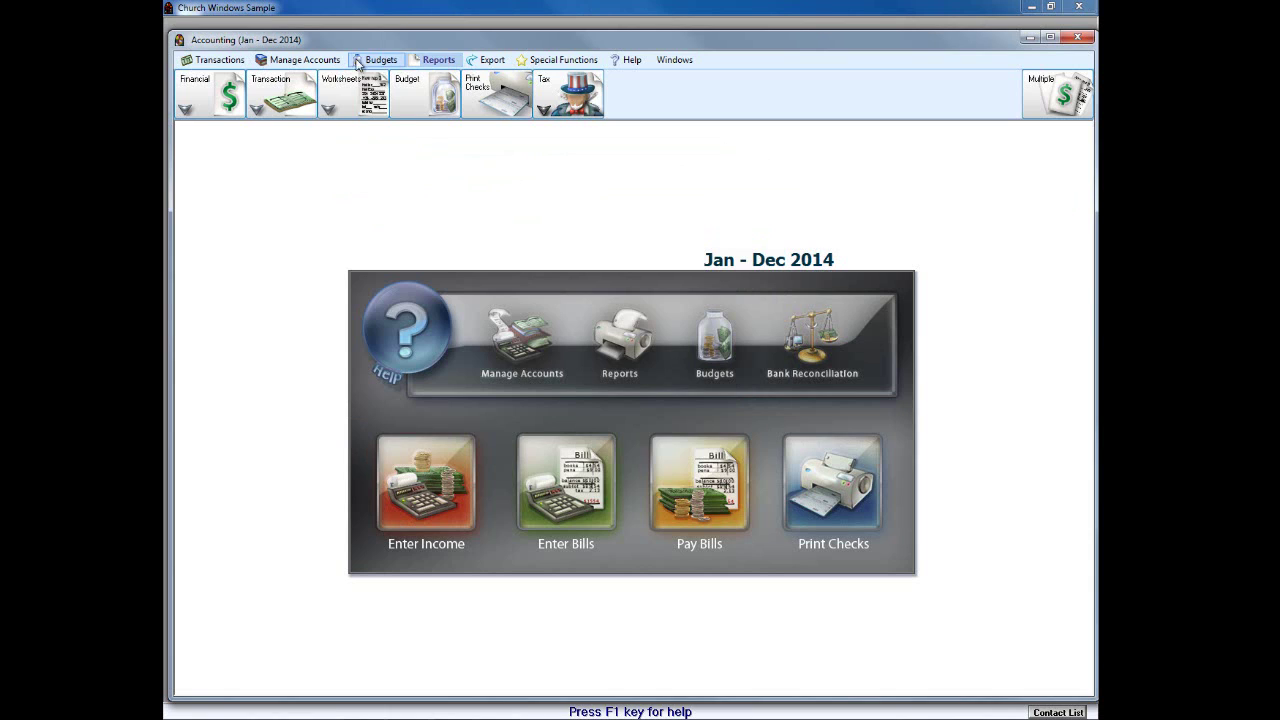
# - Open the main expense accounts setup for the General Operating Fund and maximize its window
pyautogui.click(297, 62)
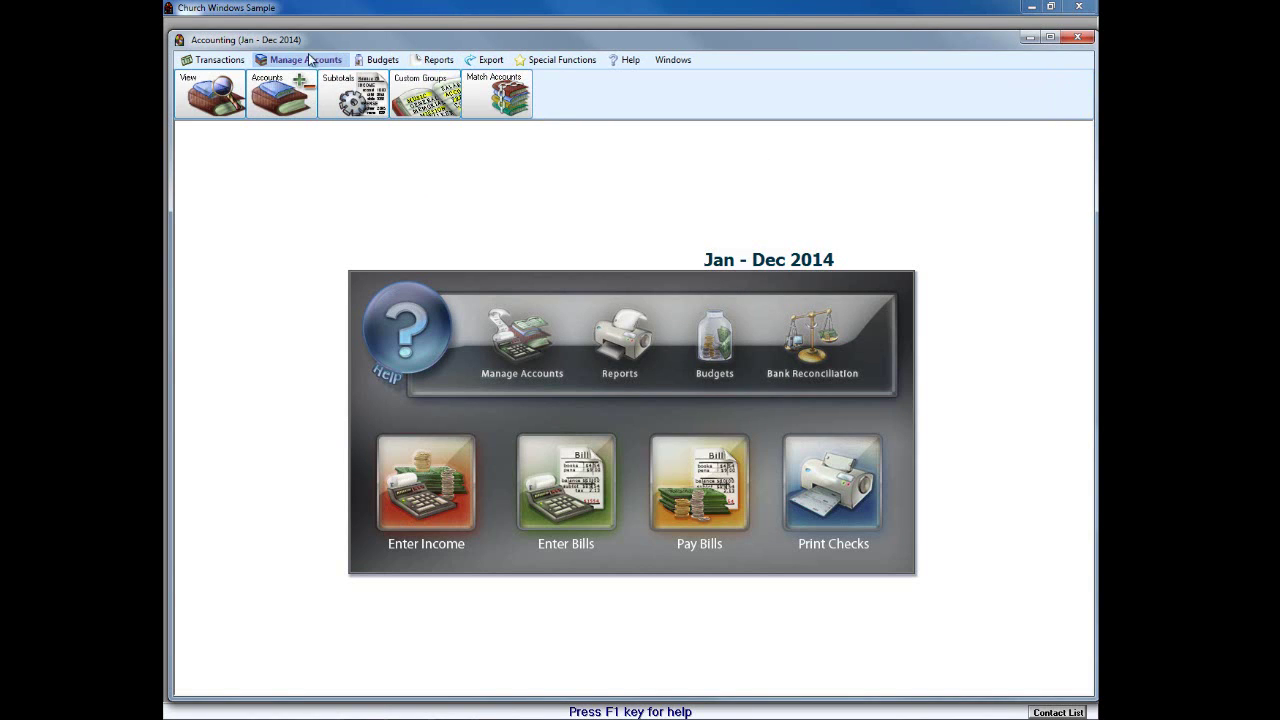
pyautogui.click(281, 95)
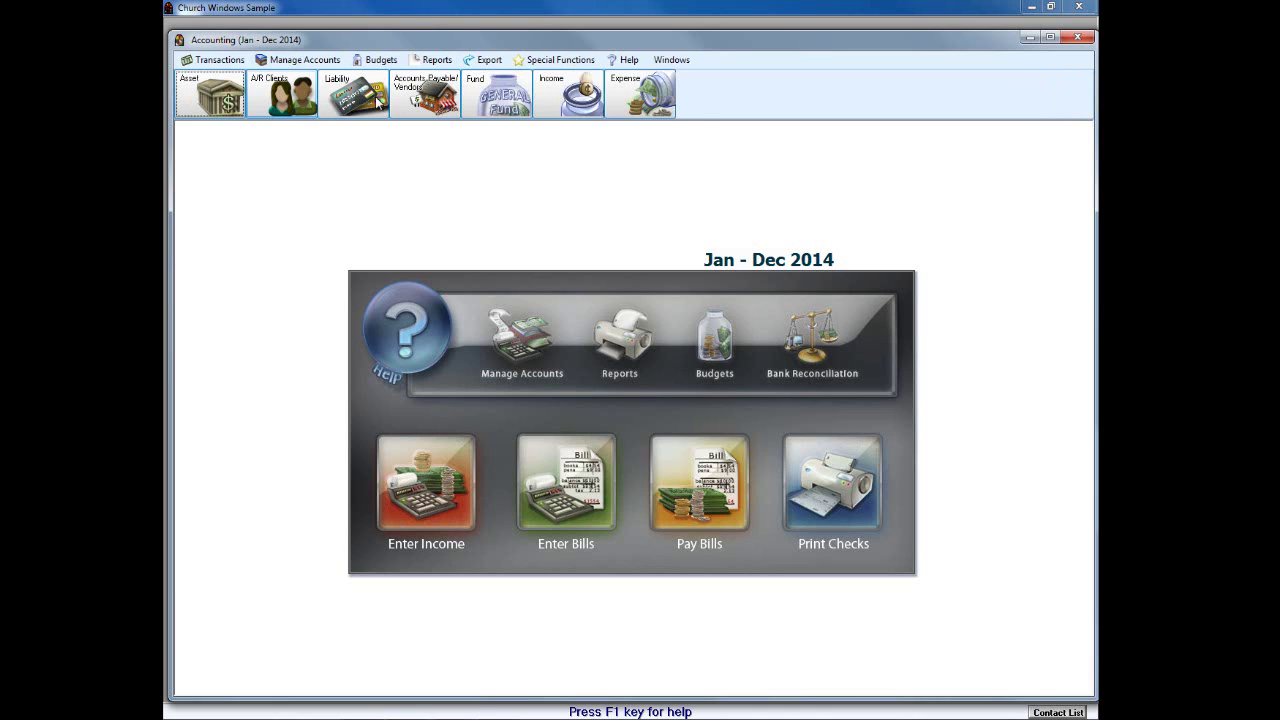
pyautogui.click(632, 103)
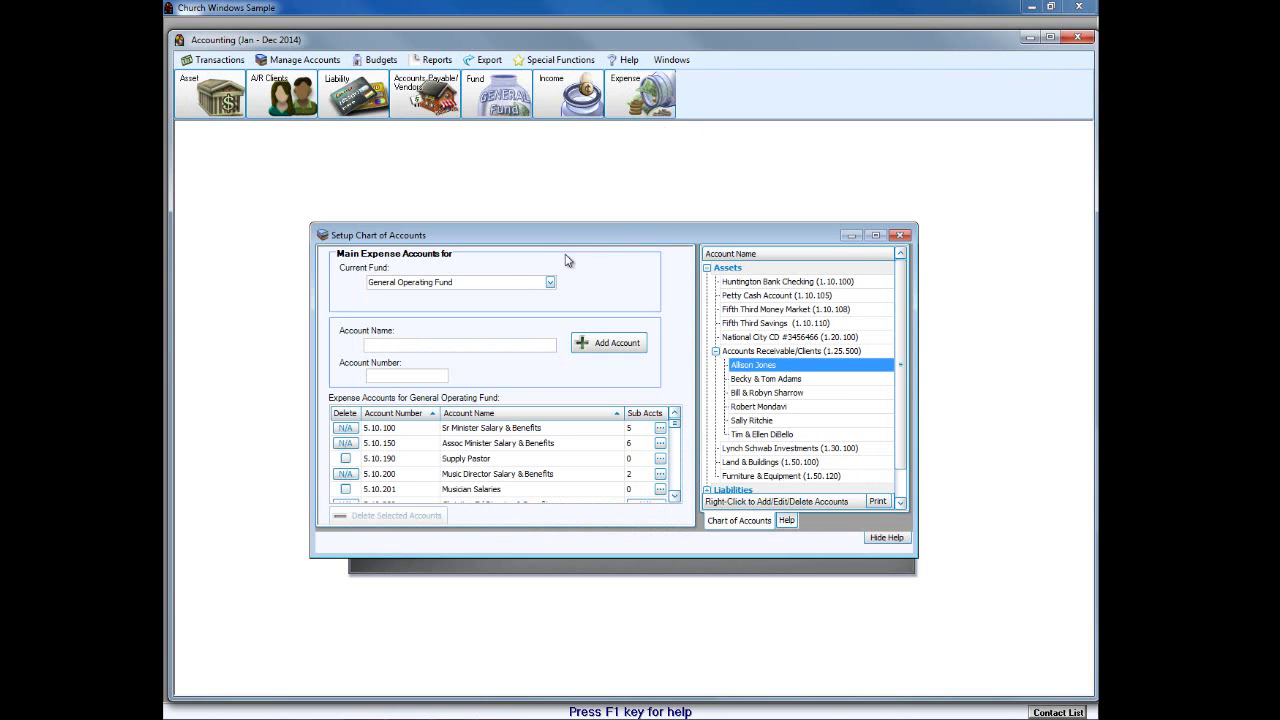
pyautogui.click(876, 236)
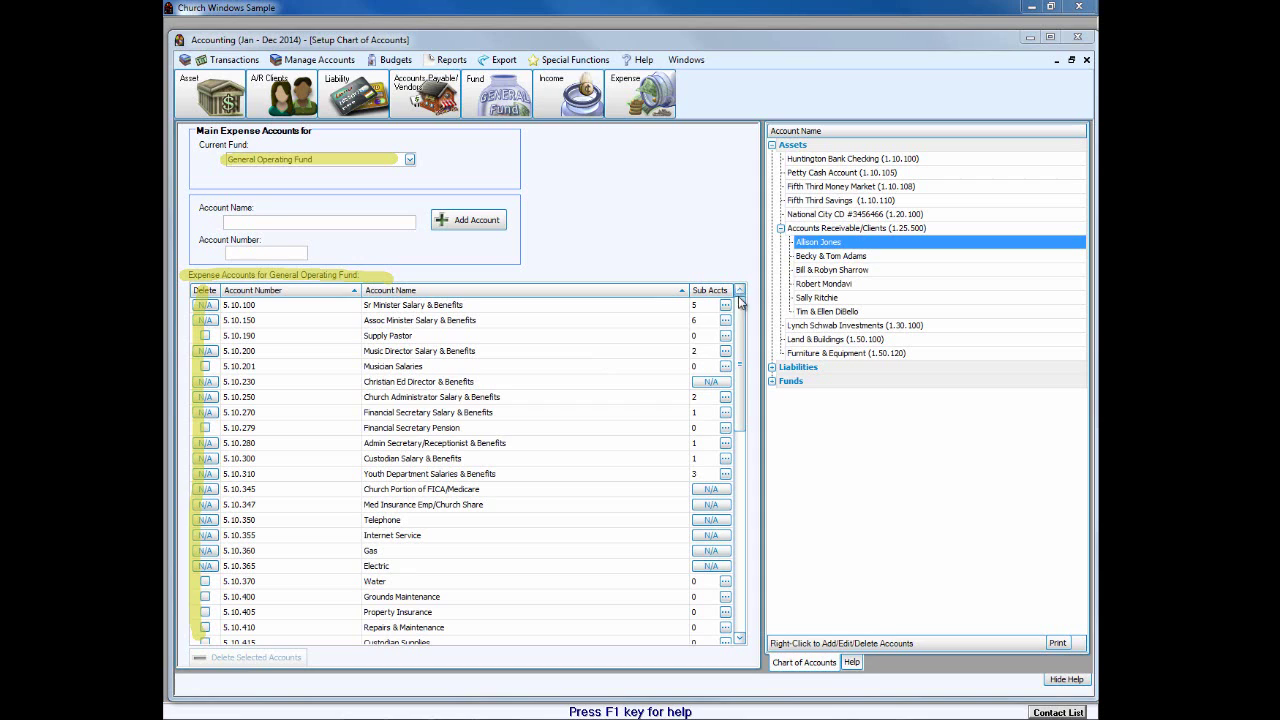
# - Try marking Supply Pastor, Musician Salaries, Financial Secretary Pension, Water, Grounds Maintenance, Property Insurance and Repairs & Maintenance for deletion
pyautogui.click(205, 336)
pyautogui.click(205, 366)
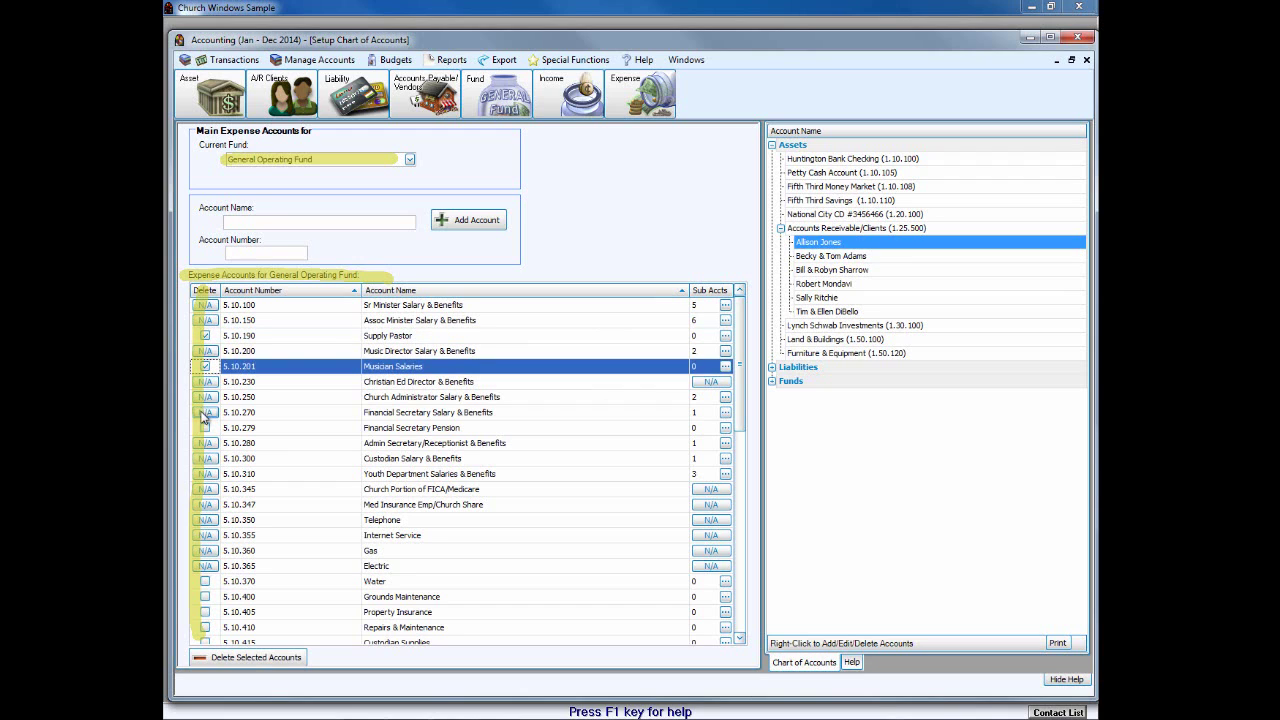
pyautogui.click(205, 428)
pyautogui.click(204, 581)
pyautogui.click(204, 596)
pyautogui.click(204, 611)
pyautogui.click(203, 627)
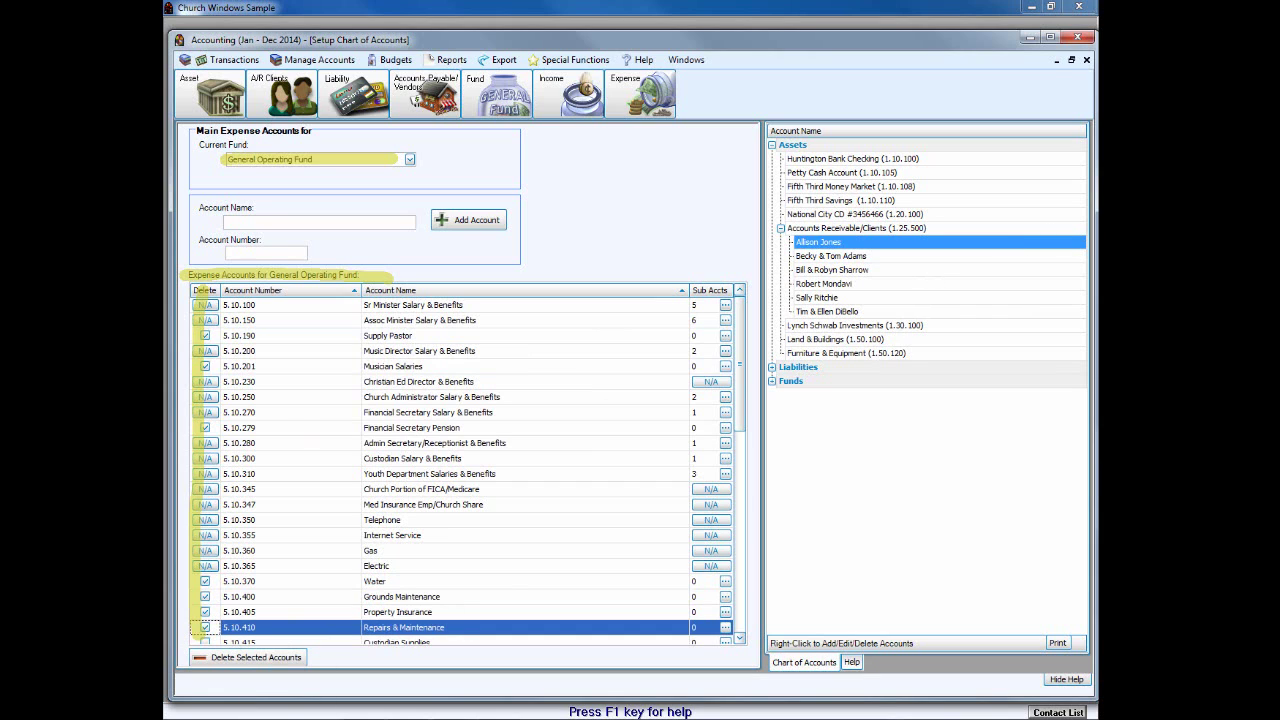
pyautogui.moveTo(285, 410)
pyautogui.mouseDown()
pyautogui.moveTo(228, 640)
pyautogui.moveTo(166, 535)
pyautogui.mouseUp()
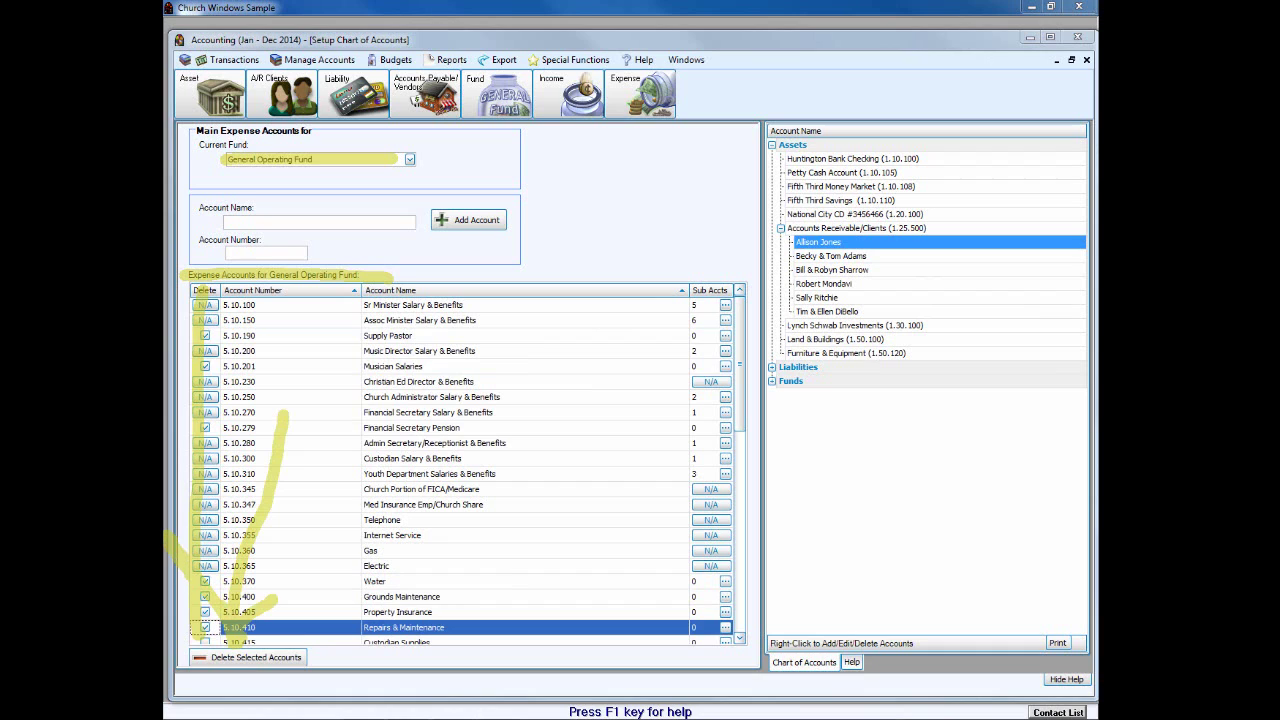
pyautogui.moveTo(240, 613); pyautogui.dragTo(302, 567)
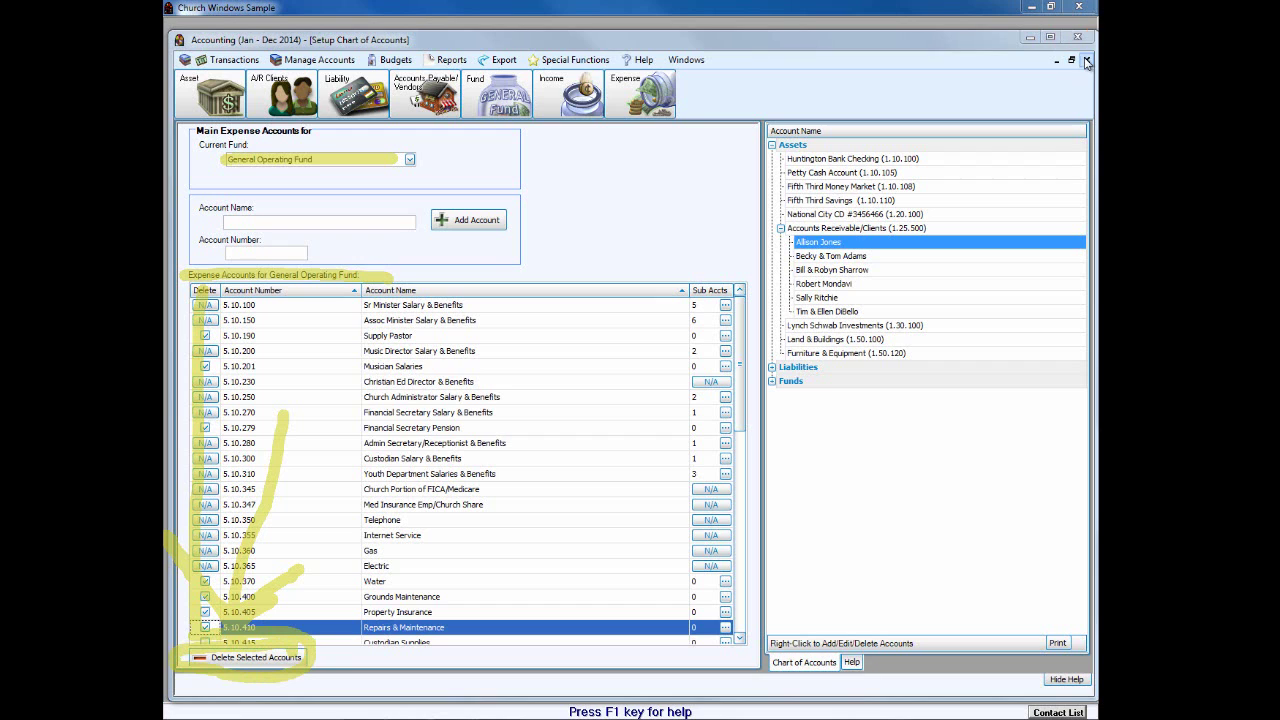
# - Examine the existing main funds and the Mission Fund's income accounts, and leave the account setup
pyautogui.click(481, 108)
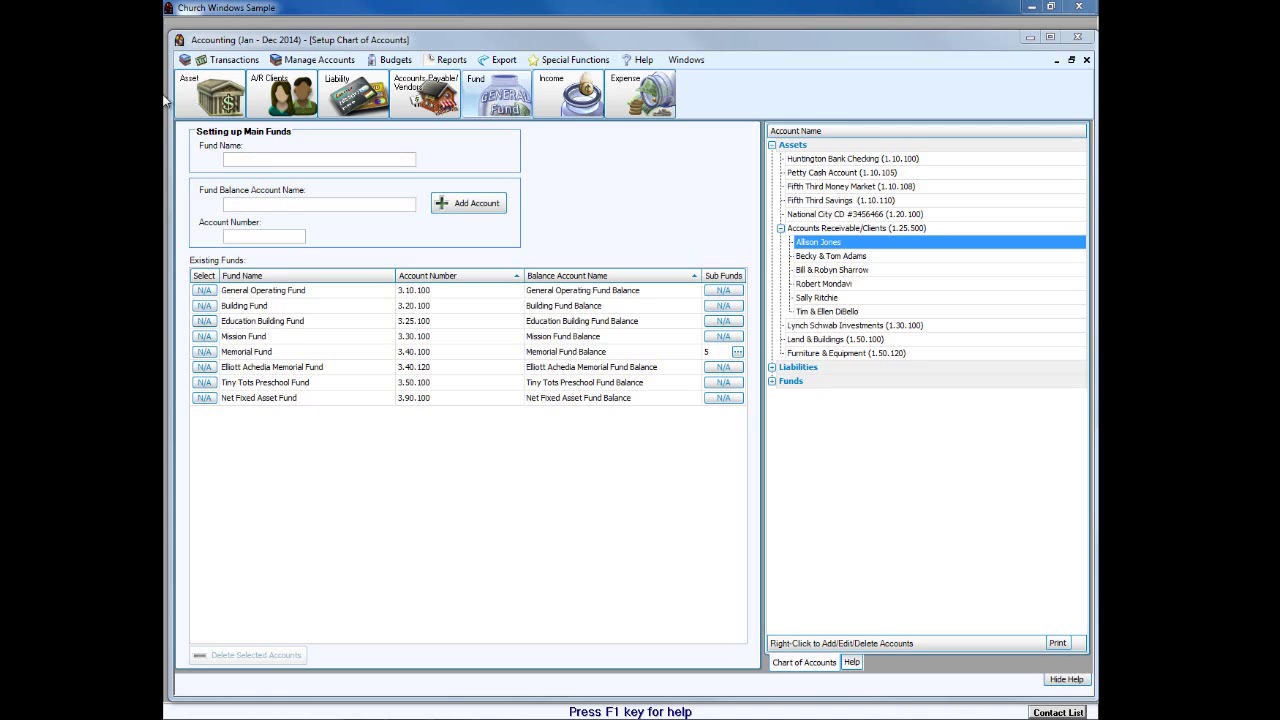
pyautogui.click(580, 102)
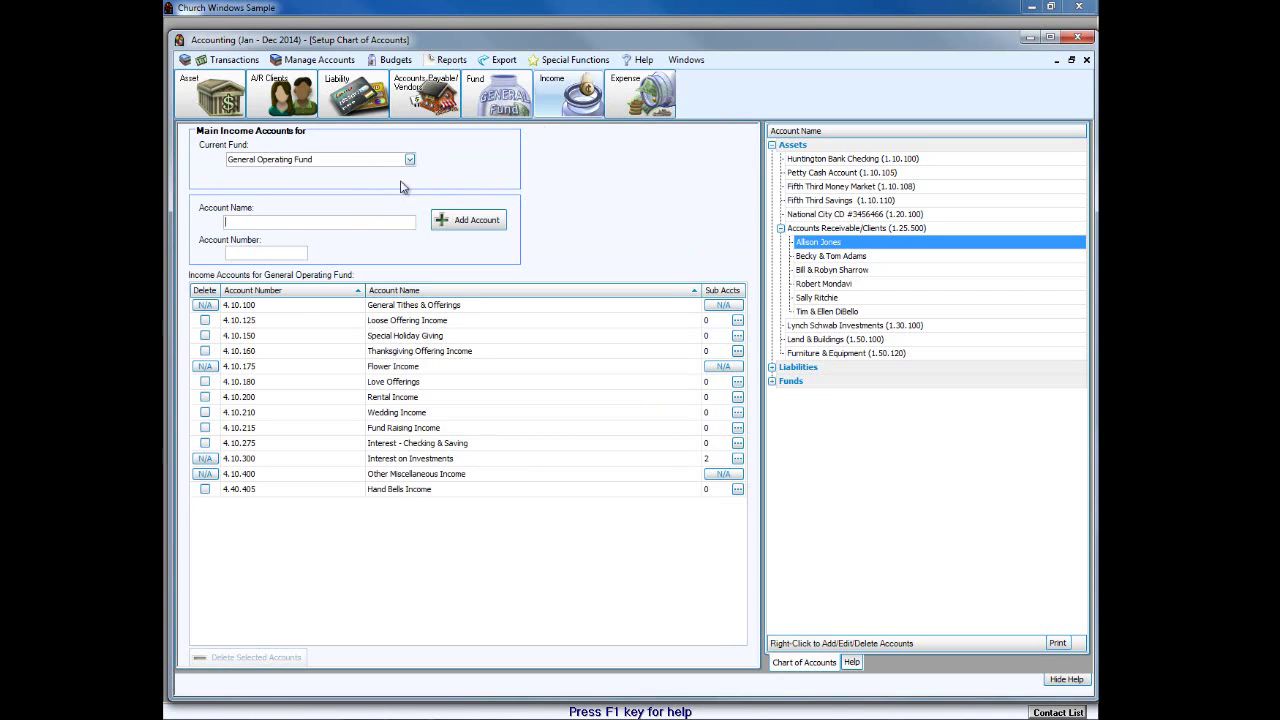
pyautogui.click(409, 160)
pyautogui.click(325, 220)
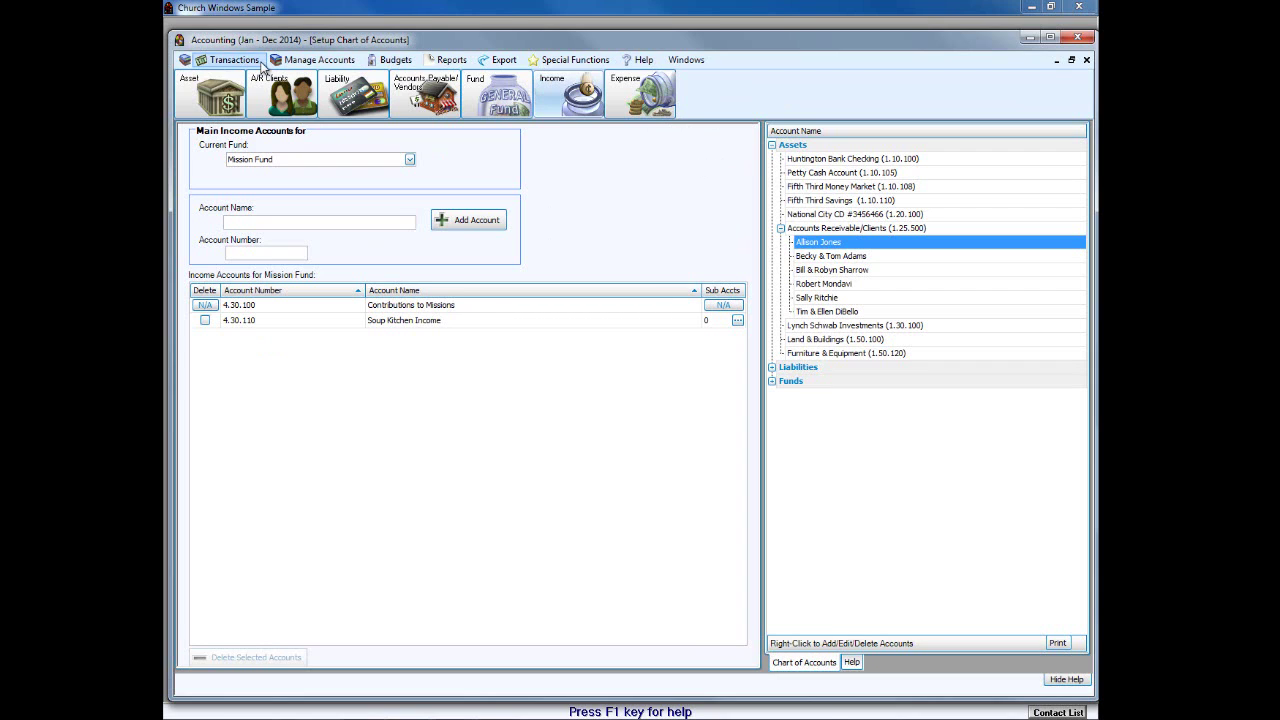
pyautogui.click(306, 62)
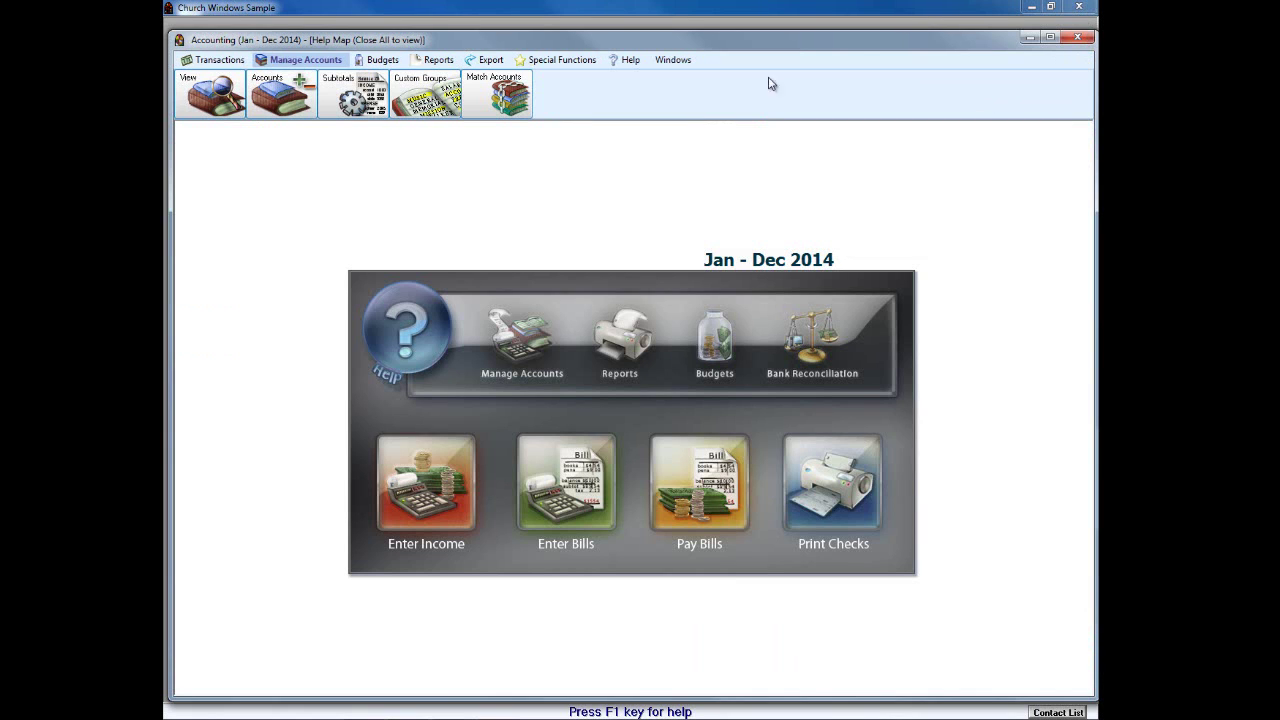
# - Preview the financial Fund Activity Report in Detailed format, checking which funds are selected for it
pyautogui.click(430, 62)
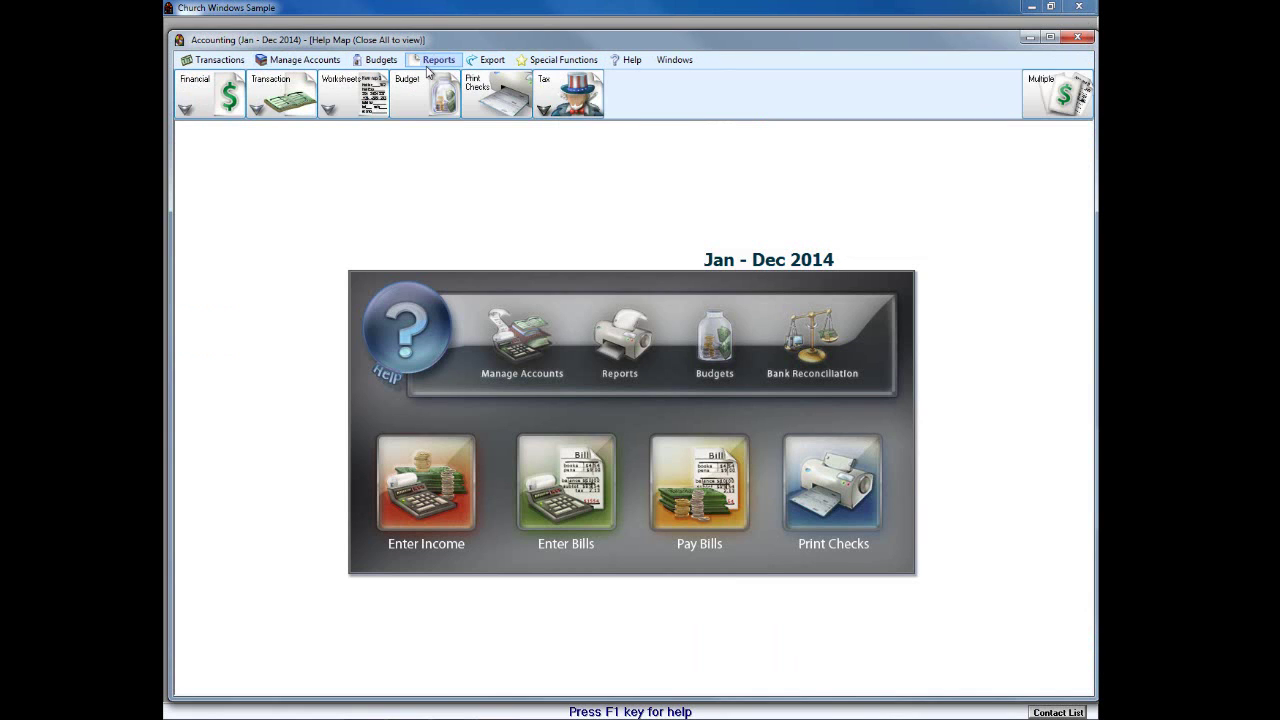
pyautogui.click(210, 97)
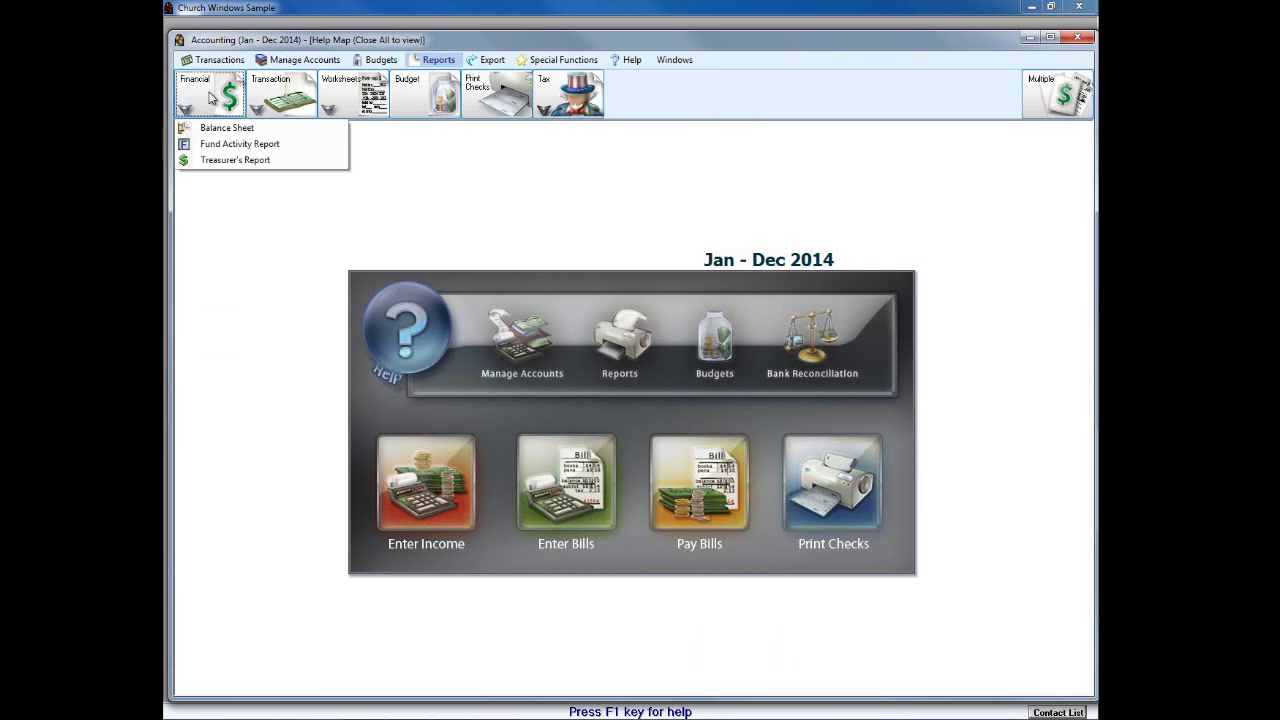
pyautogui.click(223, 145)
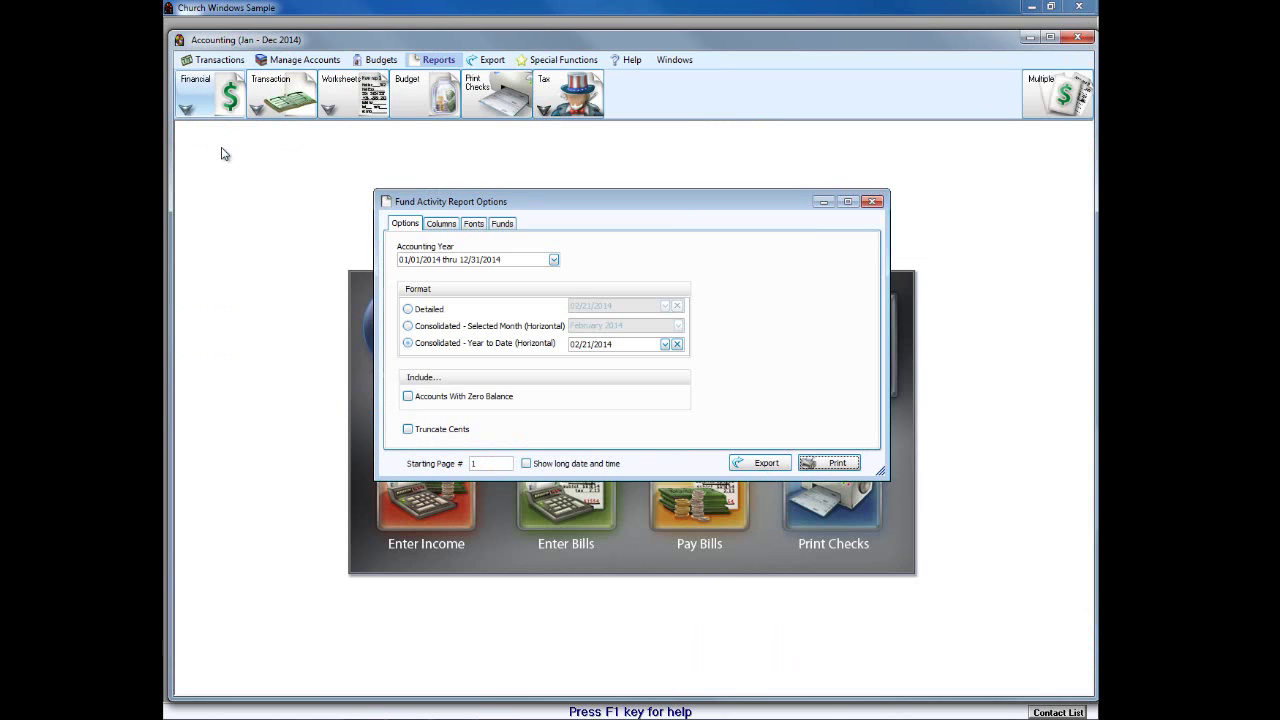
pyautogui.click(409, 310)
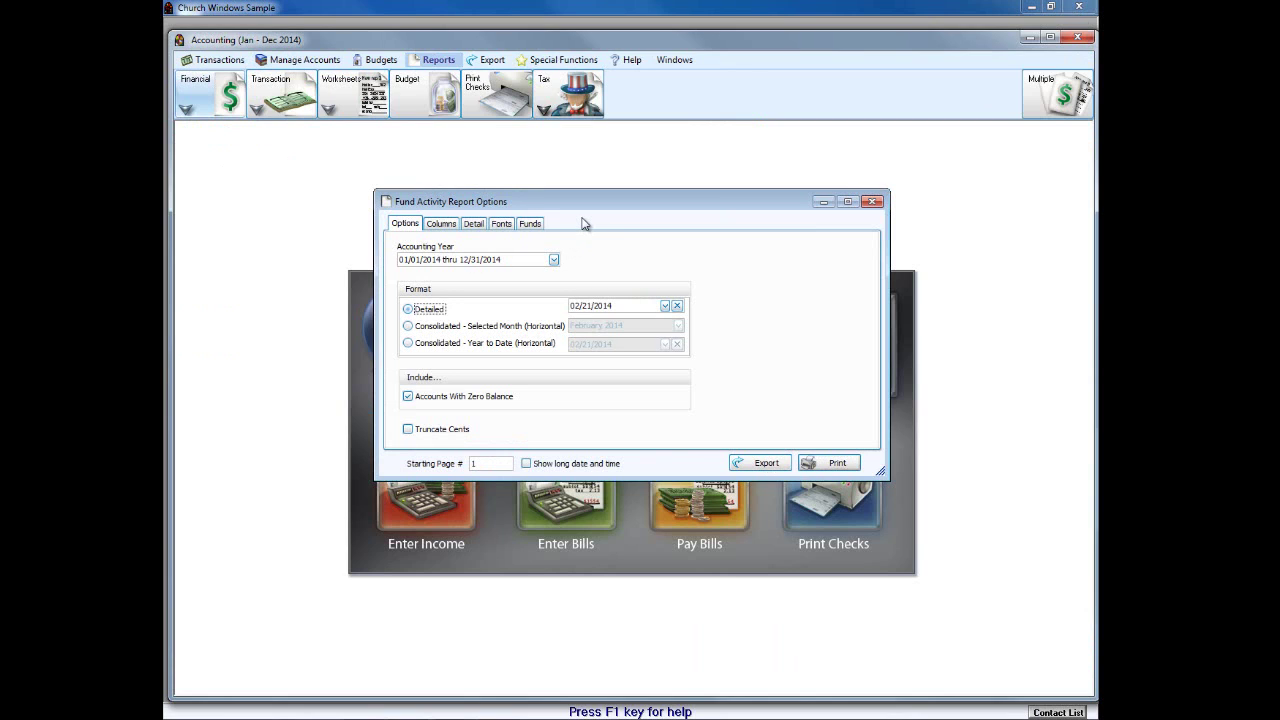
pyautogui.click(538, 225)
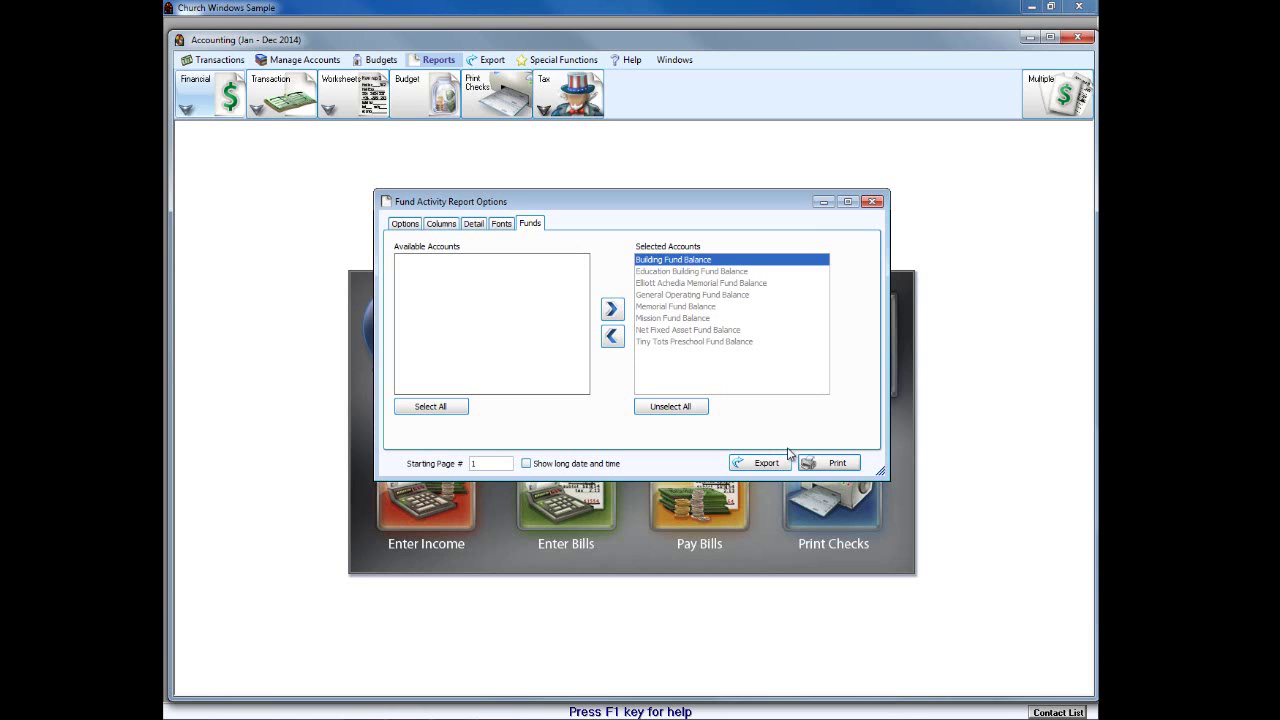
pyautogui.click(815, 462)
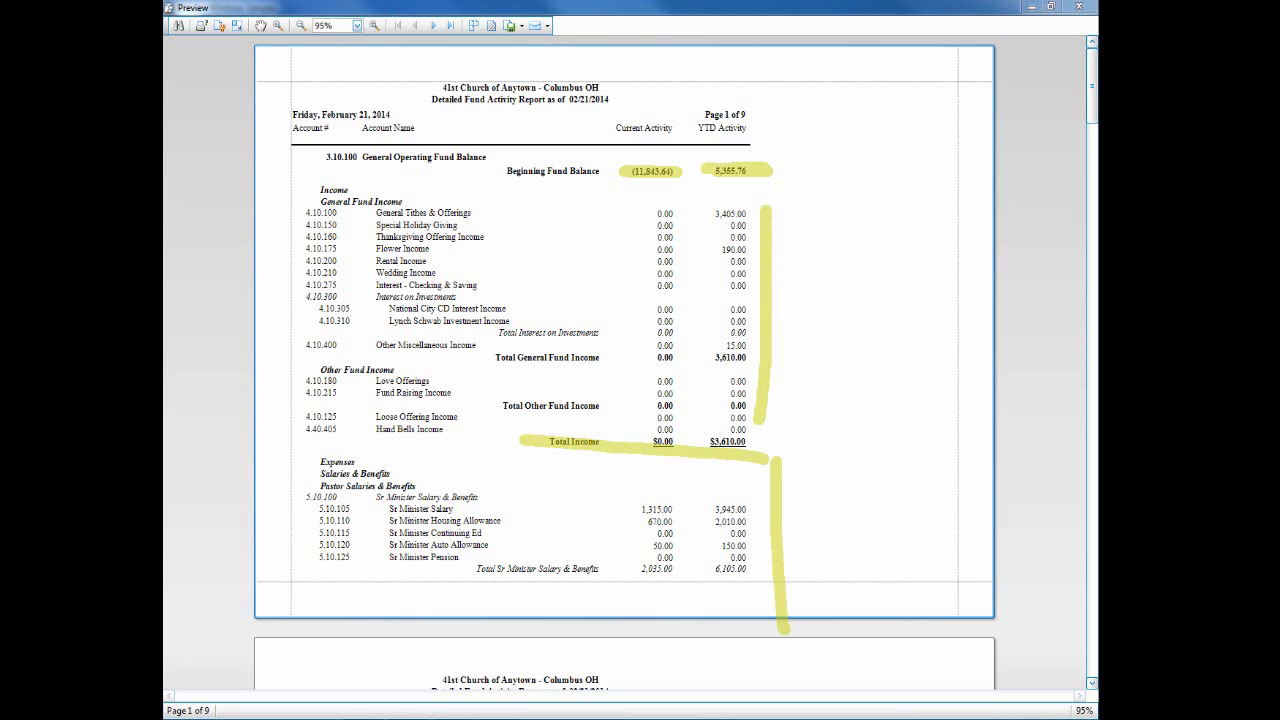
# - Examine the General Operating Fund's expenses down to its ending balance, and close the preview and report options
pyautogui.moveTo(1094, 121); pyautogui.dragTo(1094, 158)
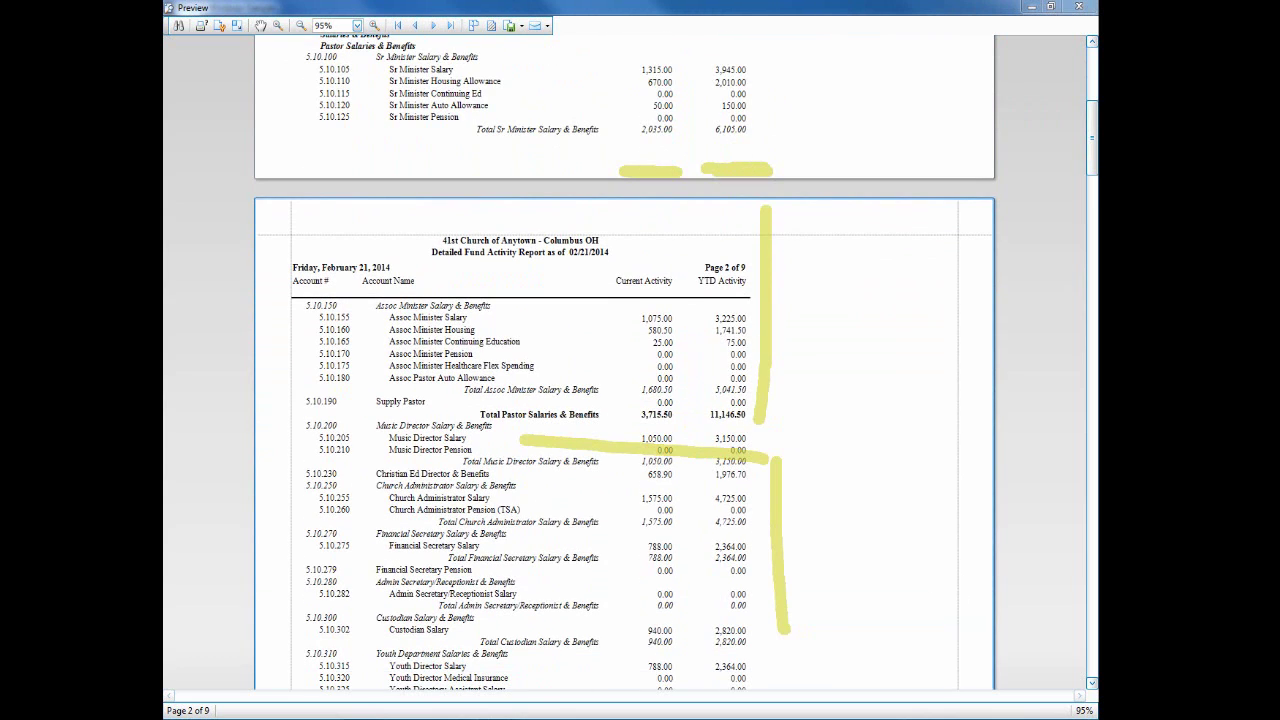
pyautogui.moveTo(1088, 156)
pyautogui.mouseDown()
pyautogui.moveTo(1096, 364)
pyautogui.moveTo(1096, 111)
pyautogui.moveTo(1096, 290)
pyautogui.mouseUp()
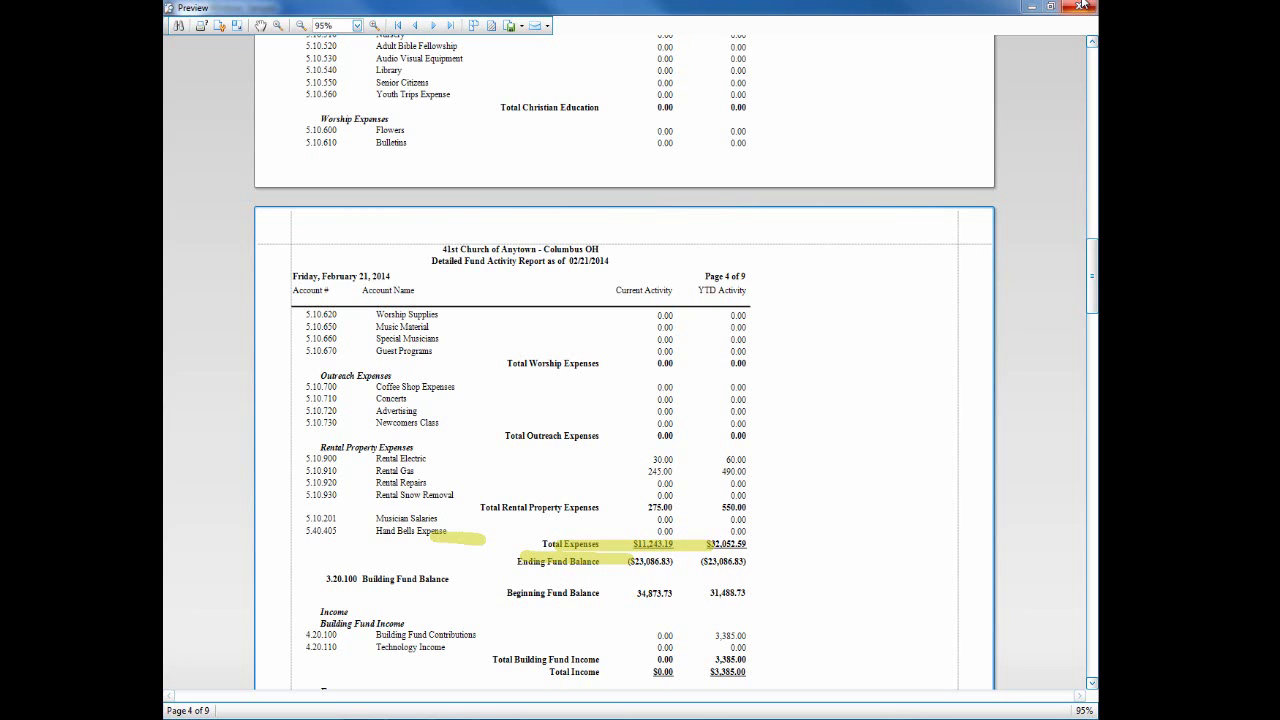
pyautogui.click(1080, 8)
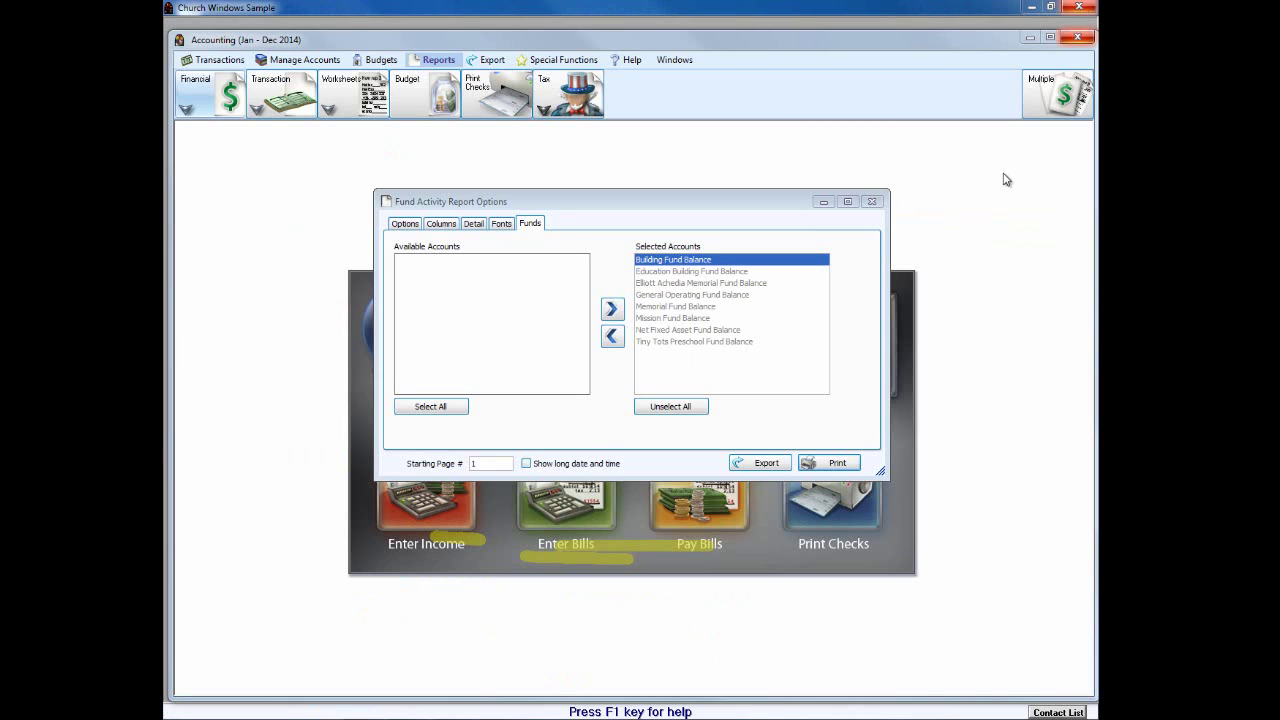
pyautogui.click(872, 203)
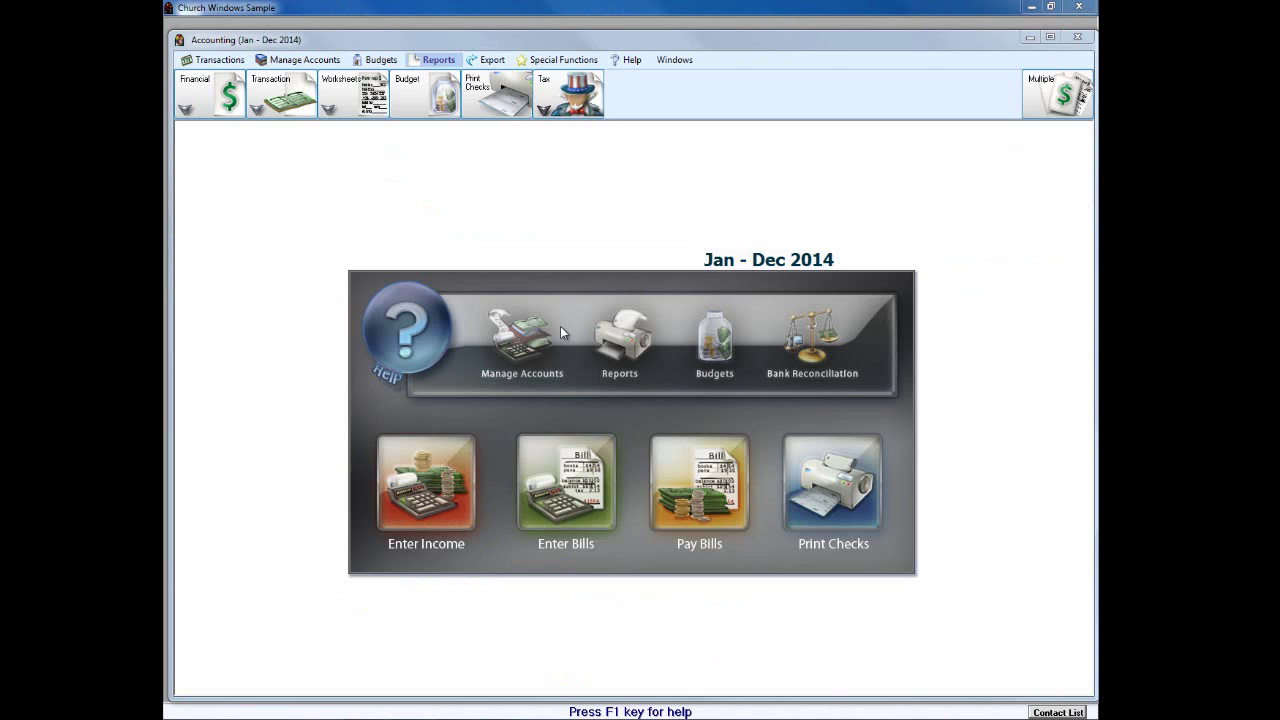
# - Open the Chart of Accounts and examine the fund assignment and monthly balances of the Hand Bells Income account
pyautogui.click(297, 64)
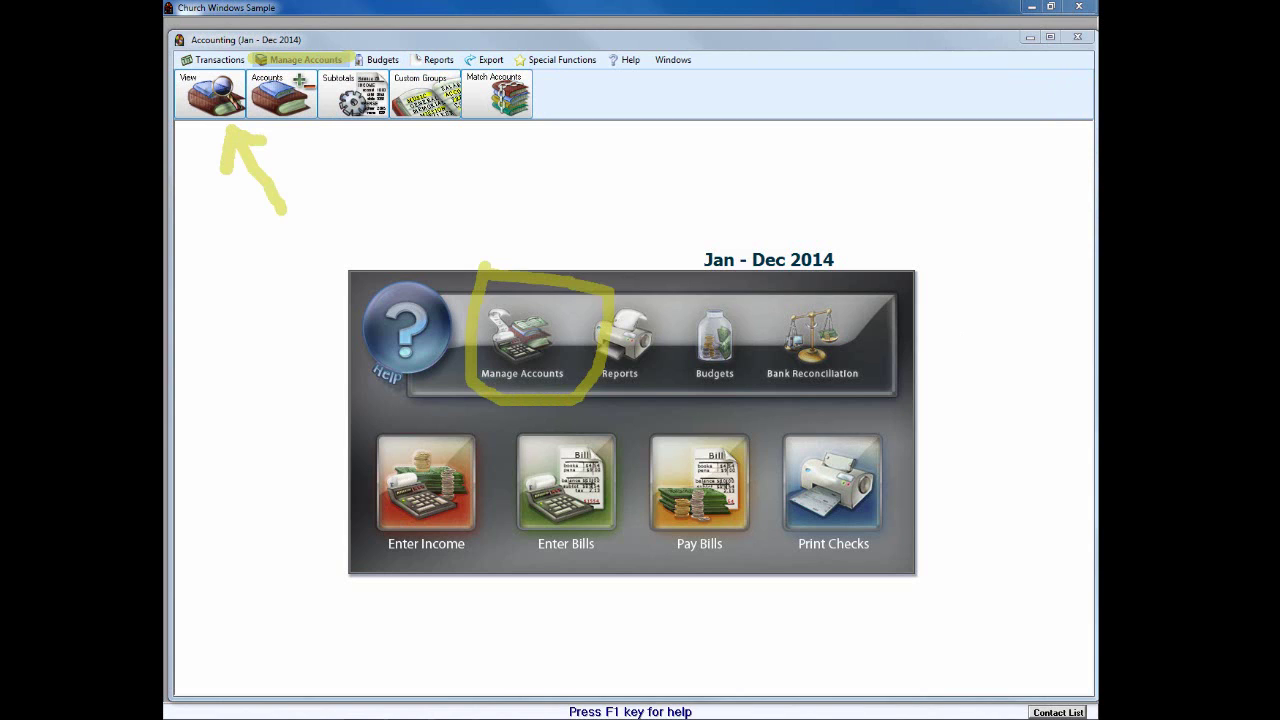
pyautogui.click(524, 345)
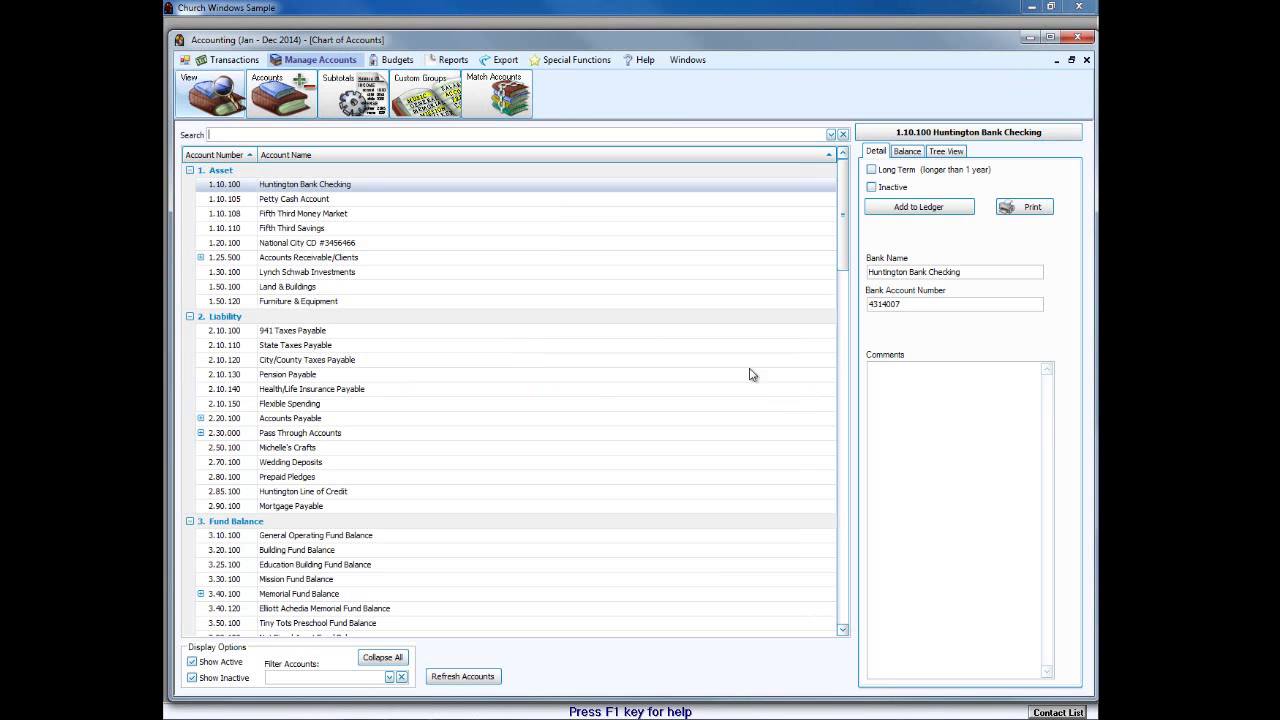
pyautogui.click(846, 534)
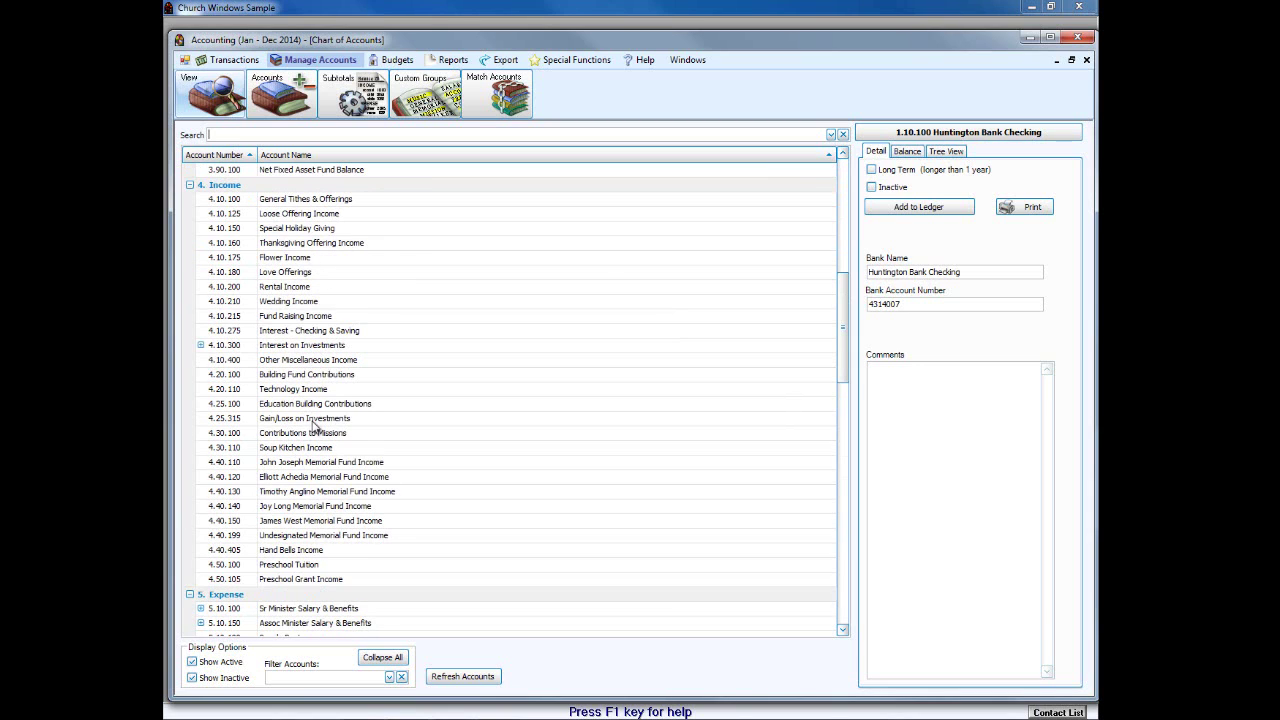
pyautogui.click(316, 551)
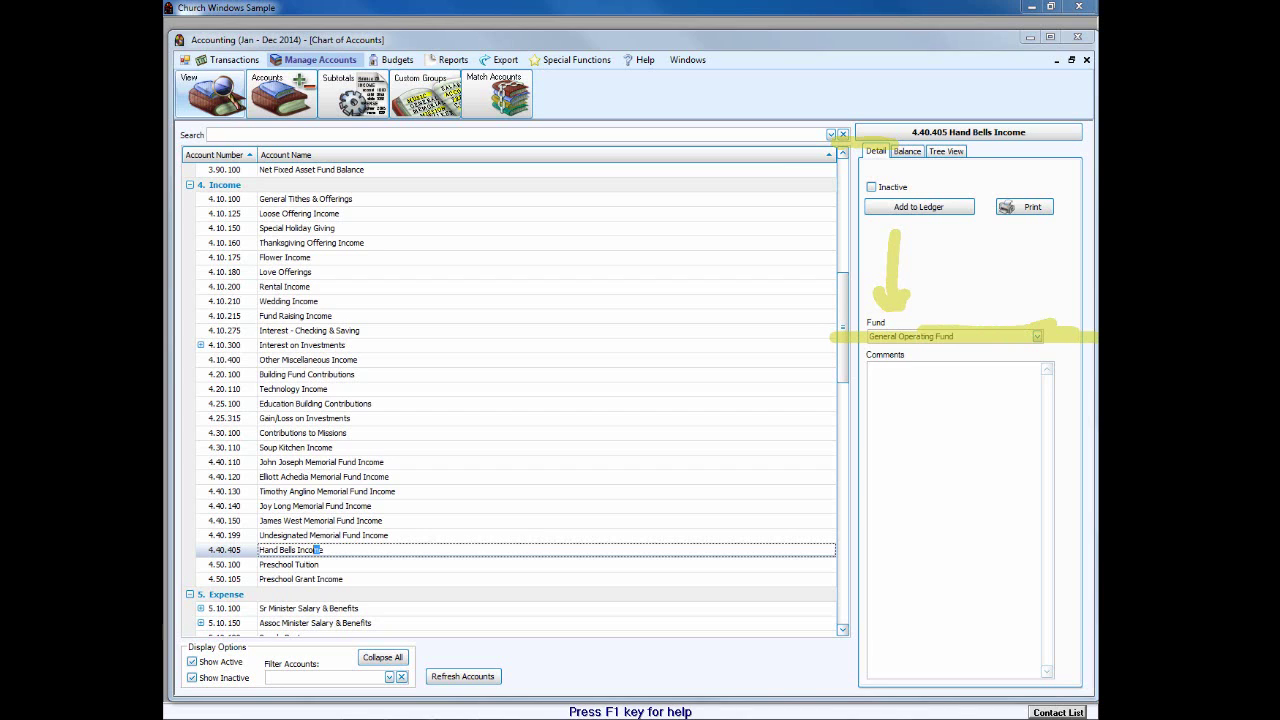
pyautogui.click(912, 158)
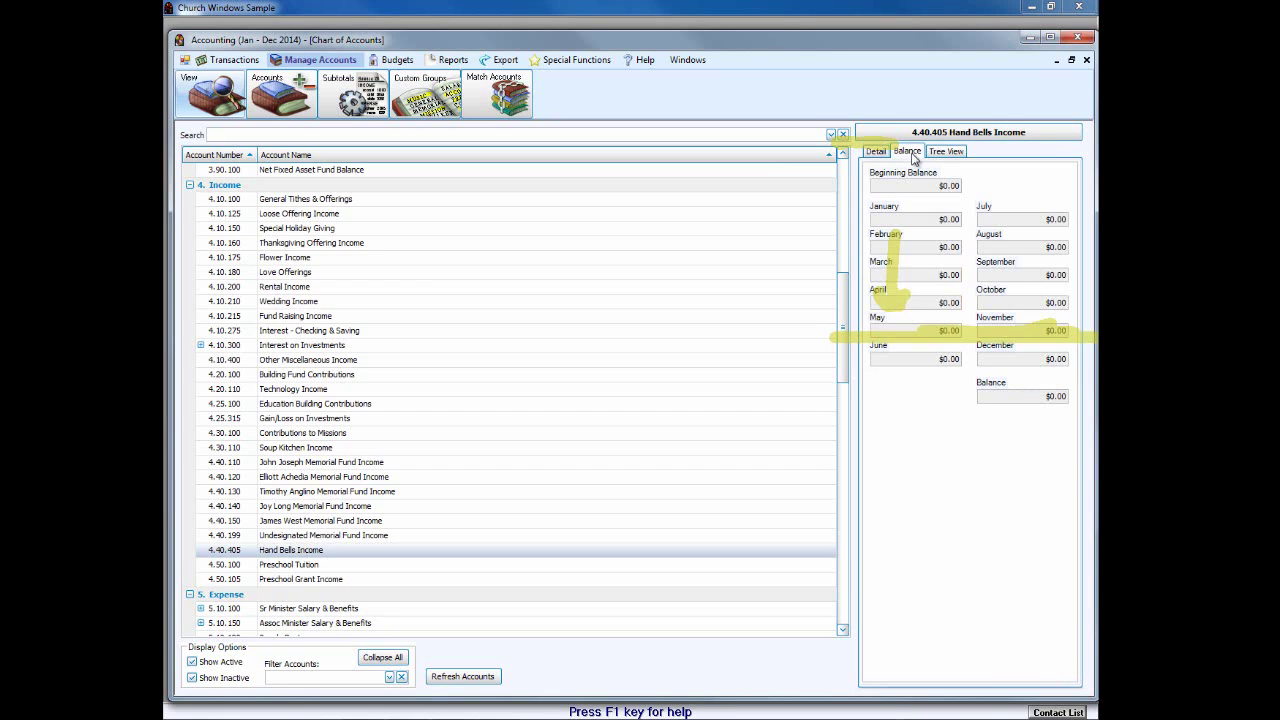
# - Examine the monthly balances and fund assignment of the Flower Income account
pyautogui.click(284, 259)
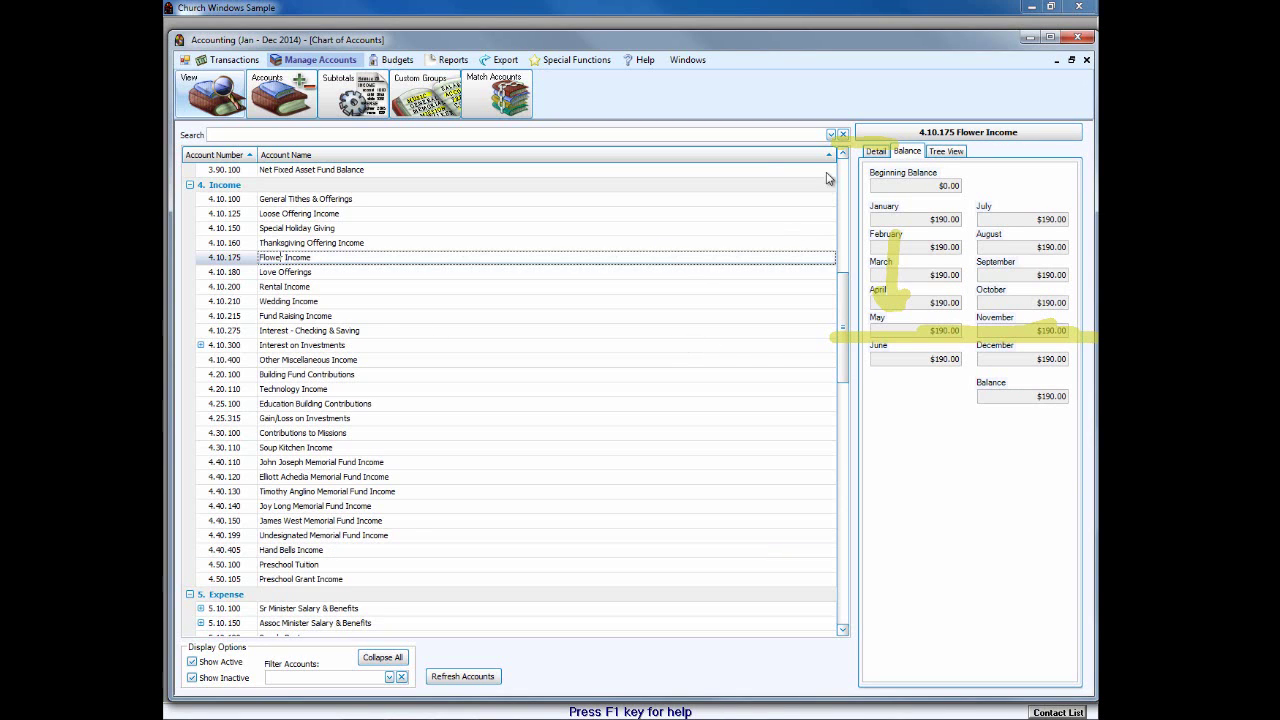
pyautogui.click(872, 156)
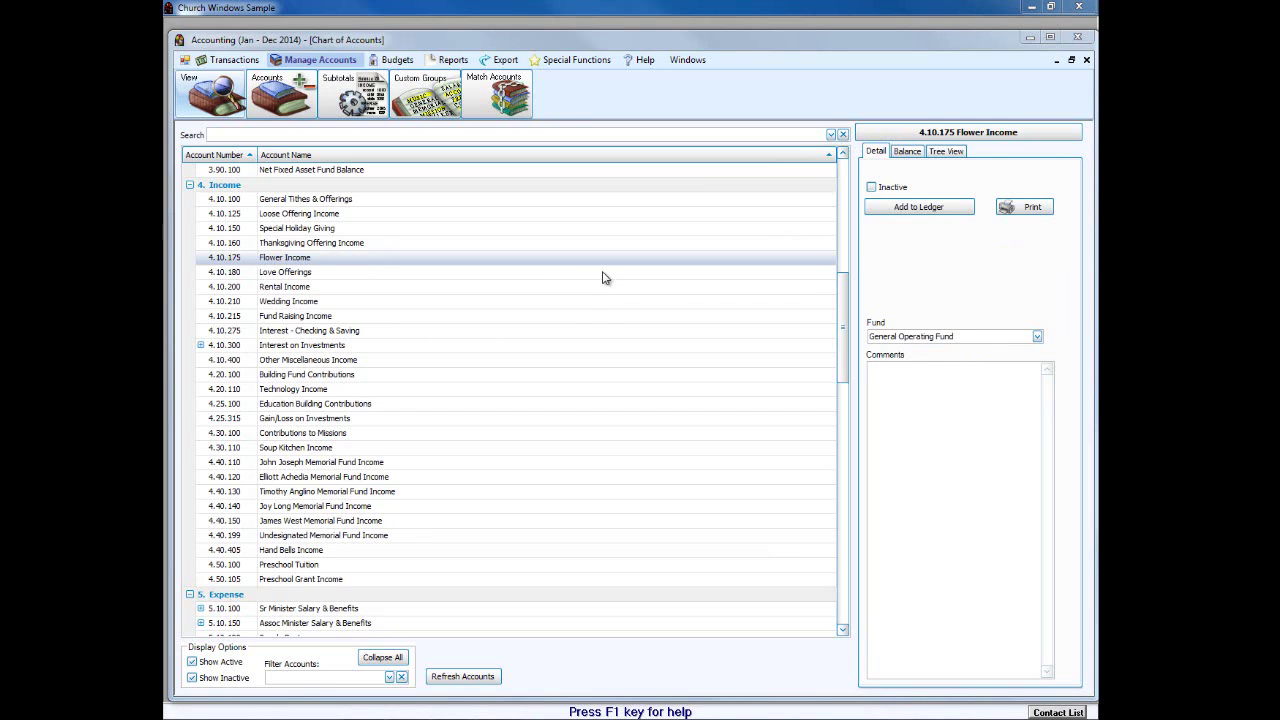
pyautogui.click(907, 151)
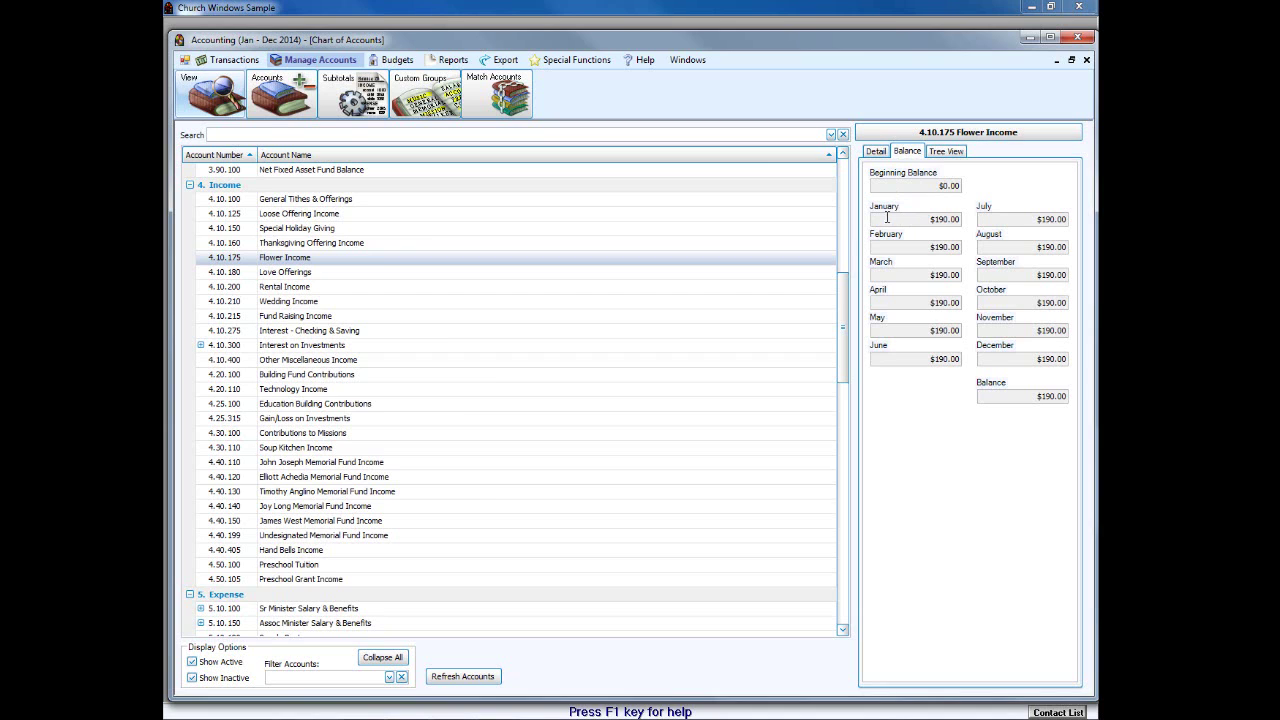
pyautogui.click(877, 153)
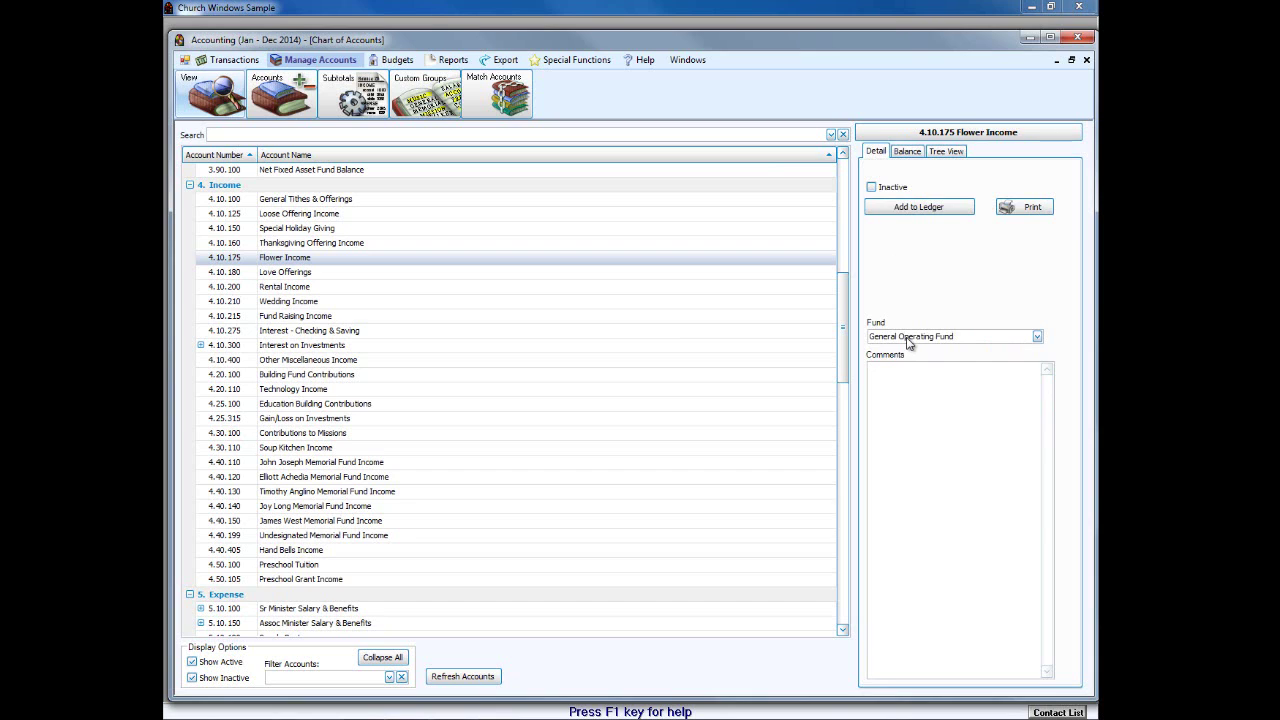
# - Change the Flower Income account's fund to Building Fund, then switch to Love Offerings and back to check it
pyautogui.click(1037, 337)
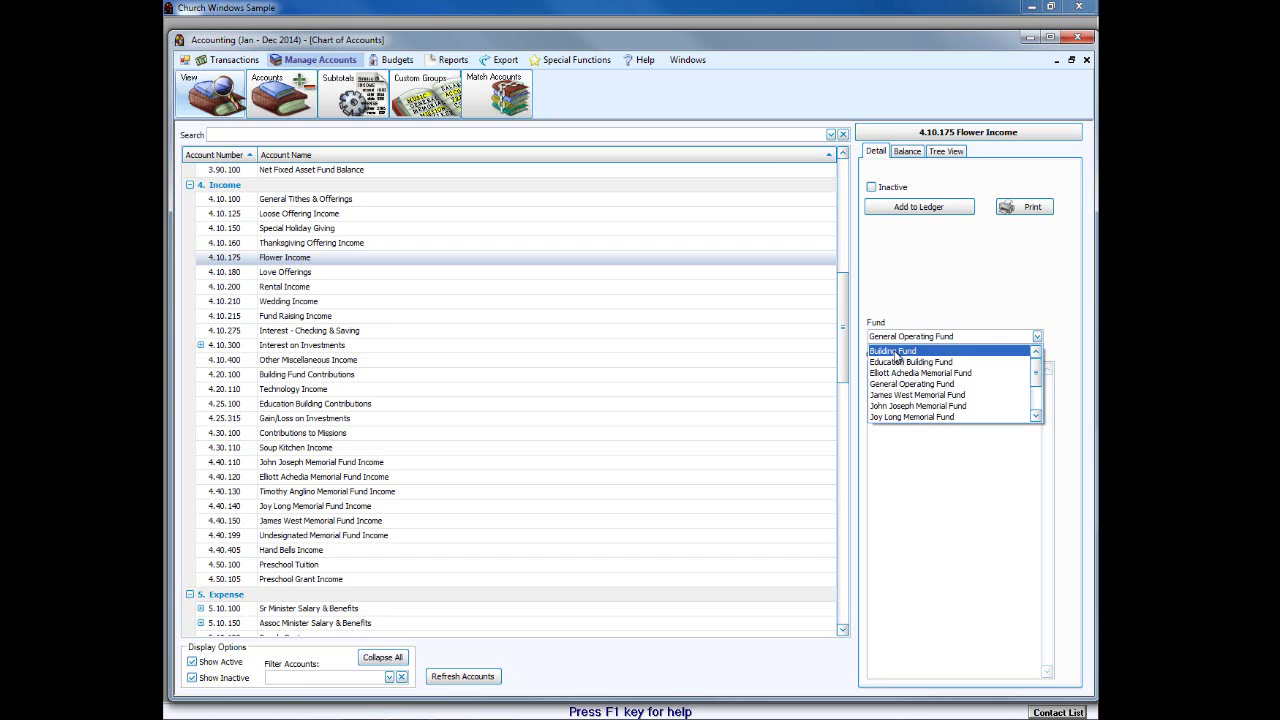
pyautogui.click(897, 352)
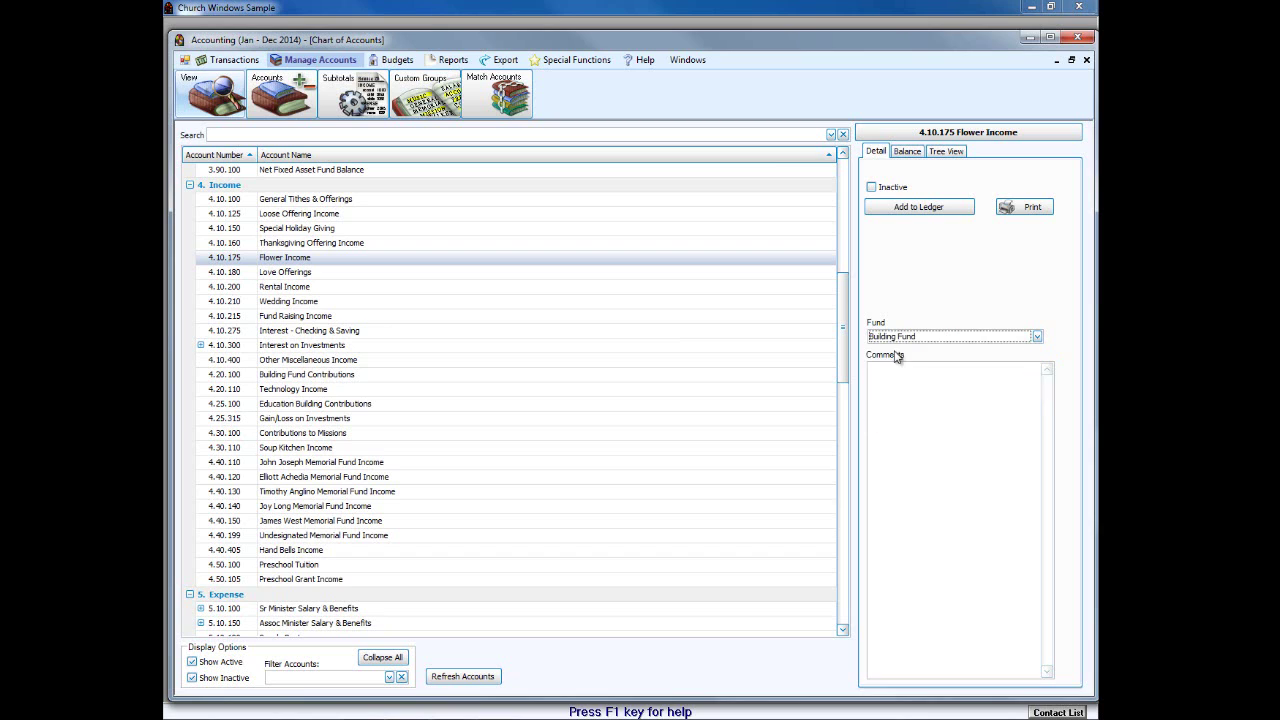
pyautogui.click(385, 273)
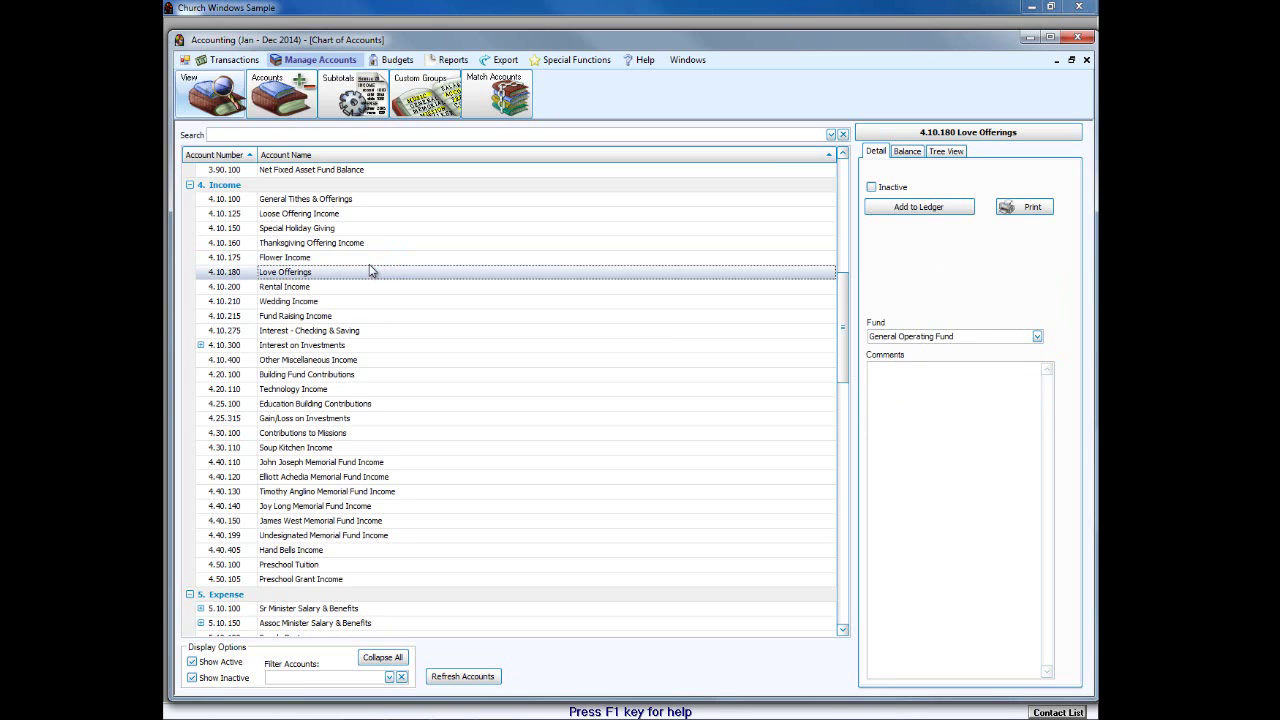
pyautogui.press('Up')
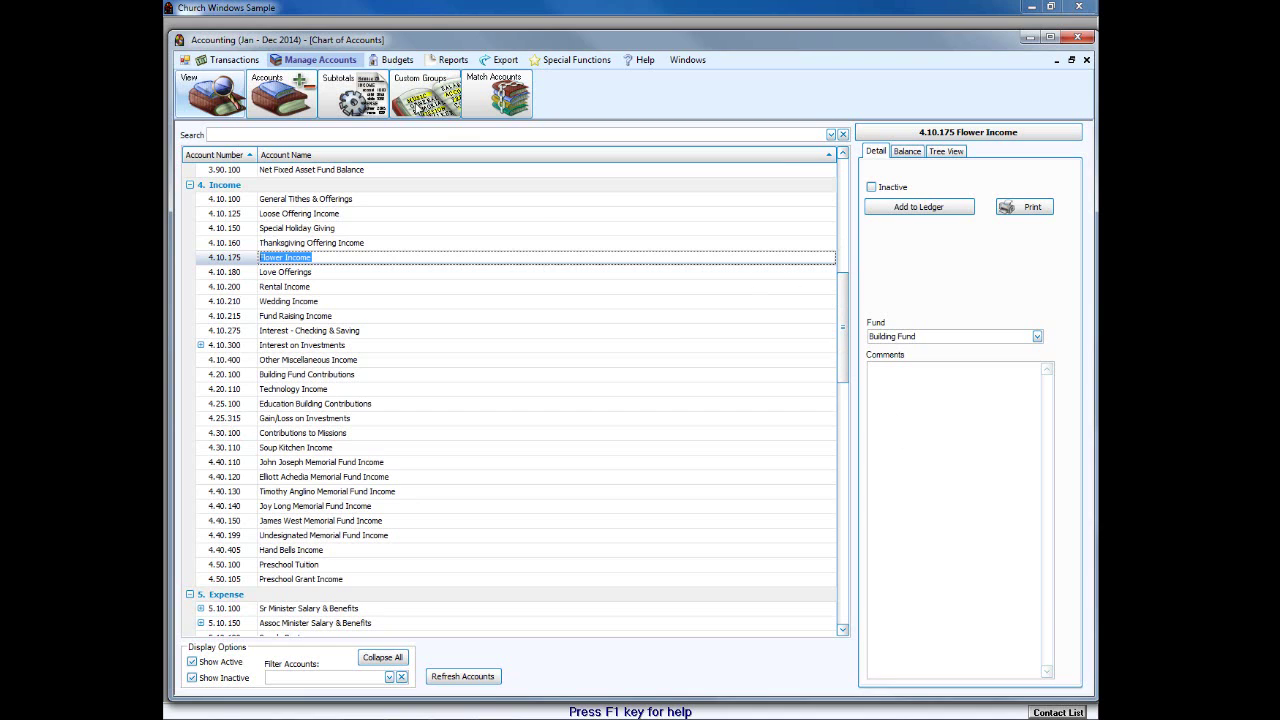
# - Search the Chart of Accounts for the Flowers expense account (5.10.600) and examine its fund assignment and monthly balances
pyautogui.click(403, 133)
pyautogui.write('flowe')
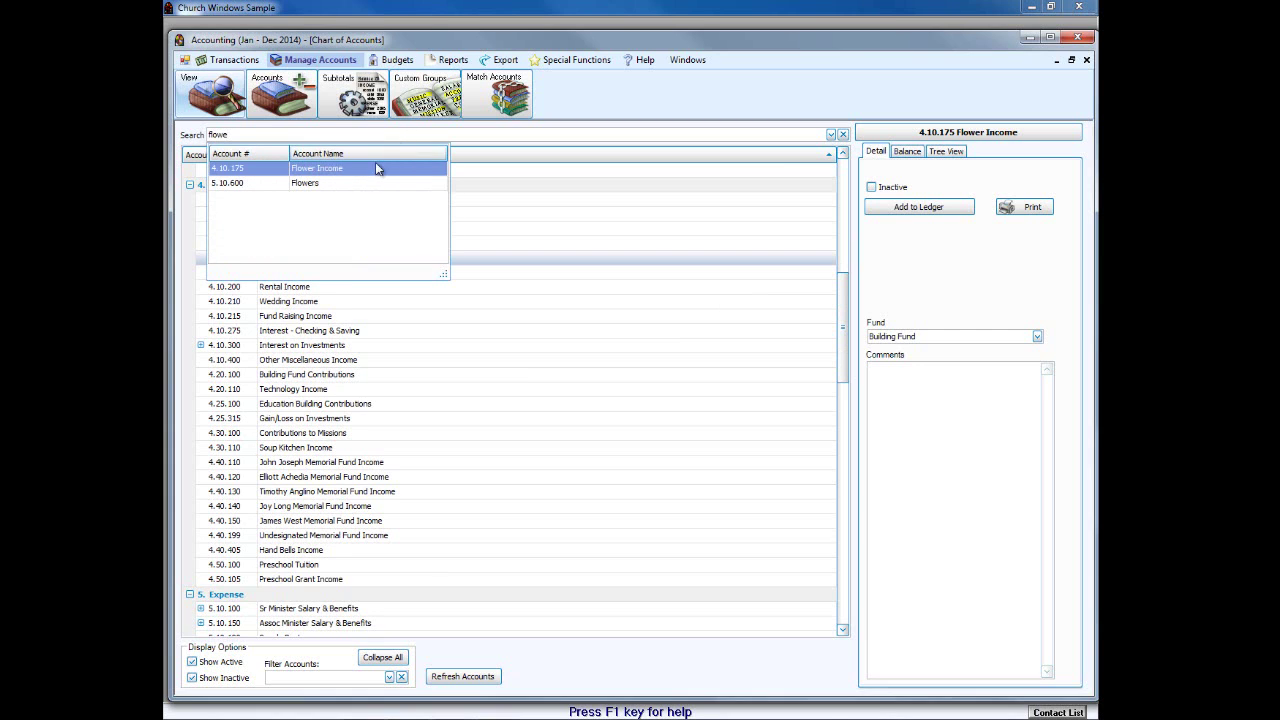
pyautogui.click(314, 183)
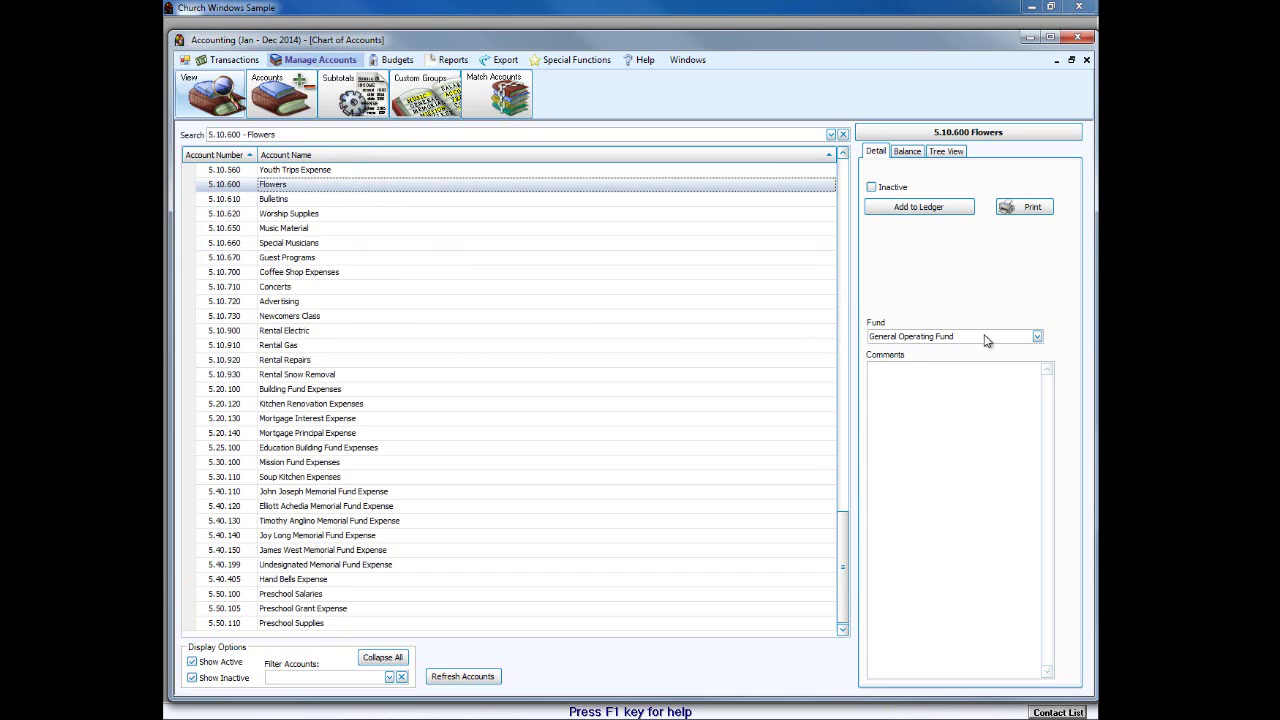
pyautogui.click(909, 152)
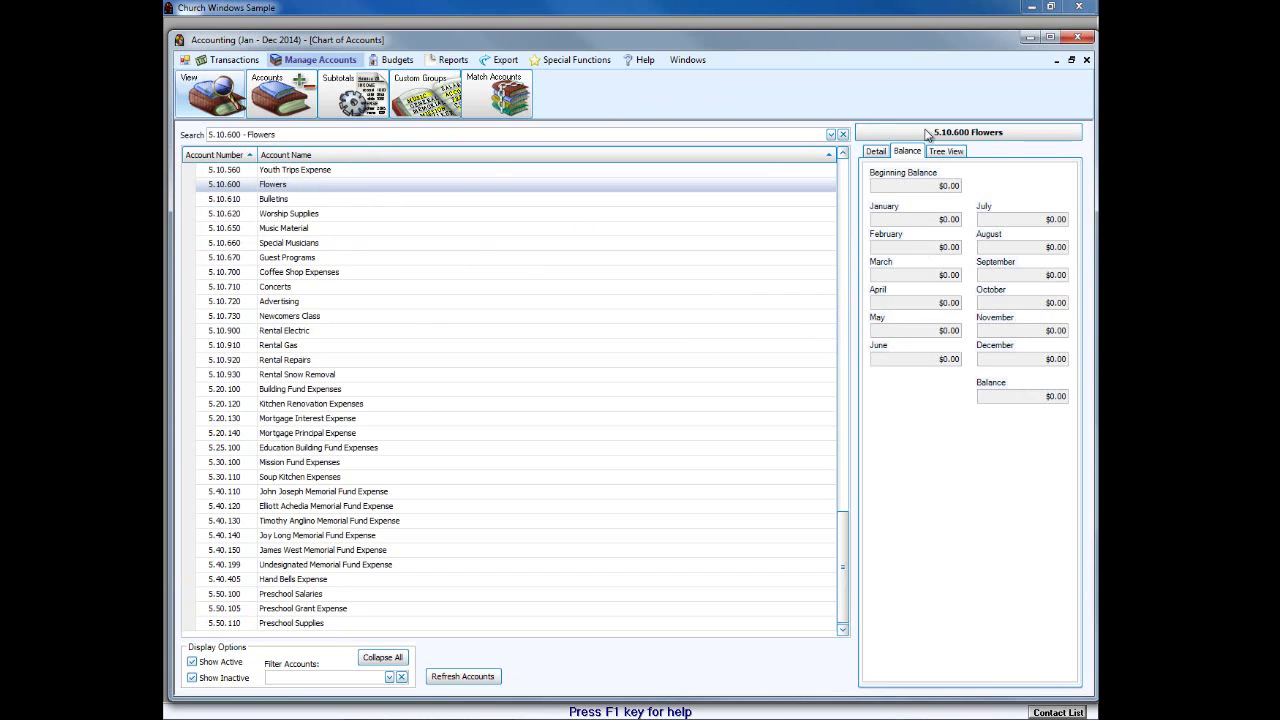
pyautogui.click(874, 151)
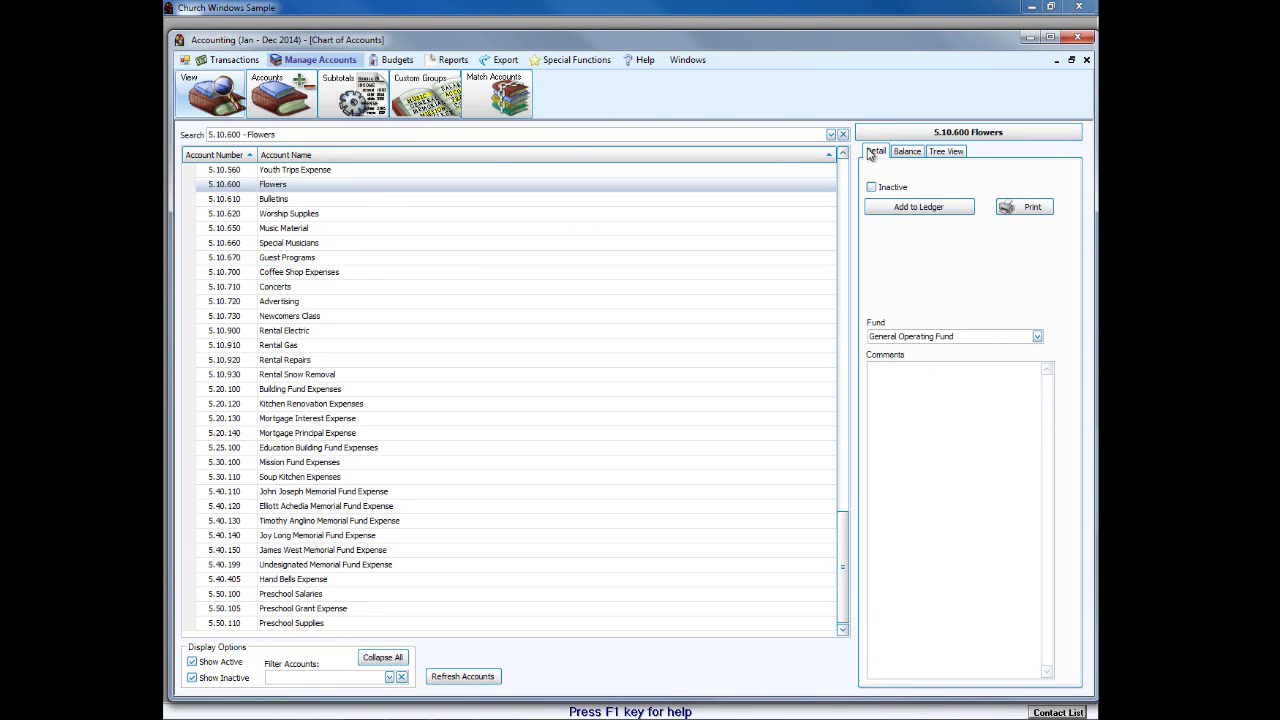
# - Change the Flowers expense account's fund to Building Fund and close the Chart of Accounts
pyautogui.click(1038, 338)
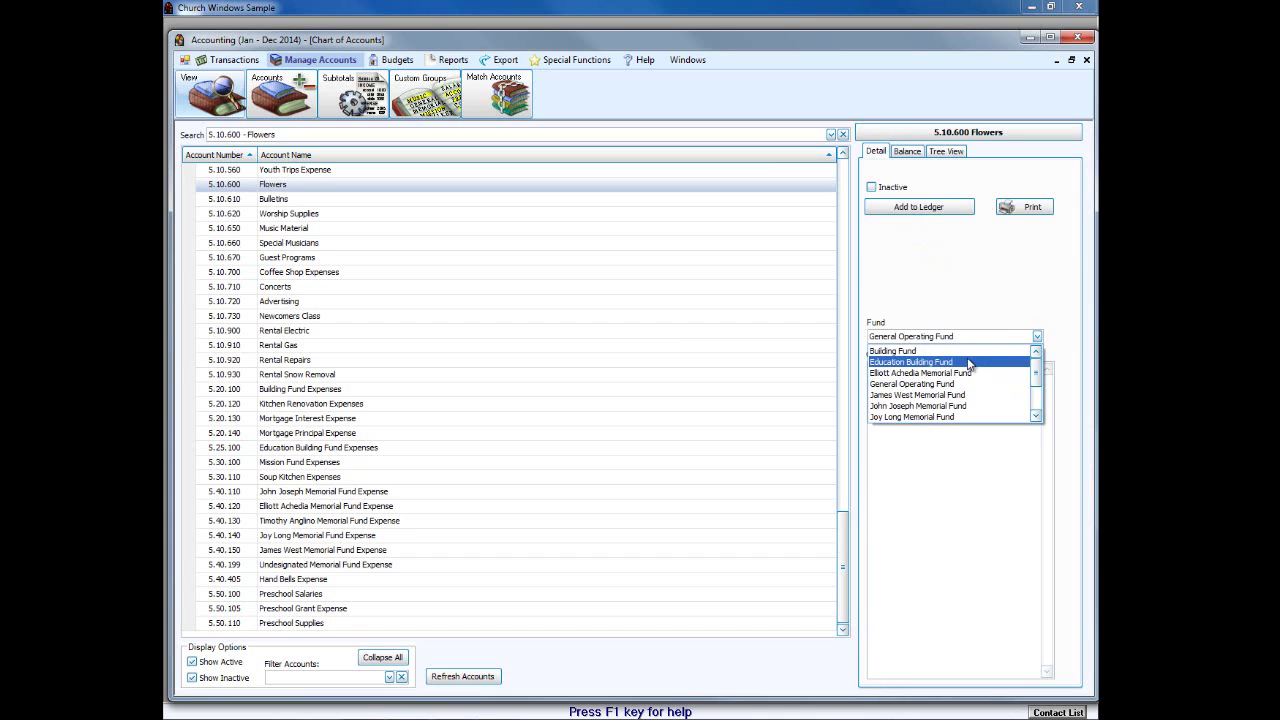
pyautogui.click(930, 352)
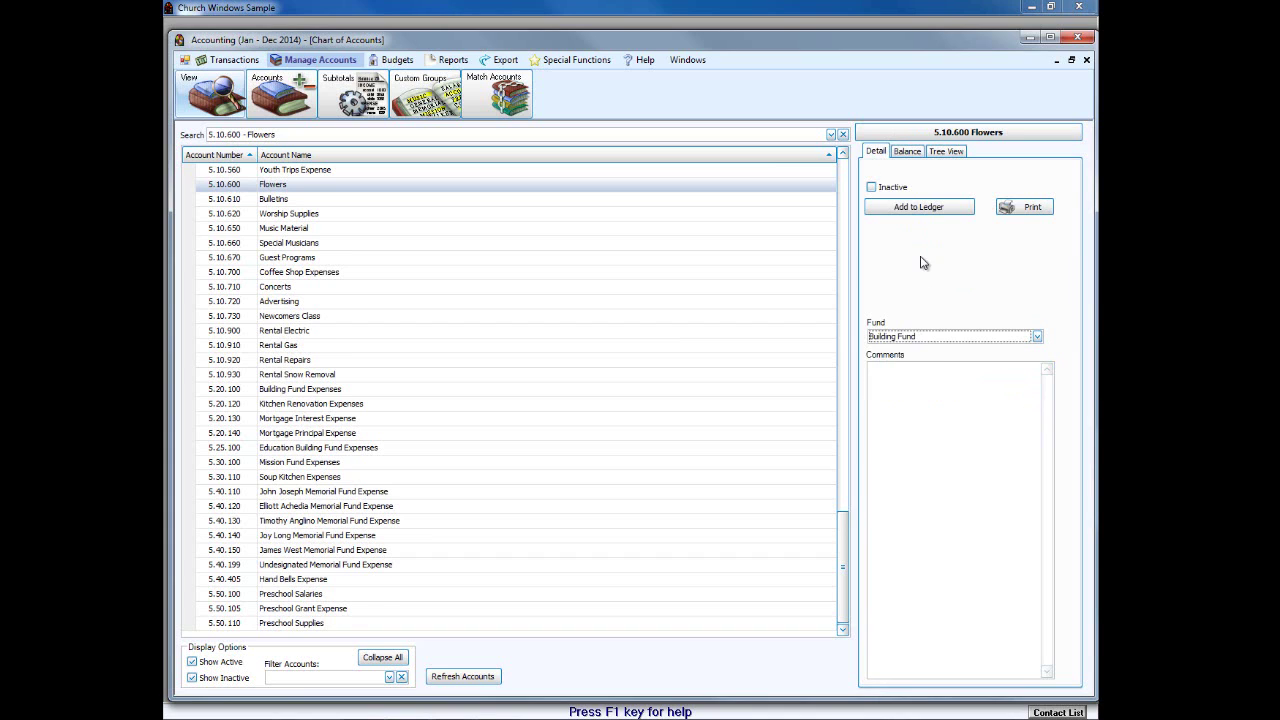
pyautogui.click(403, 182)
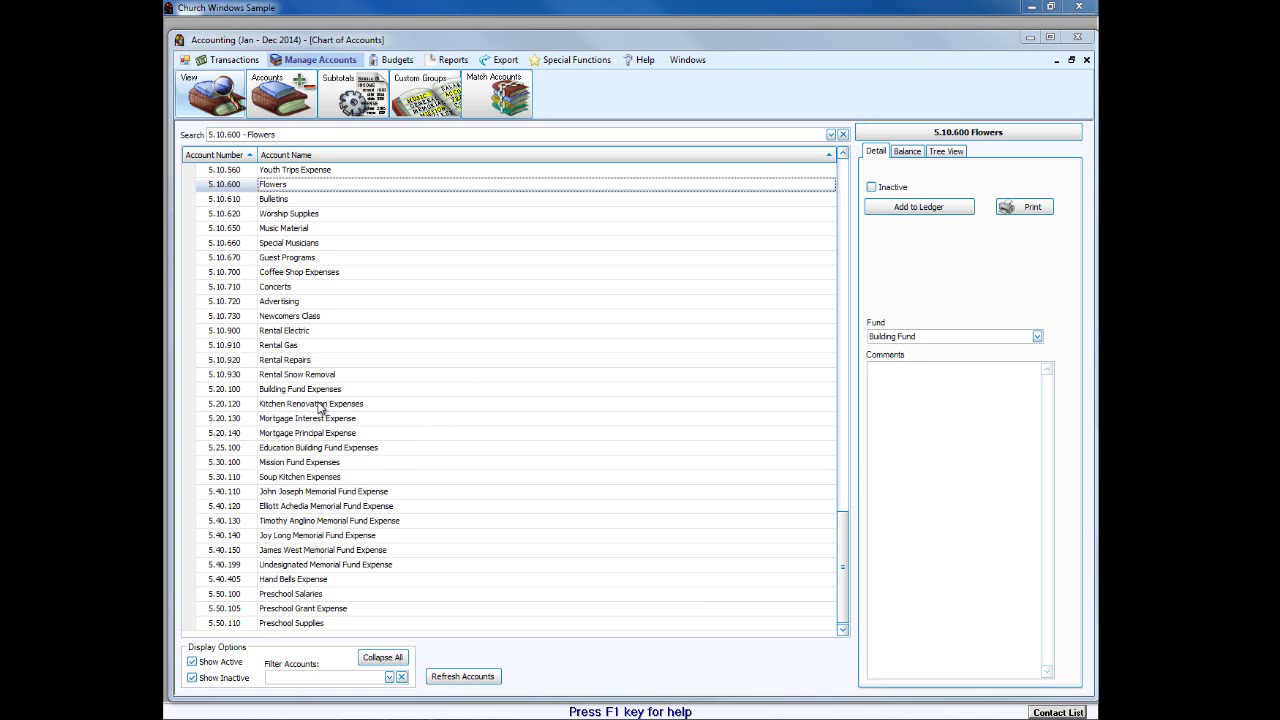
pyautogui.moveTo(843, 549); pyautogui.dragTo(848, 170)
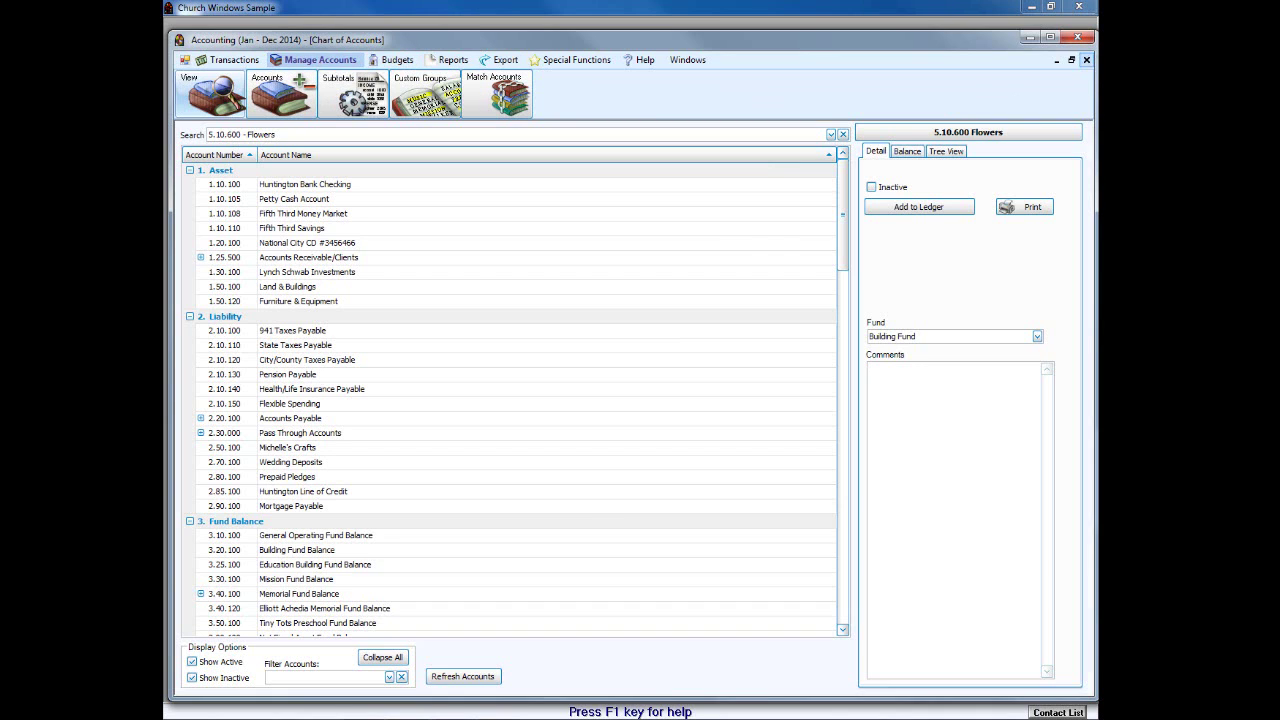
pyautogui.click(1086, 61)
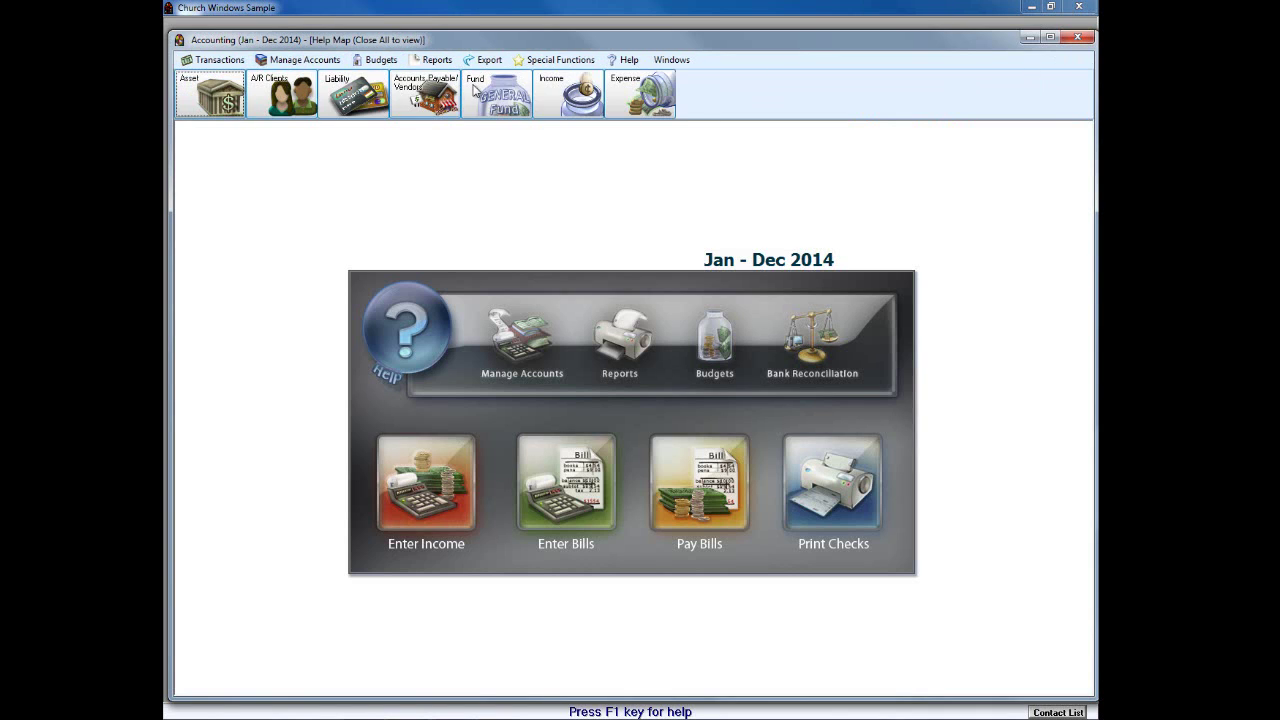
# - Add a main fund named Haiti Mission Fund with the balance account Haiti Mission Fund Balance, numbered 3.30.110
pyautogui.click(497, 94)
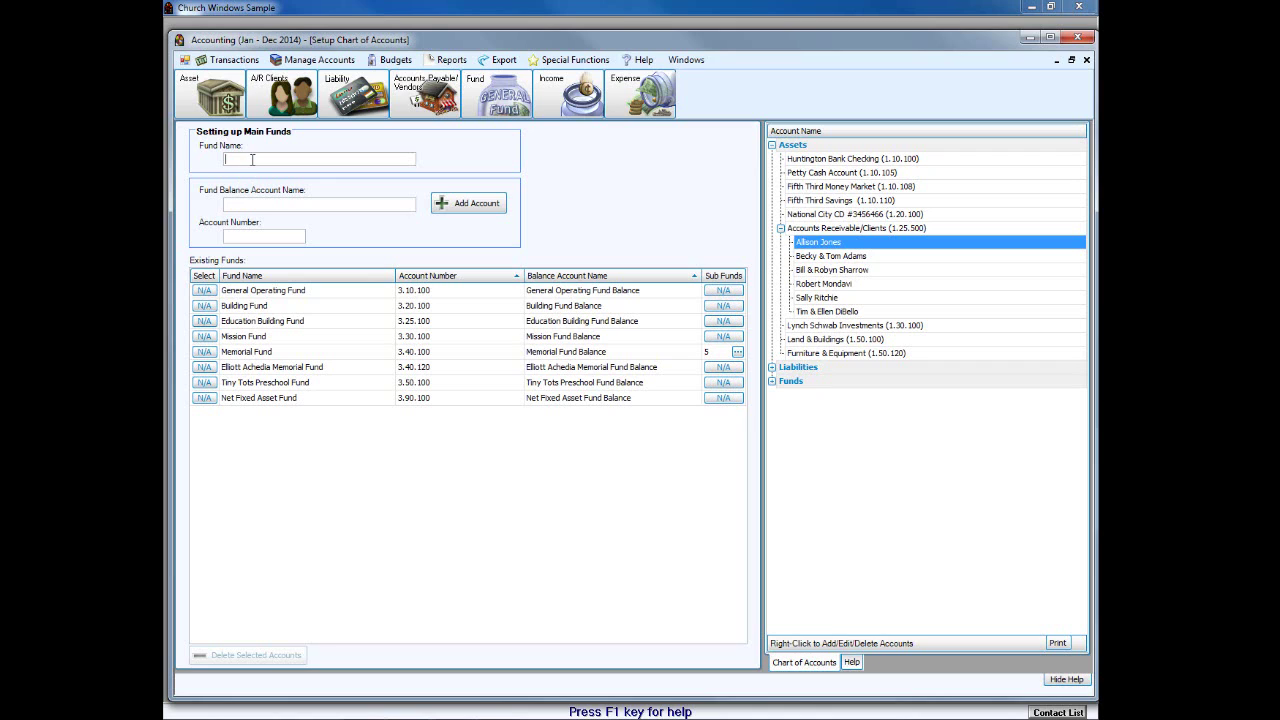
pyautogui.write('Haiti Mission Fund')
pyautogui.press('Tab')
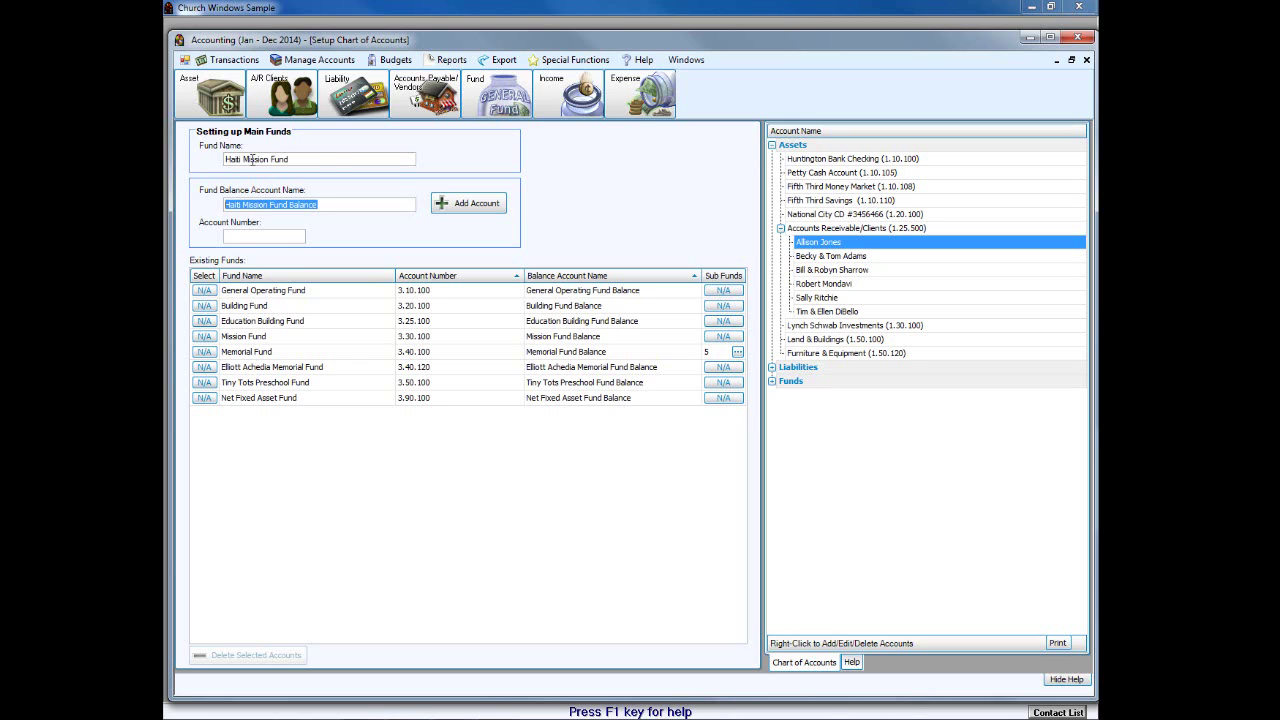
pyautogui.press('Tab')
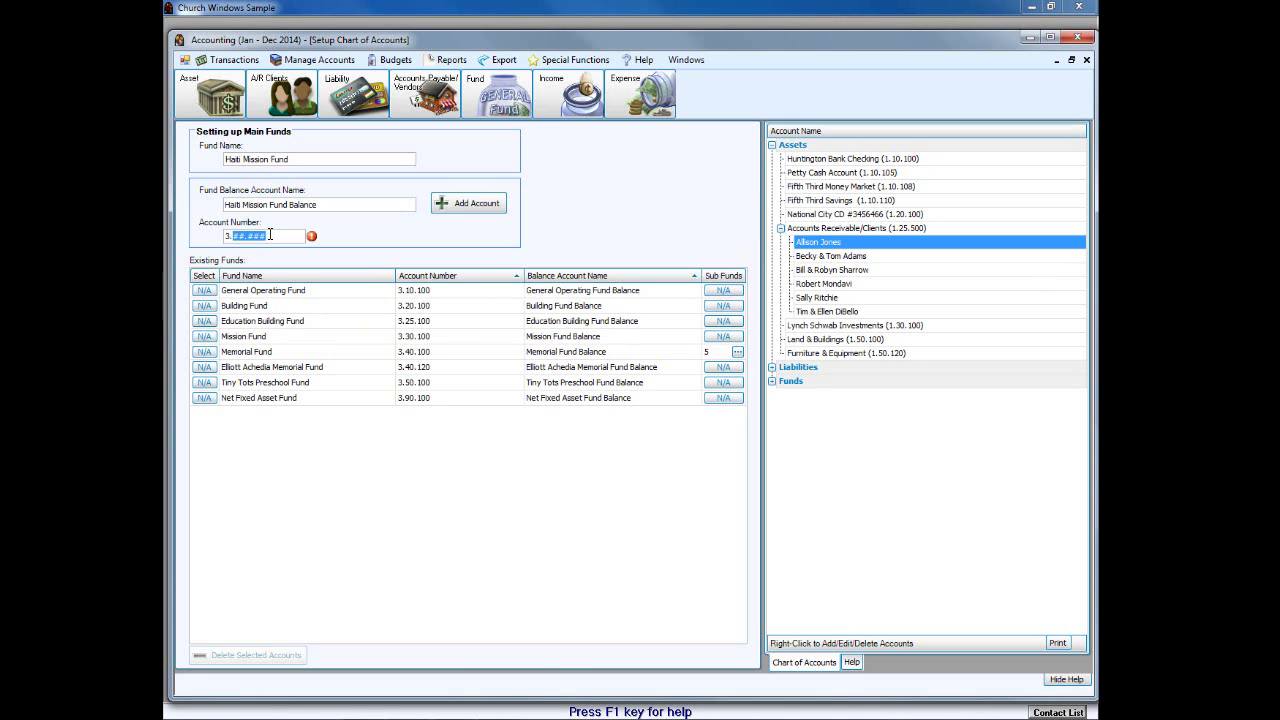
pyautogui.write('30110')
pyautogui.click(450, 204)
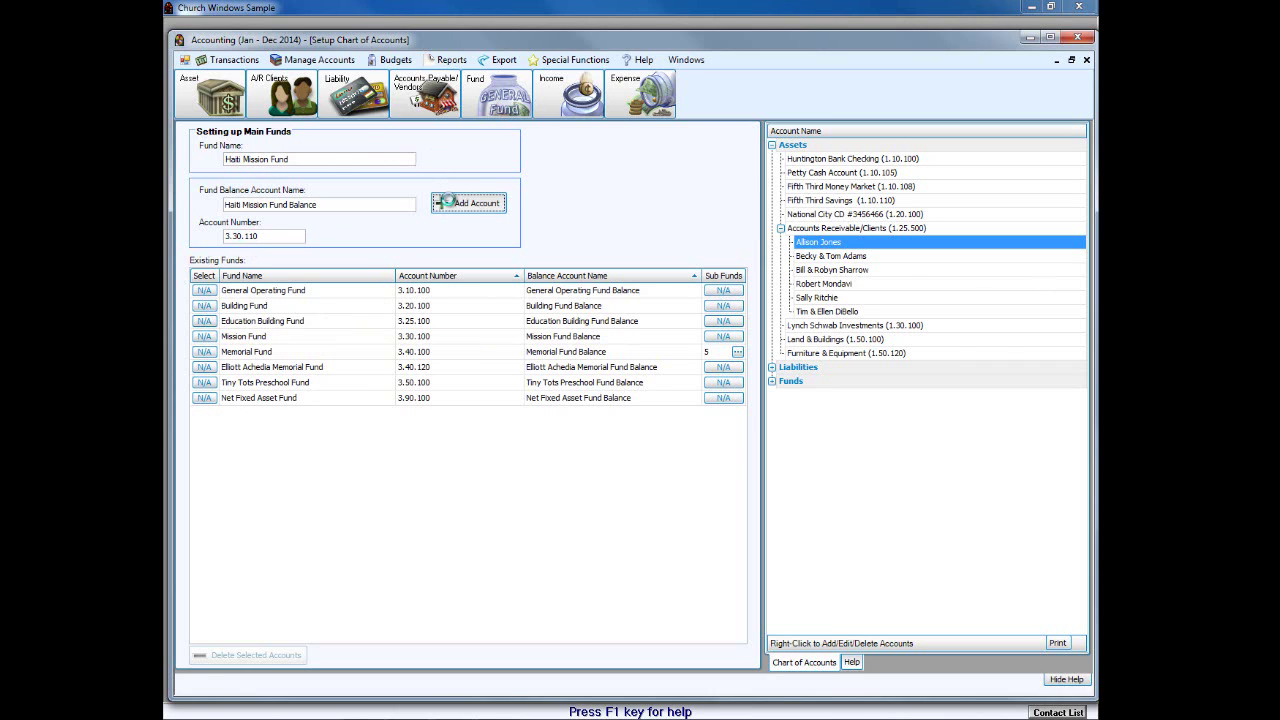
pyautogui.click(298, 161)
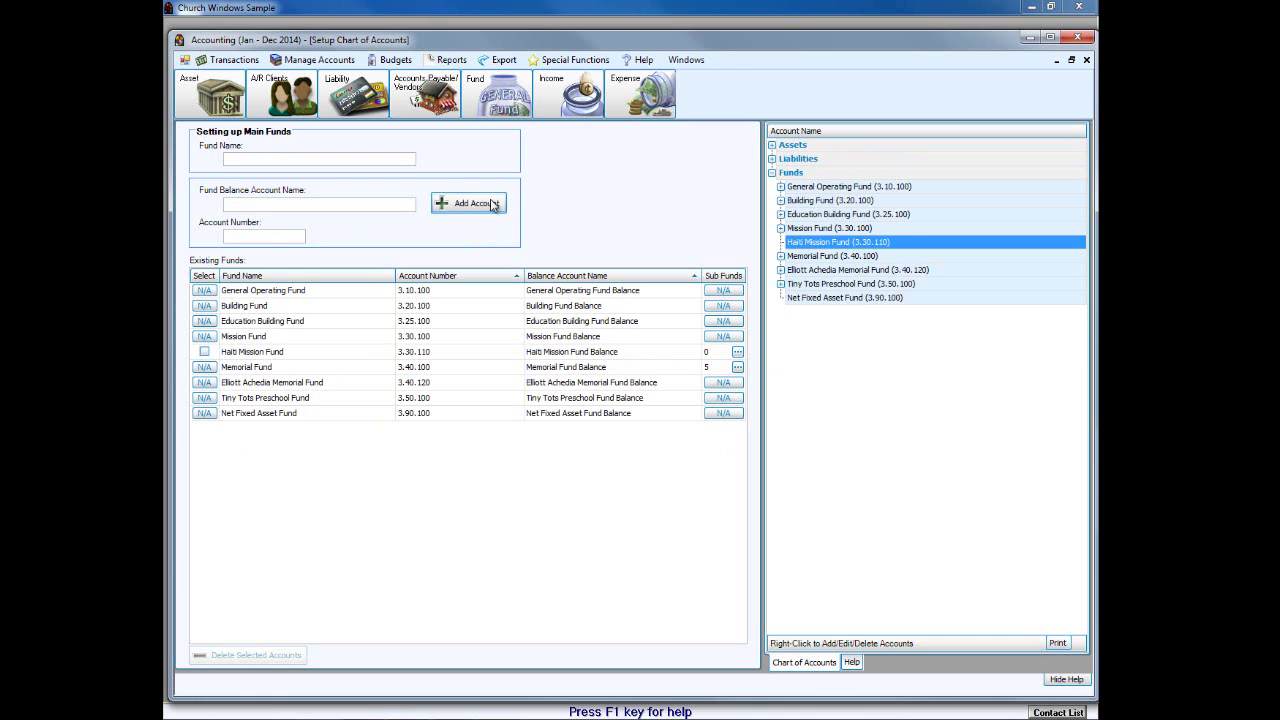
# - Try to add the income account Haiti Mission Fund Income to the Haiti Mission Fund with account number 4.30.110
pyautogui.click(562, 100)
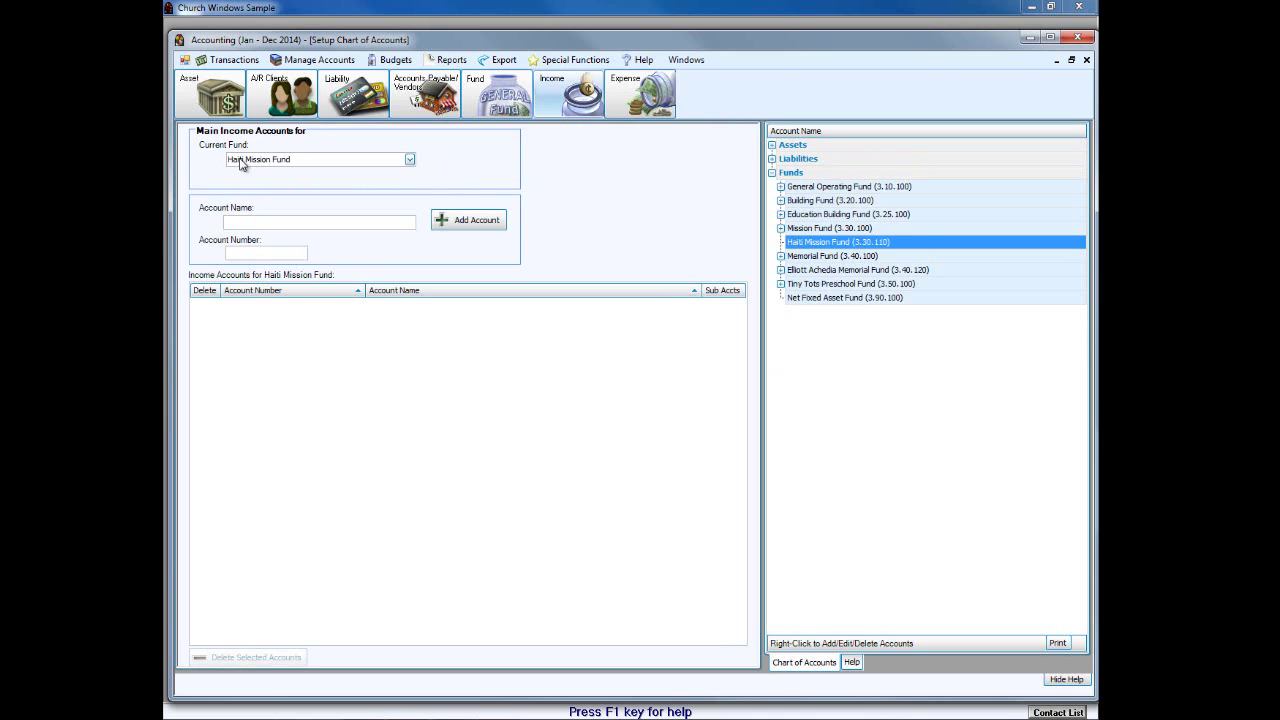
pyautogui.write('Haiti Mission fund Income')
pyautogui.press('Left')
pyautogui.press('Left')
pyautogui.press('Left')
pyautogui.press('Left')
pyautogui.press('Left')
pyautogui.press('Left')
pyautogui.press('Left')
pyautogui.press('BackSpace')
pyautogui.write('F')
pyautogui.press('Tab')
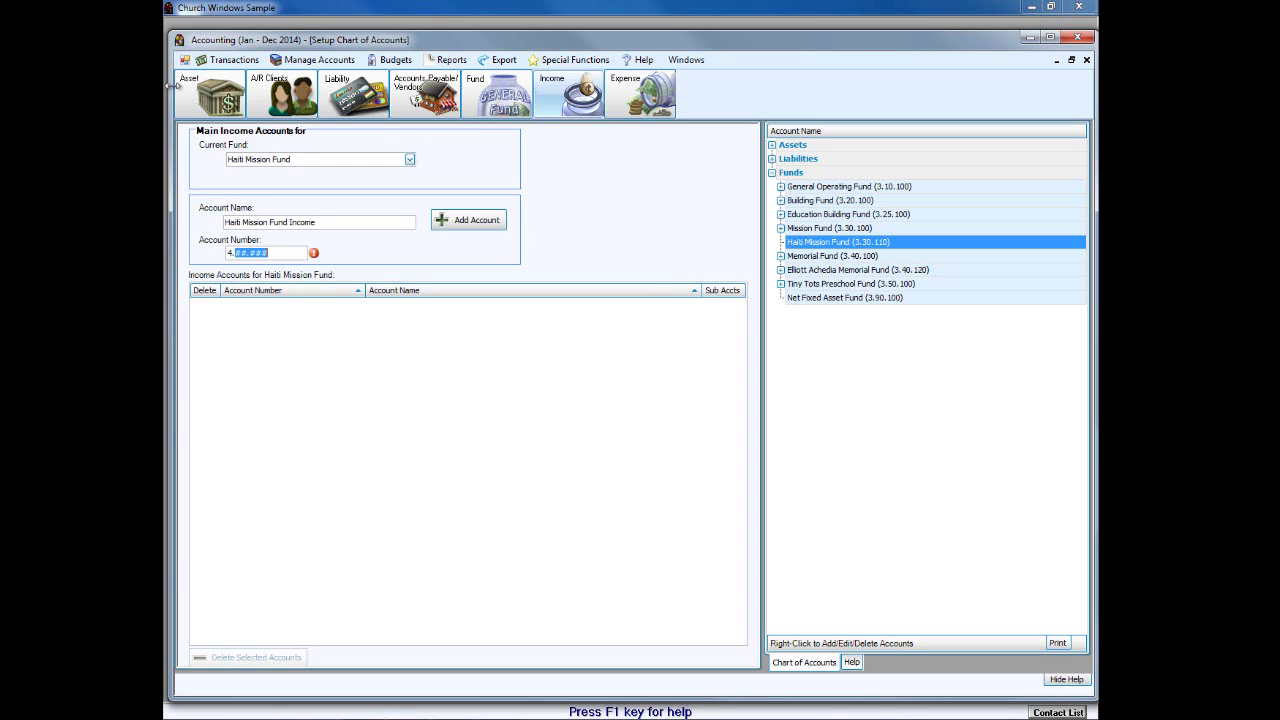
pyautogui.write('.30.110')
pyautogui.click(497, 226)
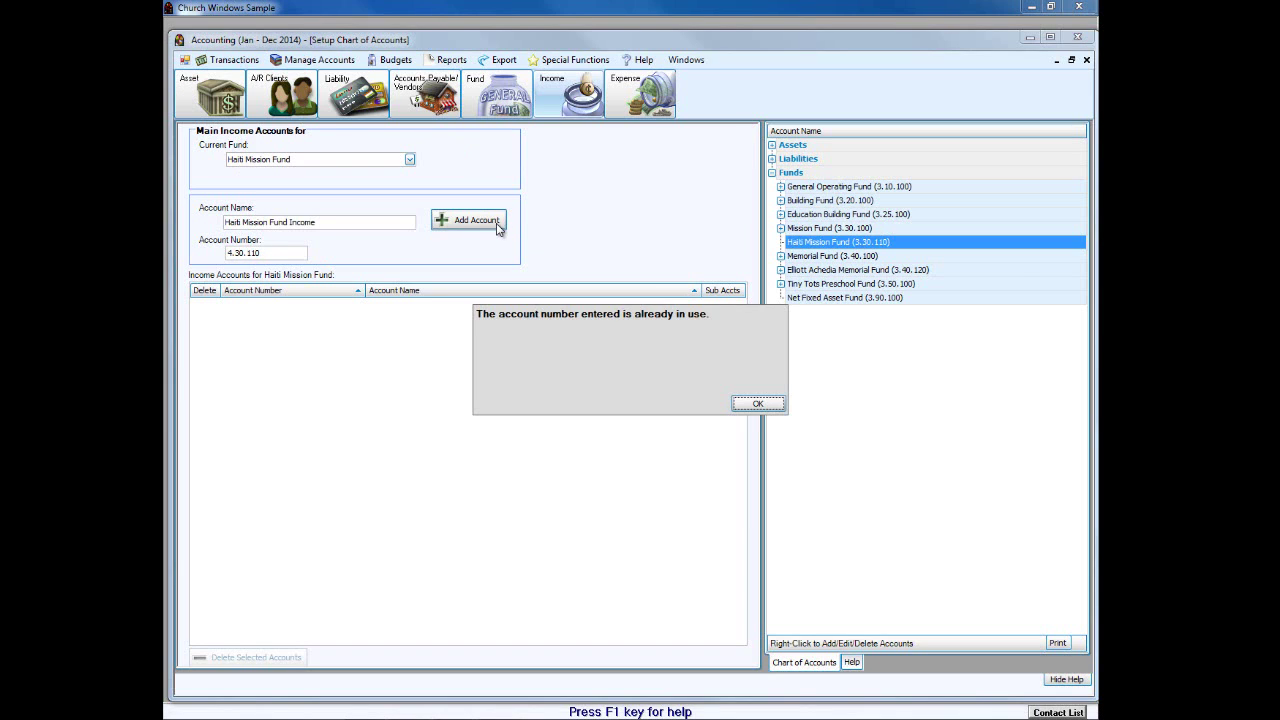
pyautogui.click(759, 405)
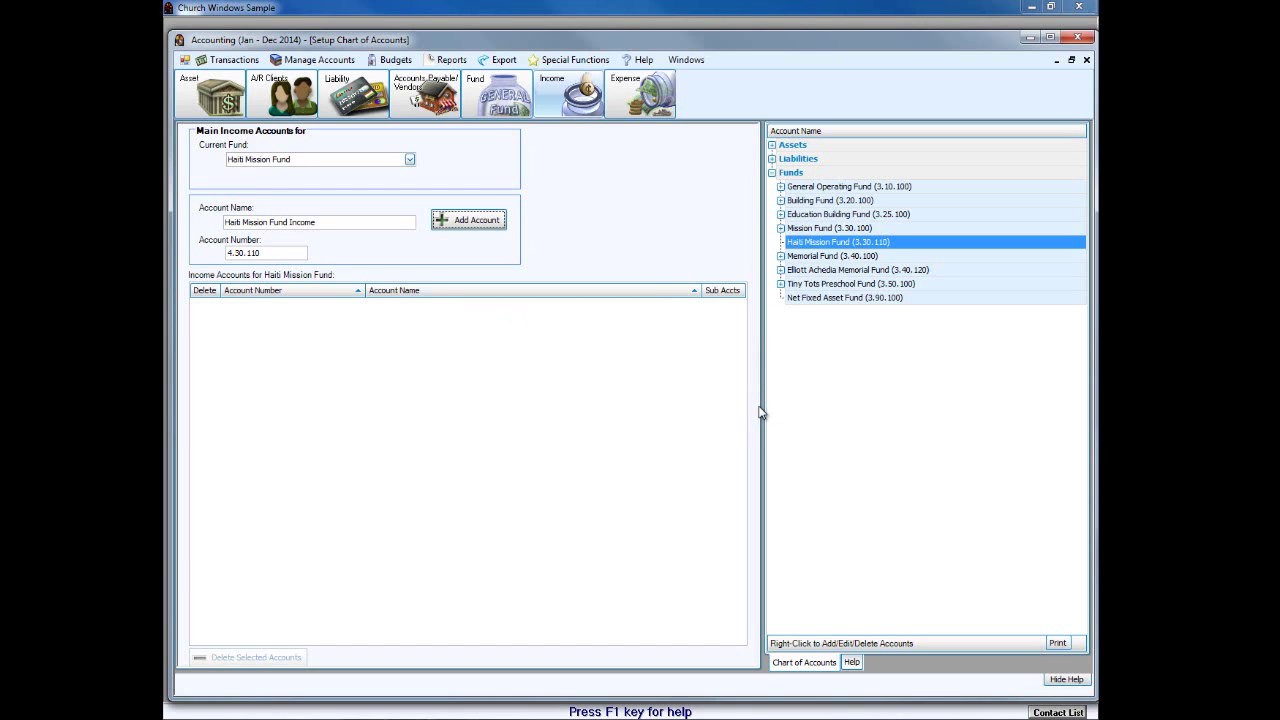
# - Set the Haiti Mission Fund Income account number to 4.30.120 and add the account
pyautogui.click(259, 253)
pyautogui.moveTo(262, 253); pyautogui.dragTo(252, 253)
pyautogui.doubleClick(258, 252)
pyautogui.write('120')
pyautogui.click(440, 220)
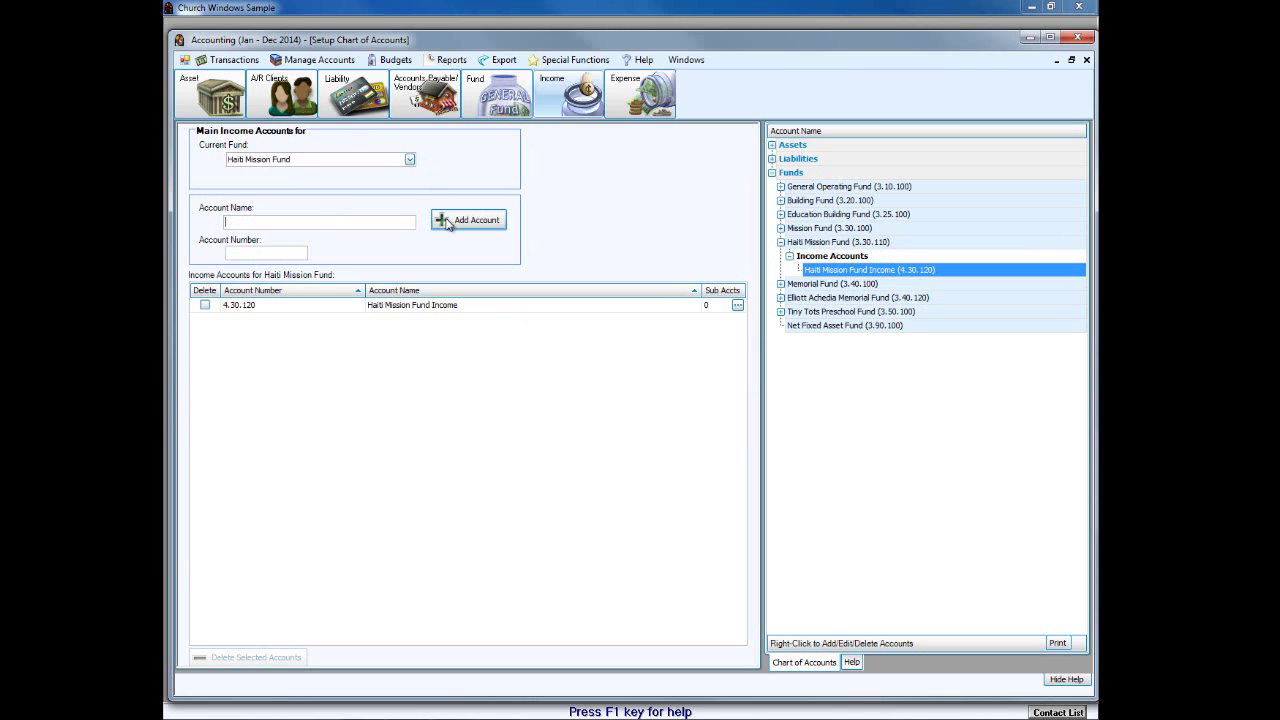
# - Try to add the expense account Haiti Mission Fund Expense to the Haiti Mission Fund with account number 5.30.110
pyautogui.click(640, 95)
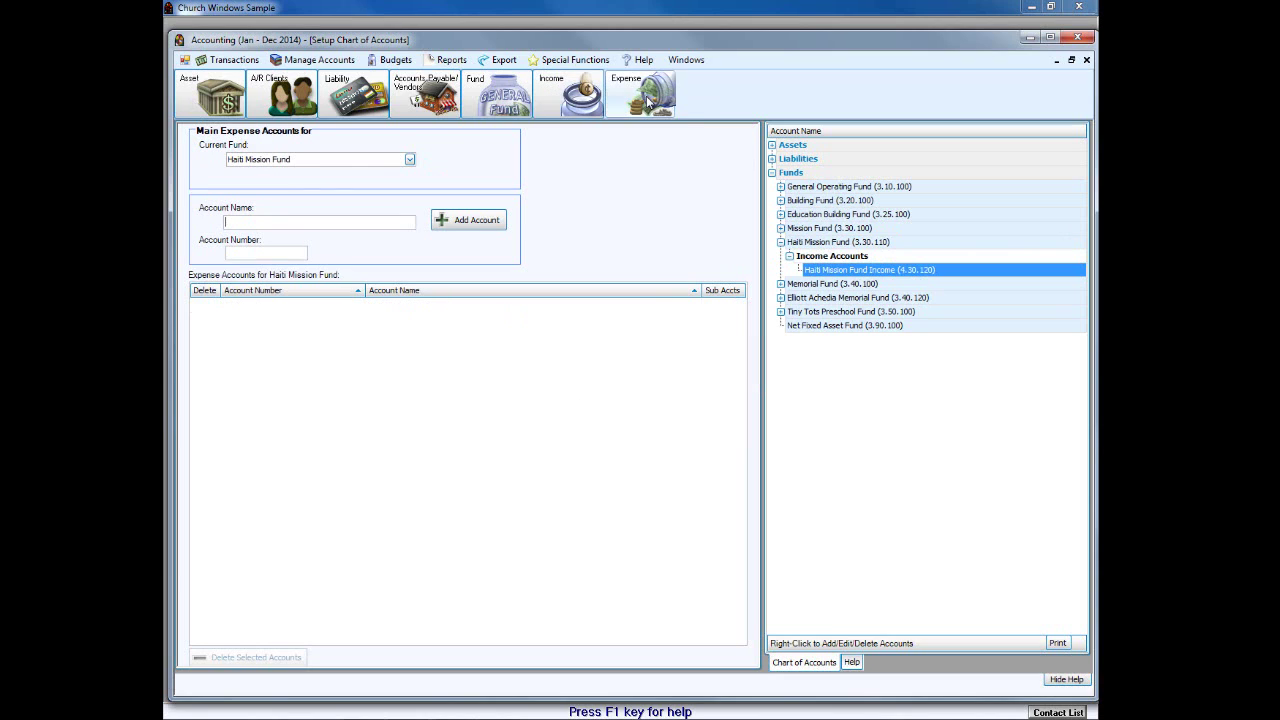
pyautogui.click(249, 221)
pyautogui.write('Haiti')
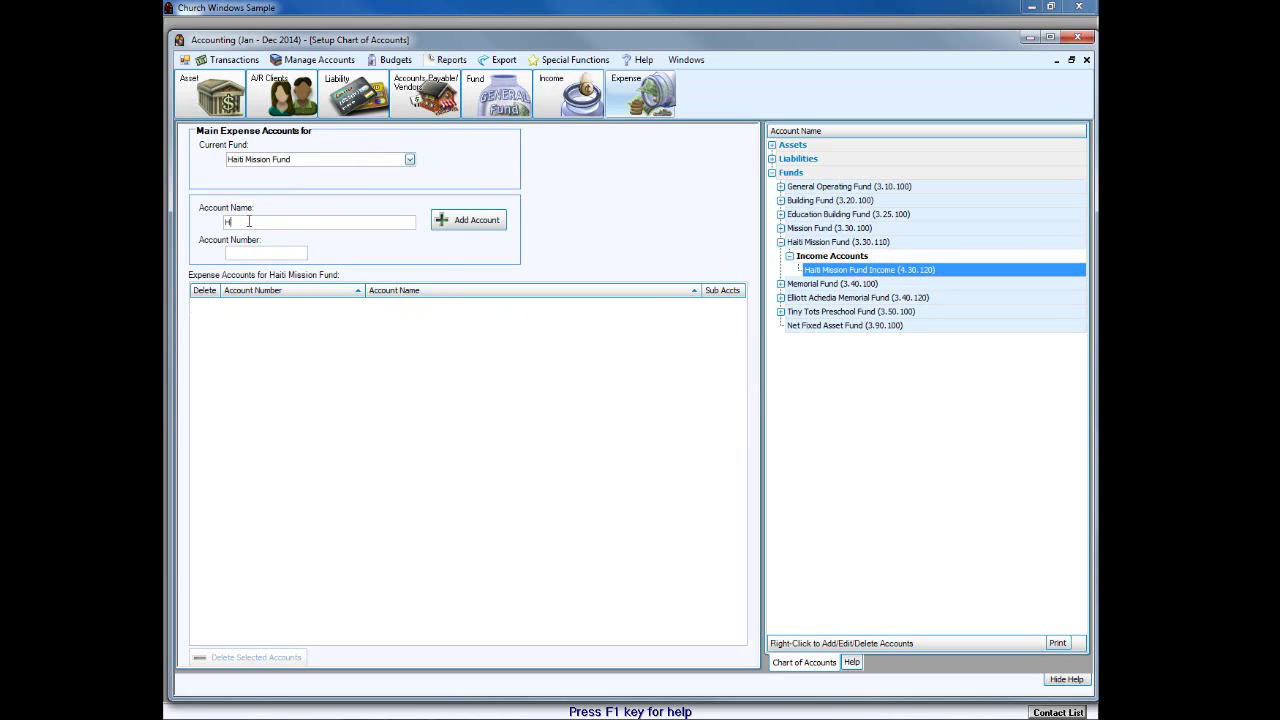
pyautogui.write(' Mission')
pyautogui.press('BackSpace')
pyautogui.press('BackSpace')
pyautogui.press('BackSpace')
pyautogui.press('BackSpace')
pyautogui.write('sion Fund Expense')
pyautogui.press('Tab')
pyautogui.write('30110')
pyautogui.click(463, 220)
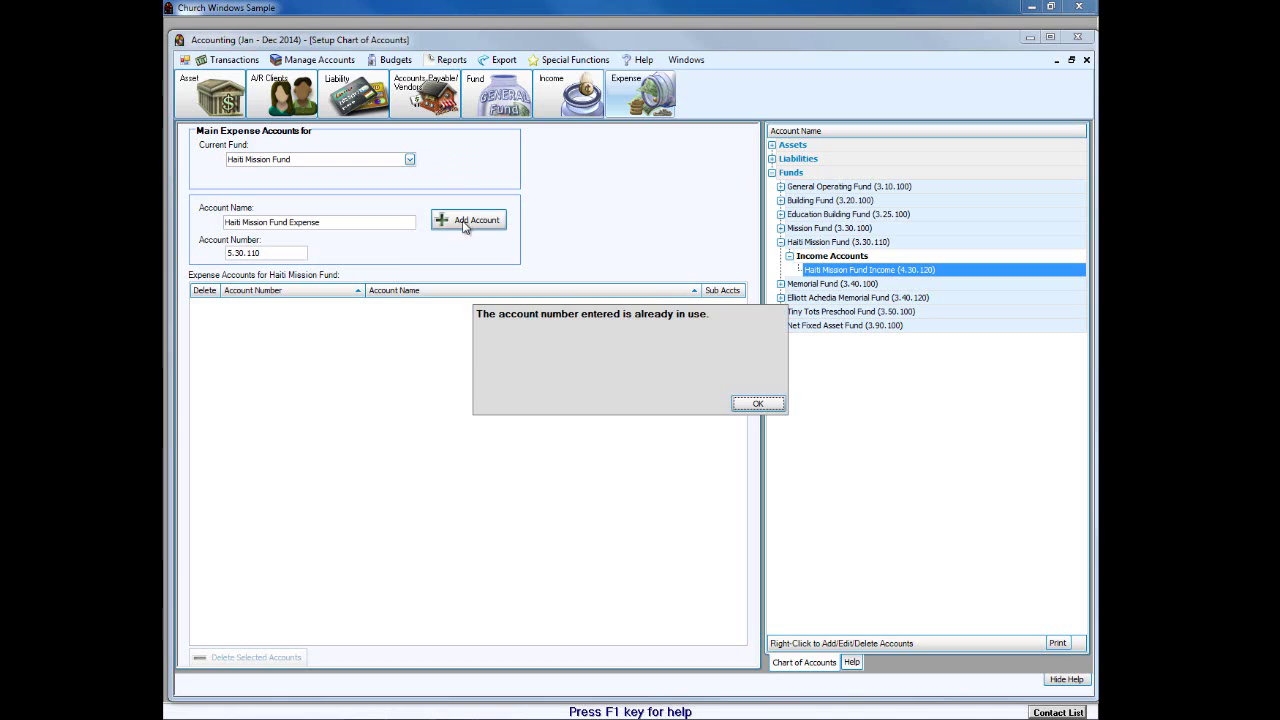
pyautogui.click(773, 411)
# - Set the Haiti Mission Fund Expense account number to 5.30.120 and add the account
pyautogui.click(270, 254)
pyautogui.press('BackSpace')
pyautogui.press('BackSpace')
pyautogui.press('BackSpace')
pyautogui.write('20')
pyautogui.press('BackSpace')
pyautogui.press('BackSpace')
pyautogui.write('120')
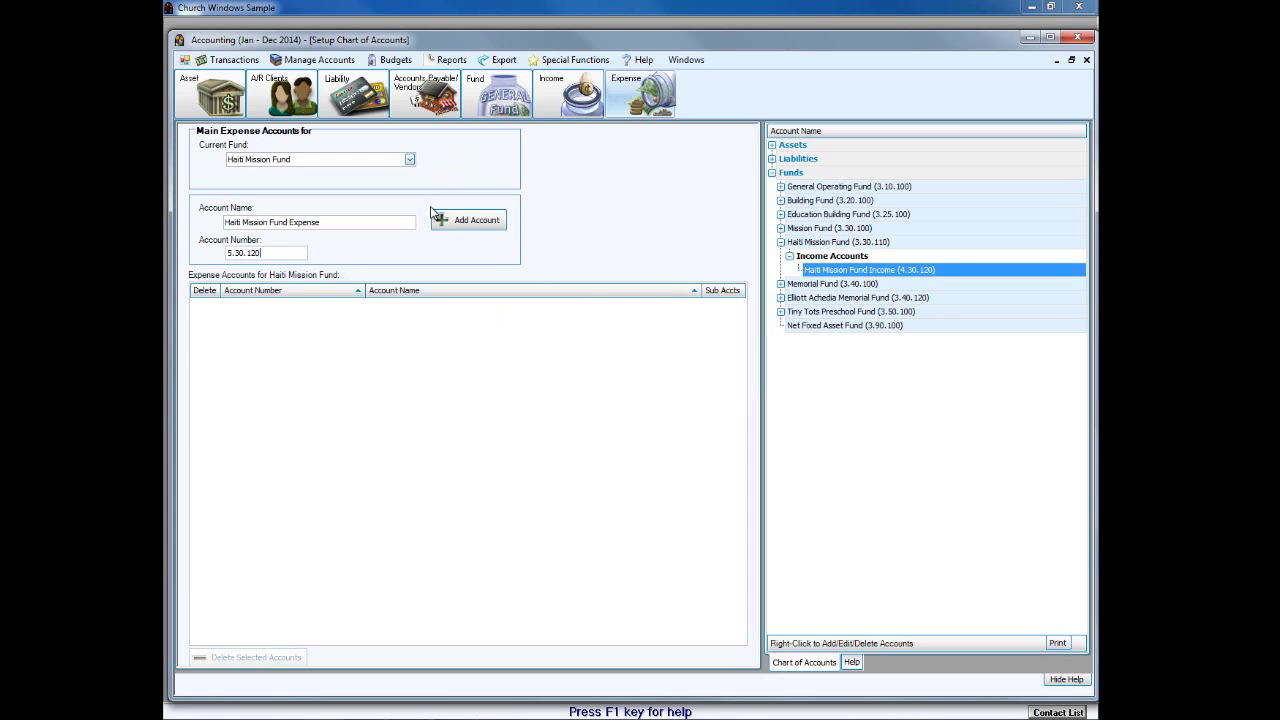
pyautogui.click(480, 221)
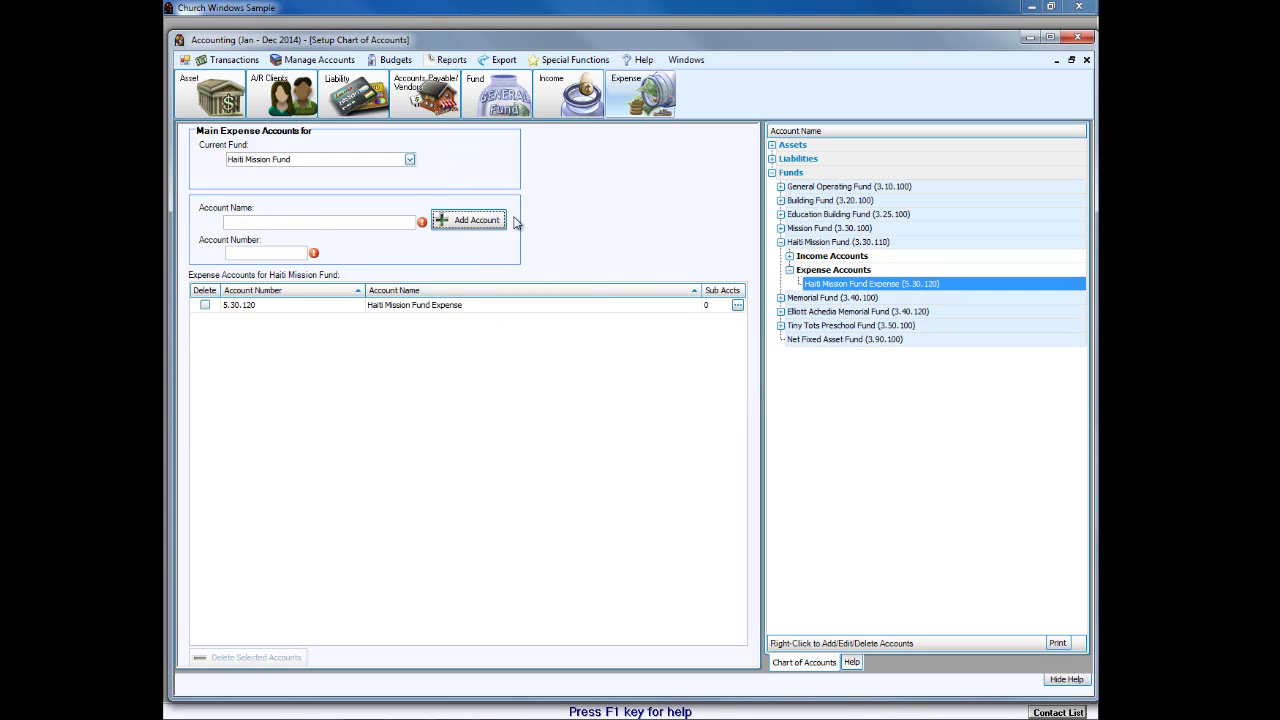
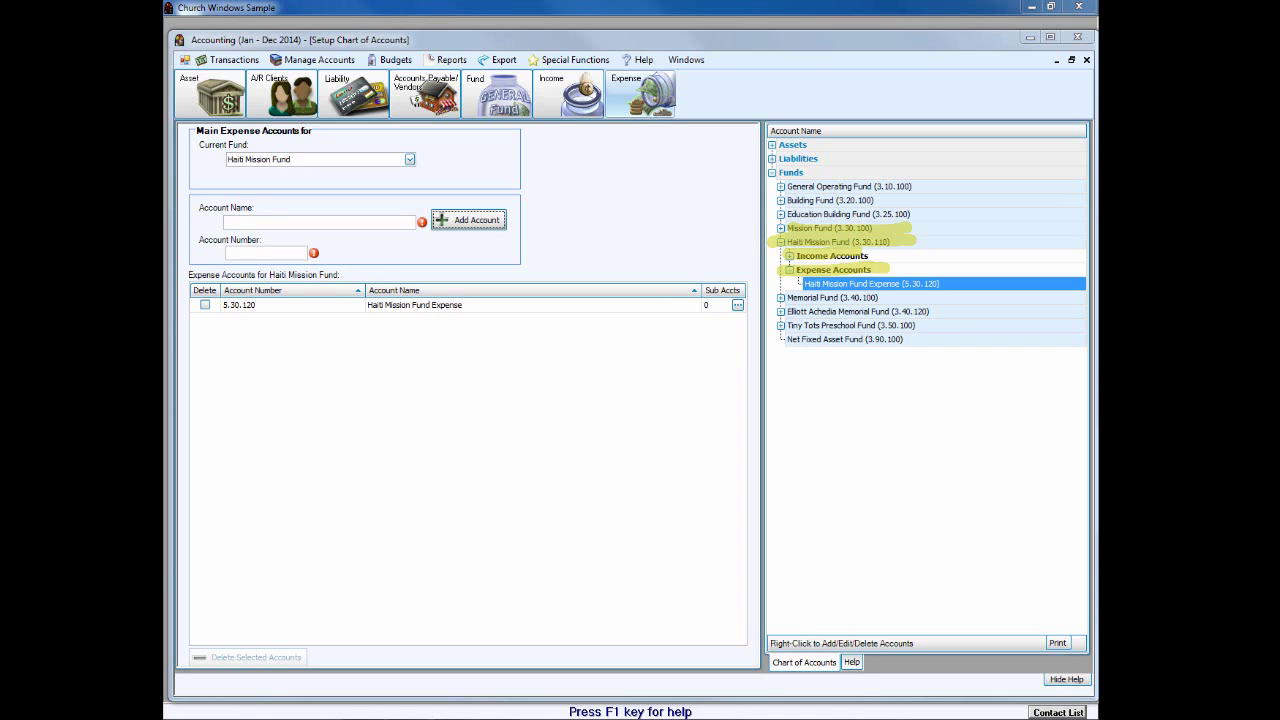
# - Close the account setup, open the Chart of Accounts, and search "haiti" to select the Haiti Mission Fund Income account
pyautogui.click(1086, 59)
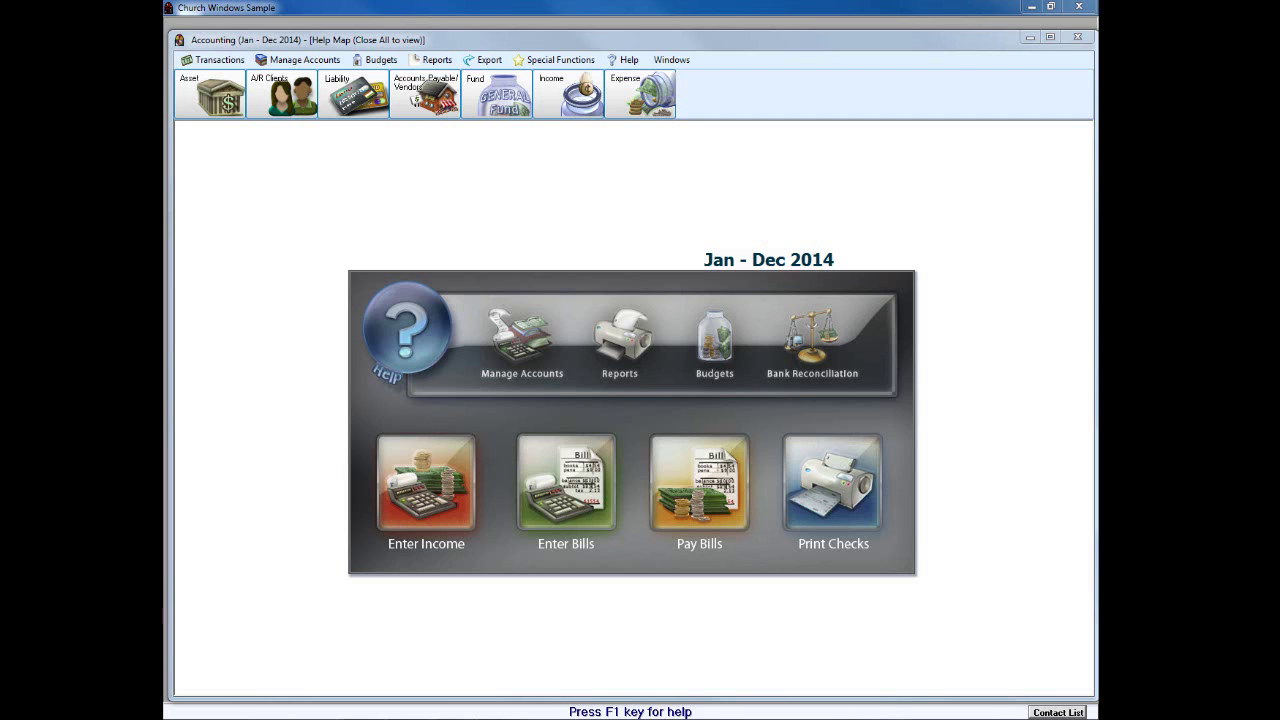
pyautogui.click(514, 338)
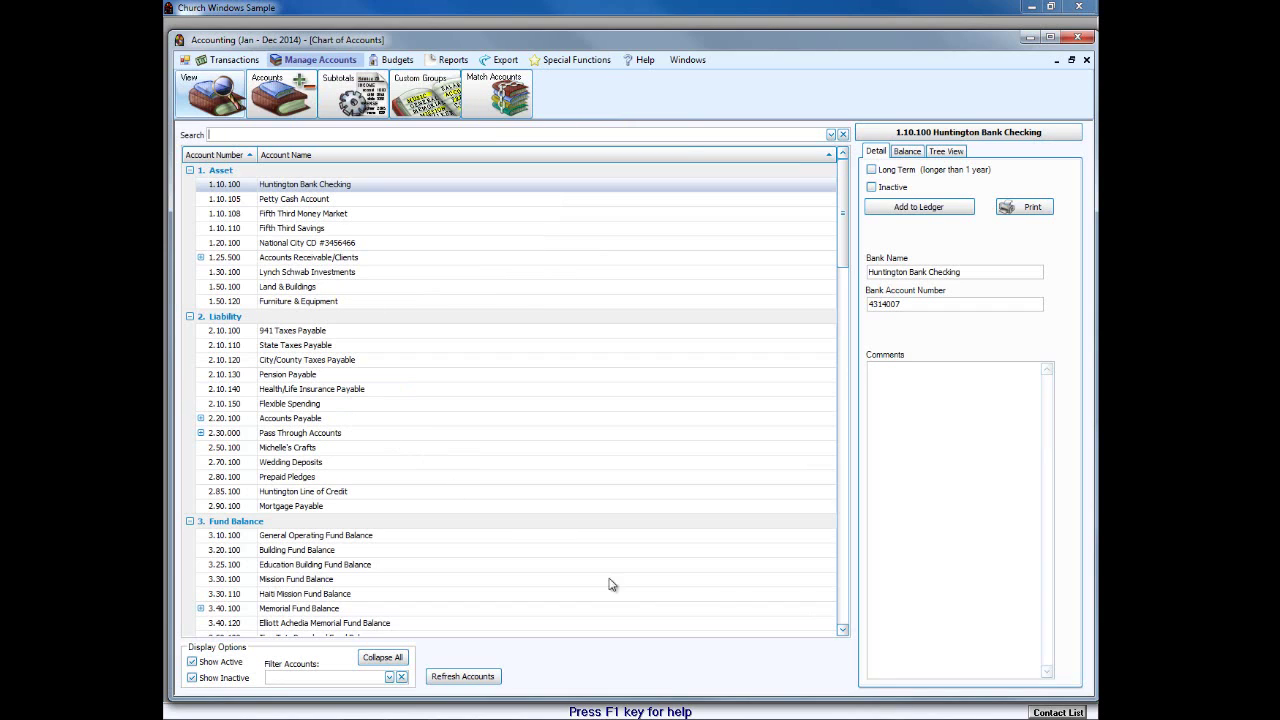
pyautogui.click(842, 630)
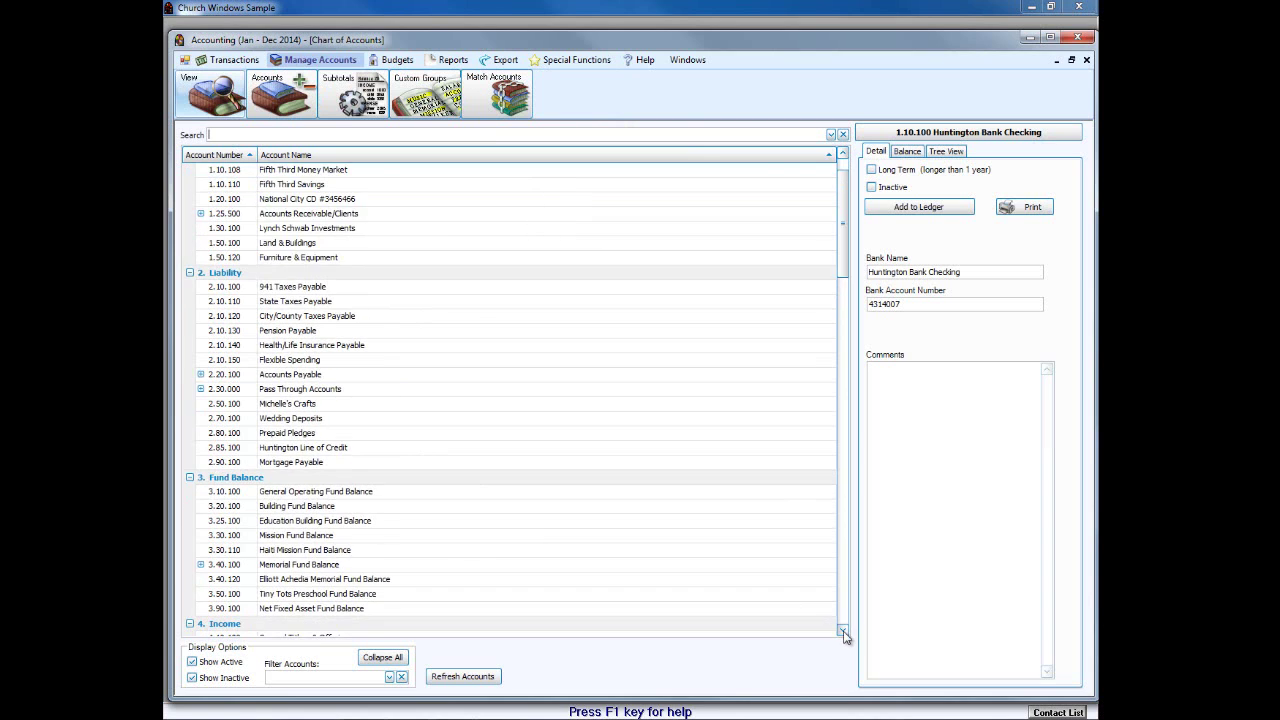
pyautogui.write('hait')
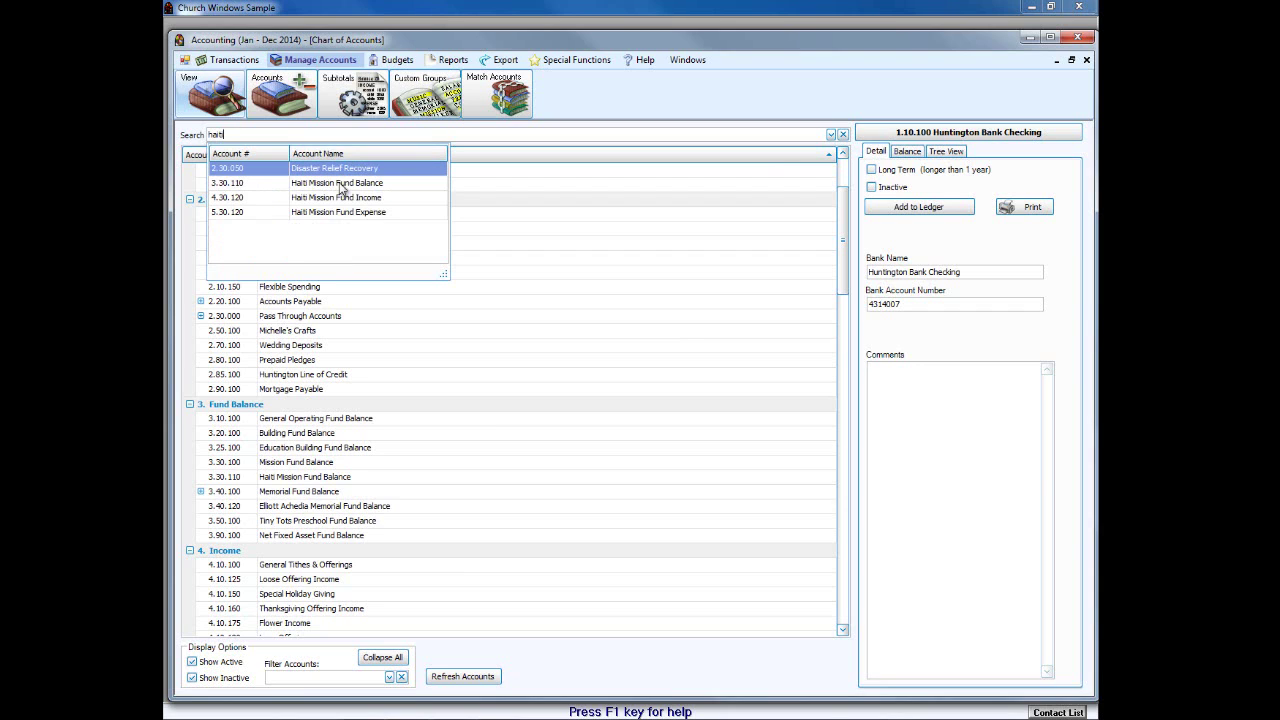
pyautogui.write('i')
pyautogui.click(340, 198)
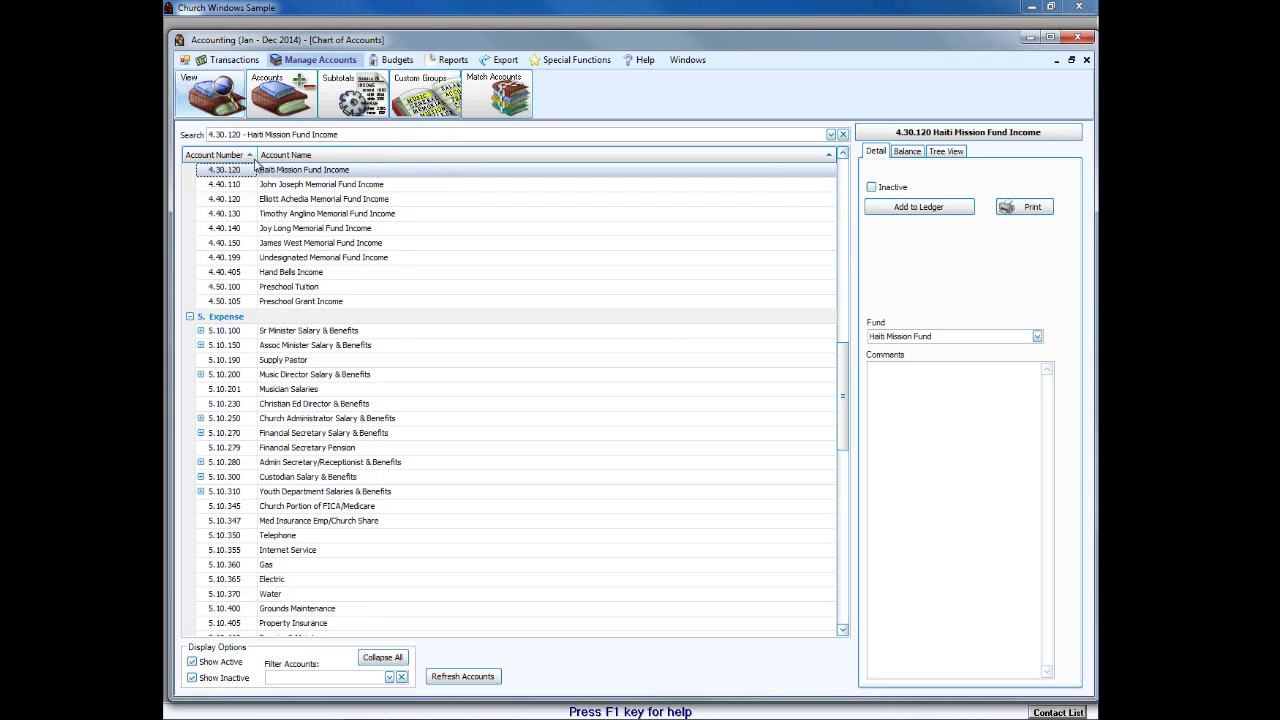
# - View the Haiti Mission Fund Income account in the fund tree, open it for editing, and cancel without changes
pyautogui.click(950, 152)
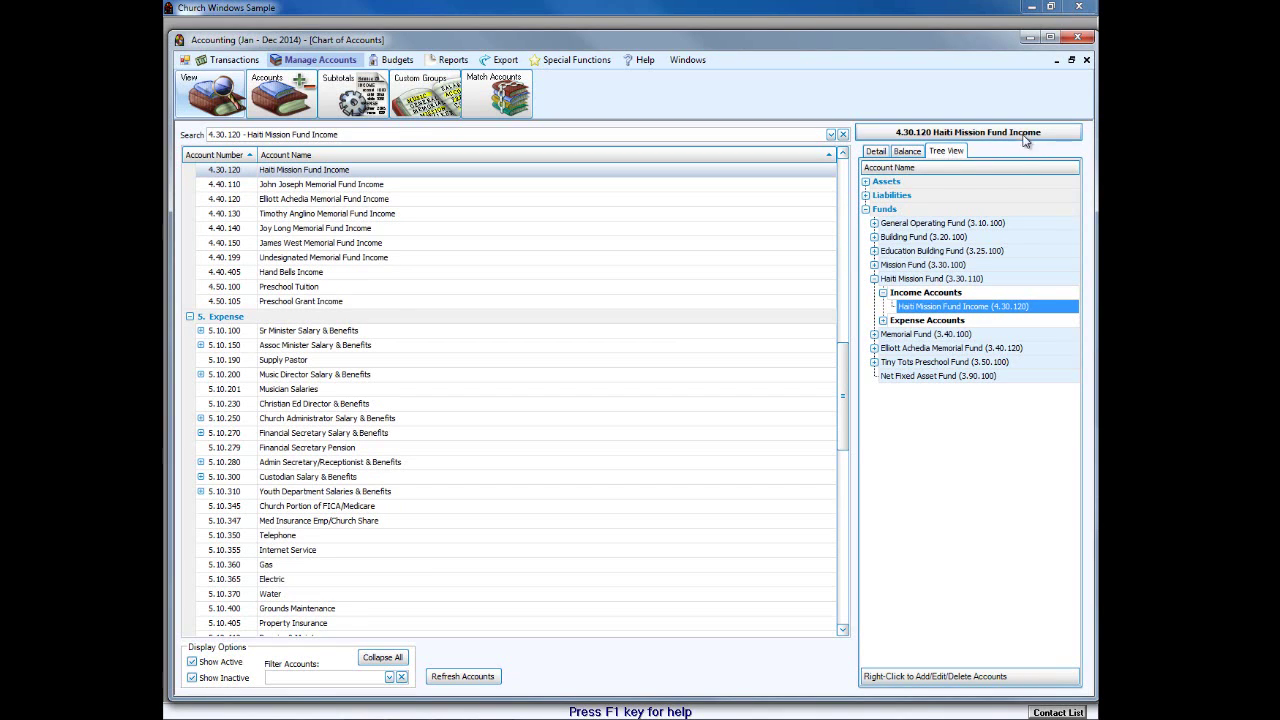
pyautogui.rightClick(939, 311)
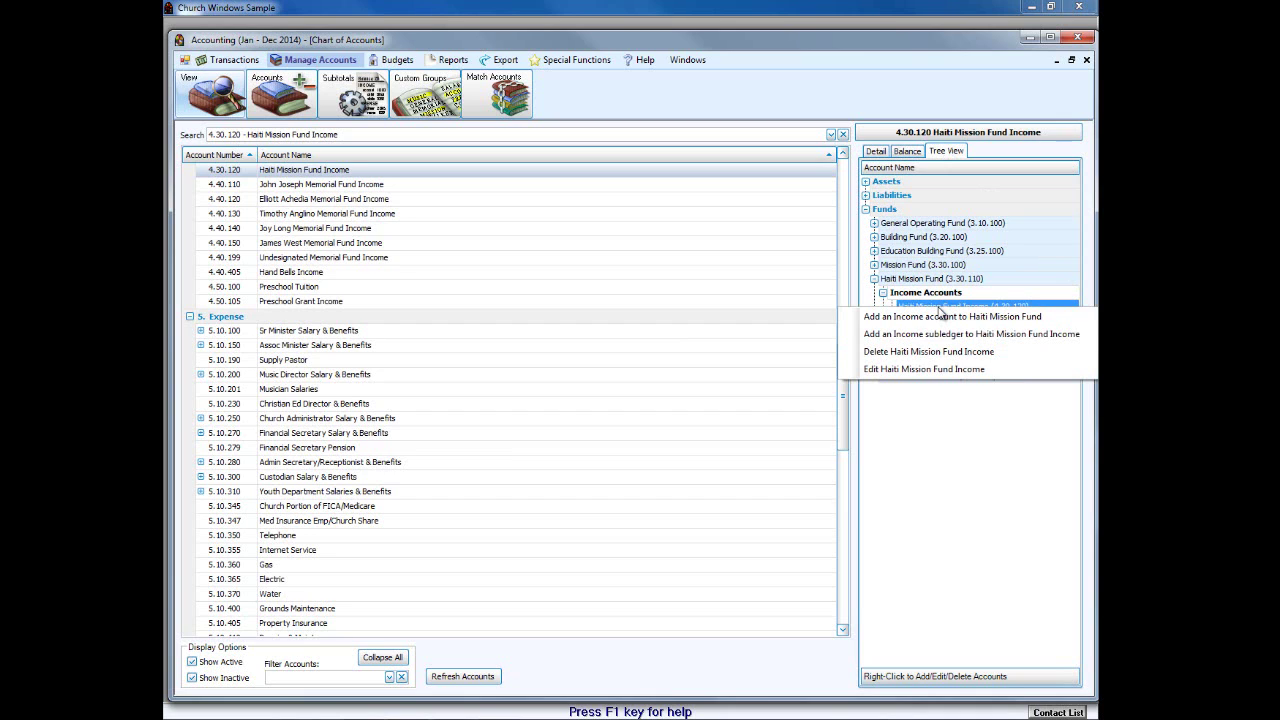
pyautogui.click(882, 367)
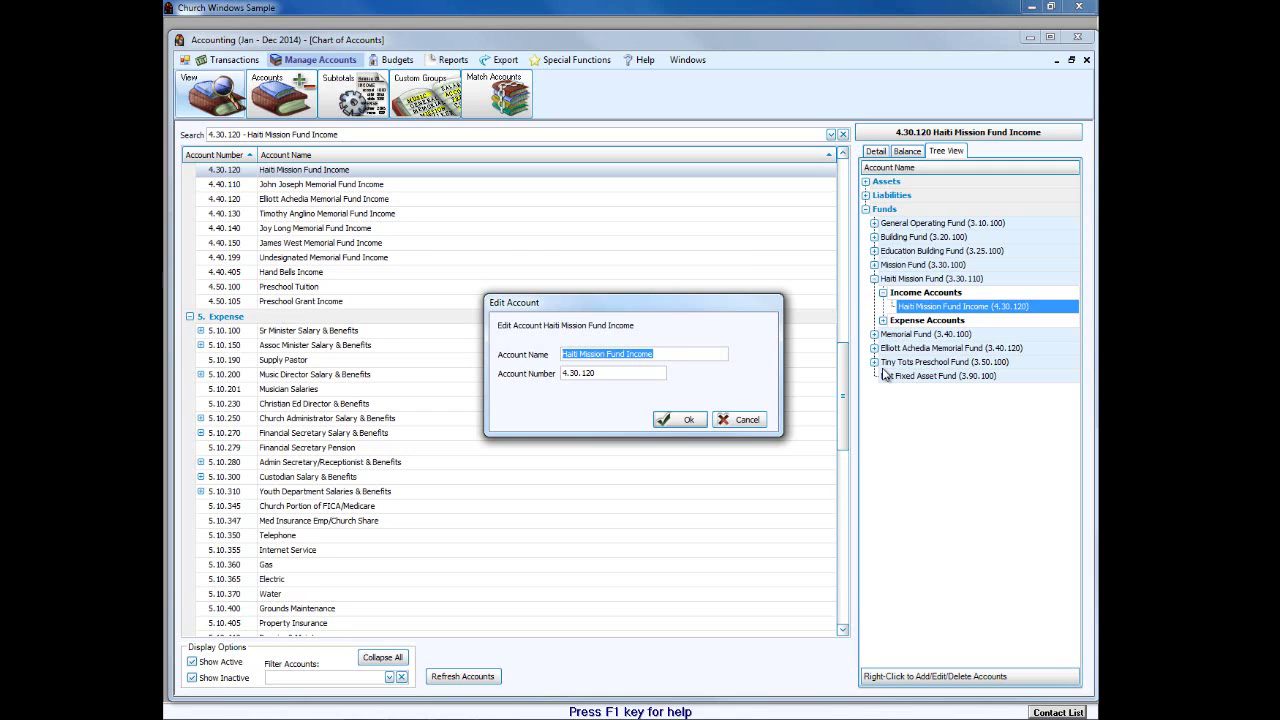
pyautogui.click(746, 421)
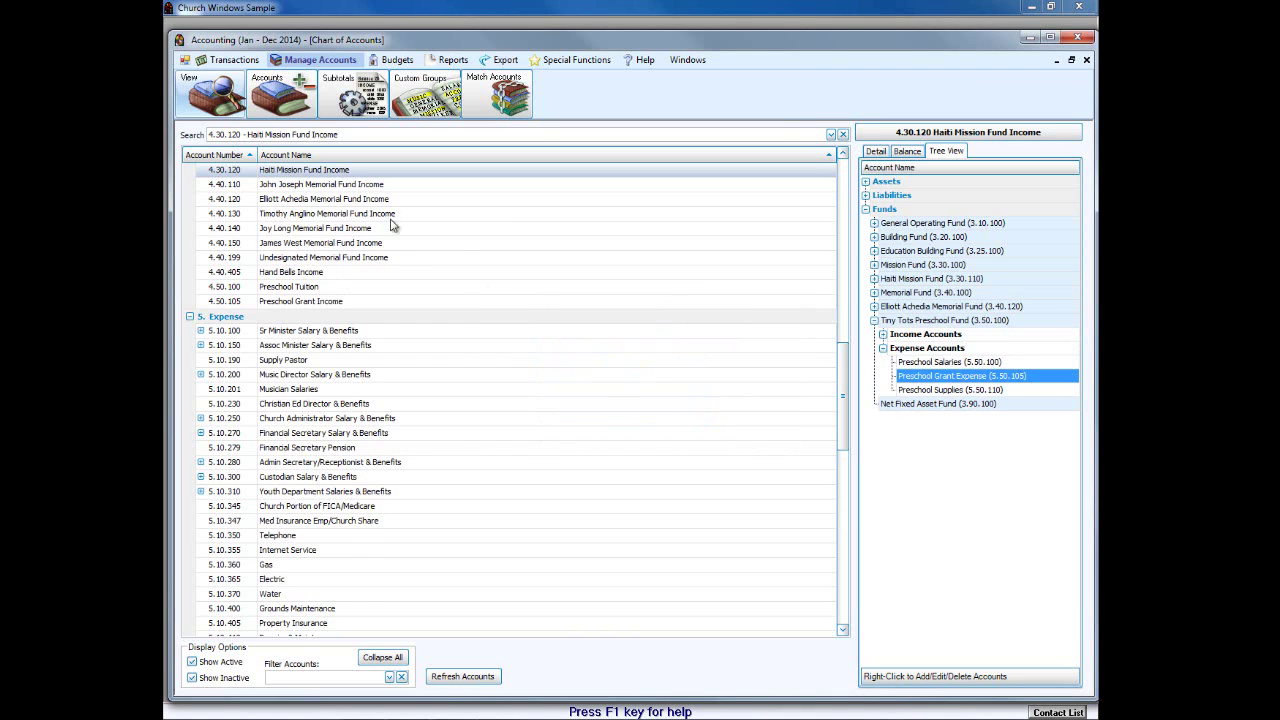
pyautogui.scroll(10, 695, 275)
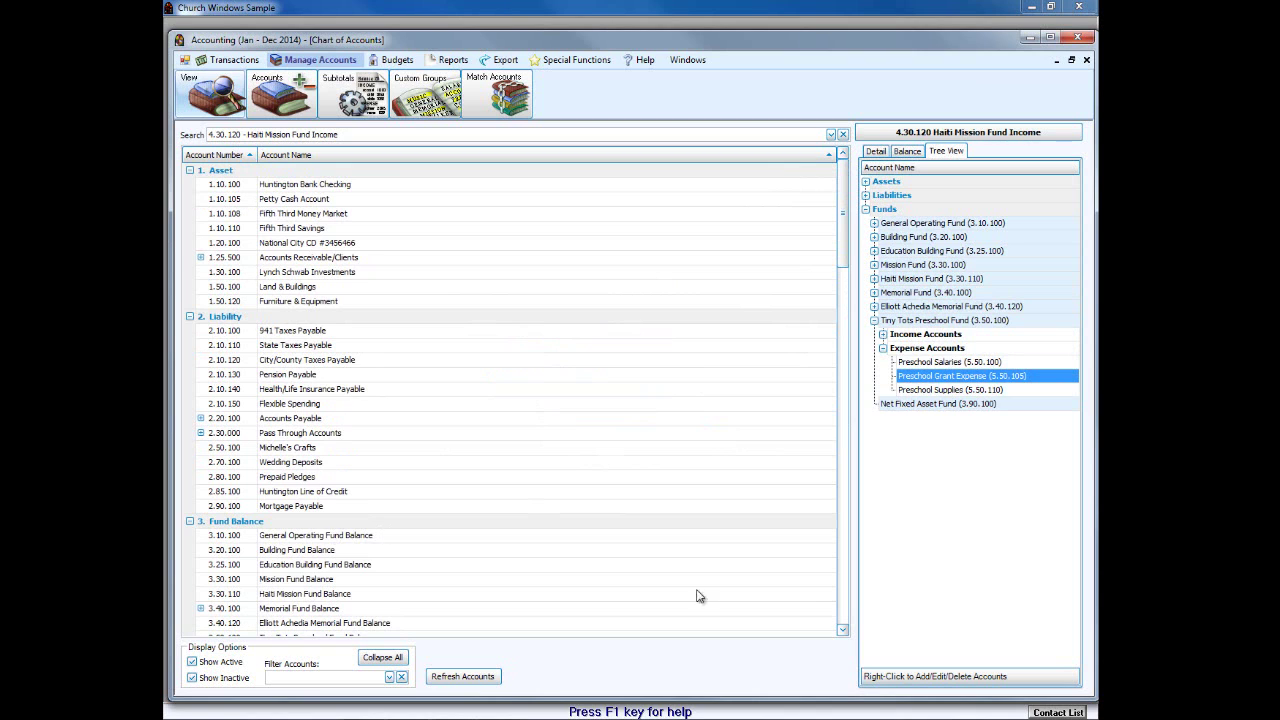
# - Select the Telephone expense account in the chart, open it for editing from the fund tree, and cancel without changes
pyautogui.click(844, 594)
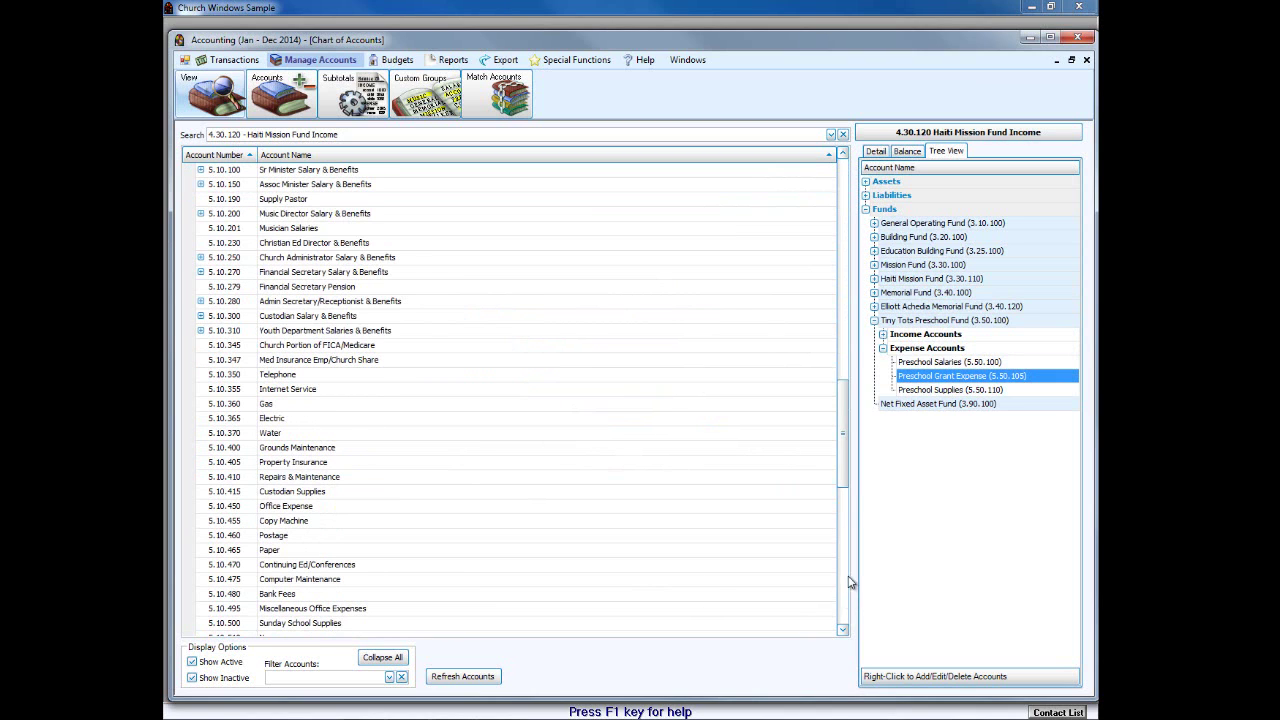
pyautogui.click(301, 405)
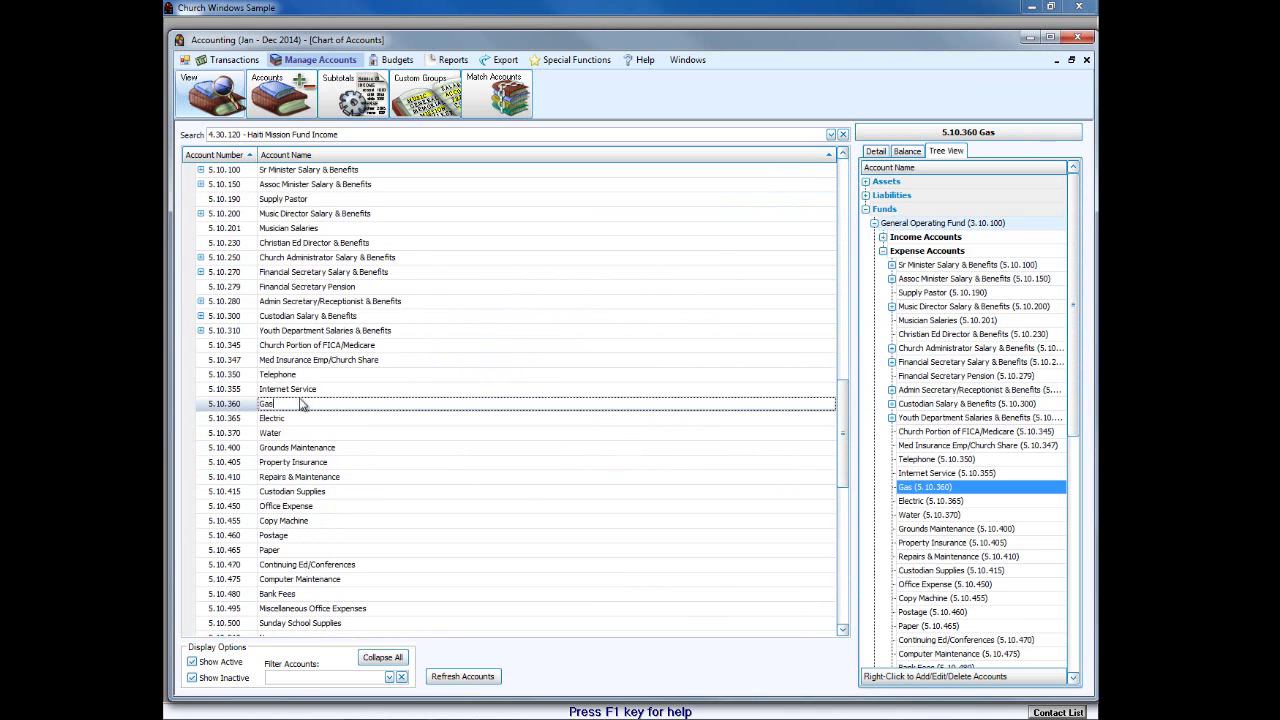
pyautogui.click(298, 375)
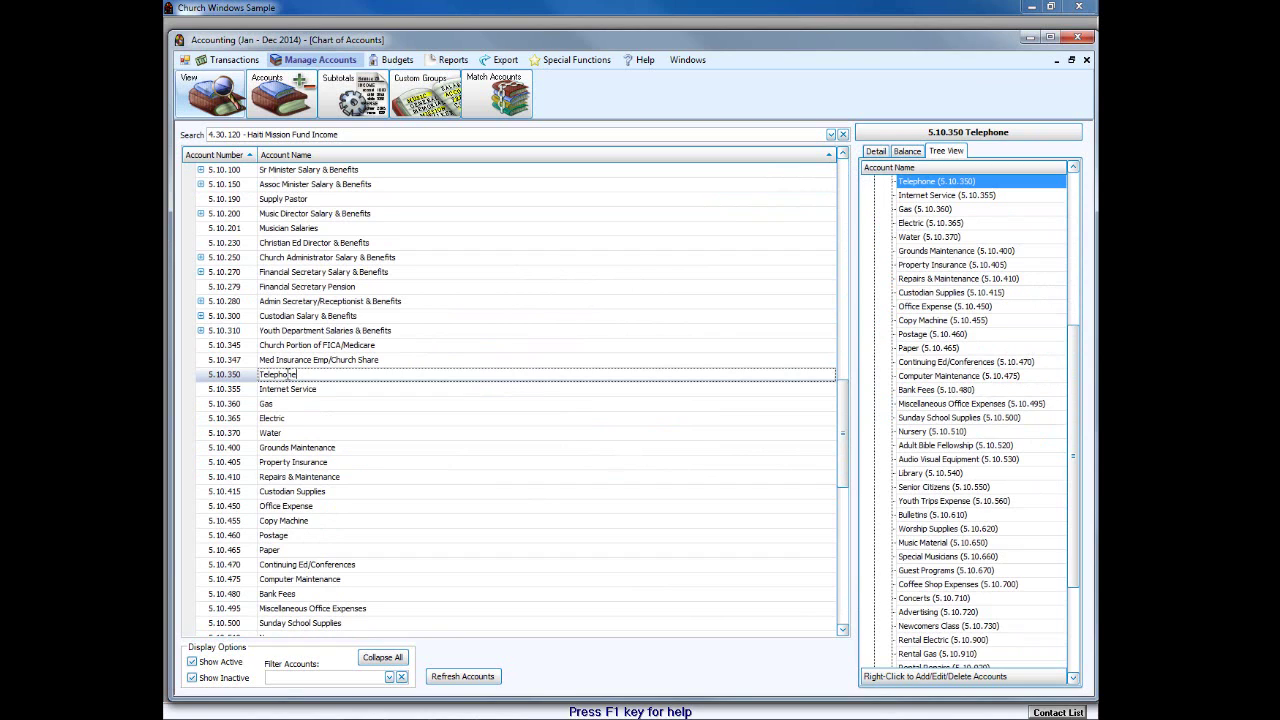
pyautogui.rightClick(925, 185)
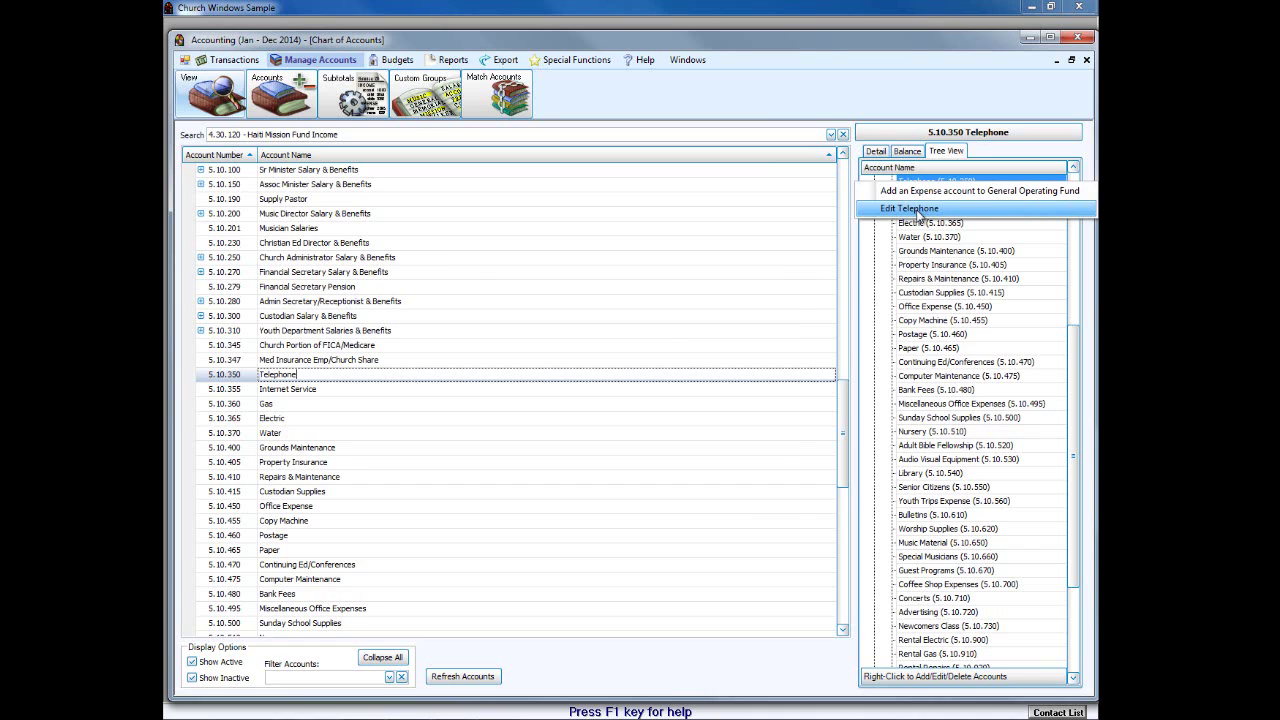
pyautogui.click(918, 209)
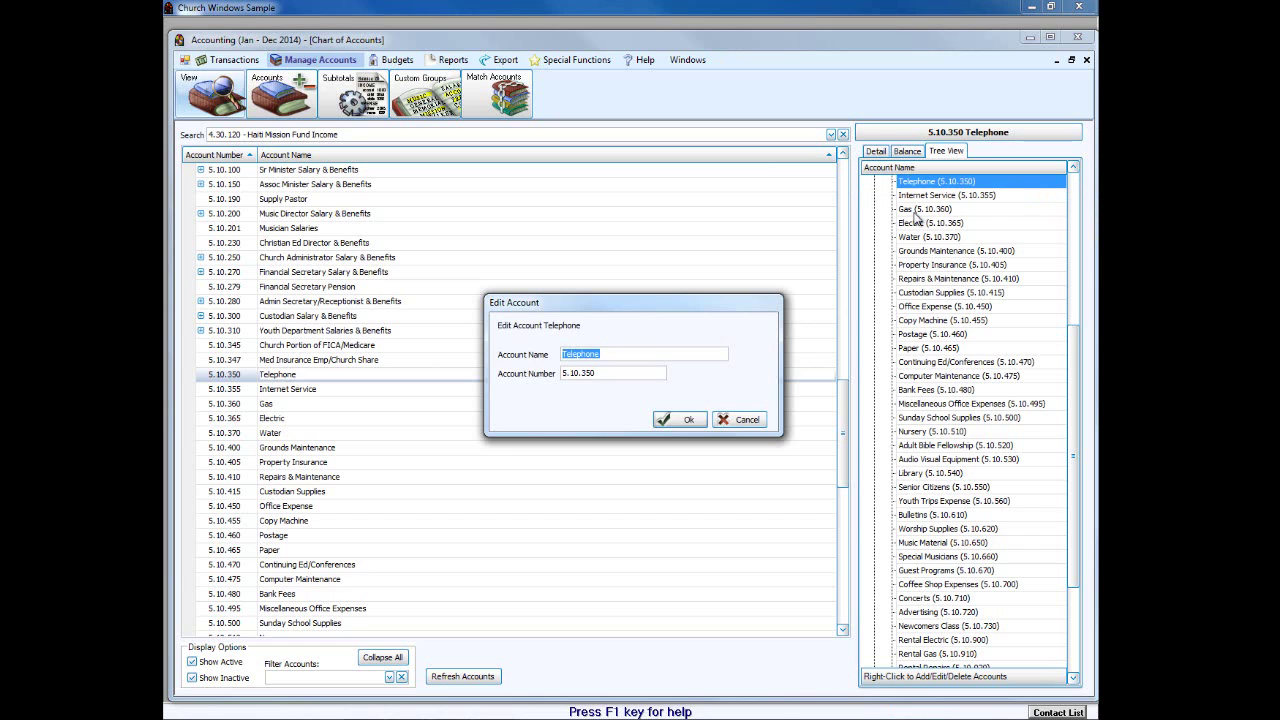
pyautogui.click(755, 420)
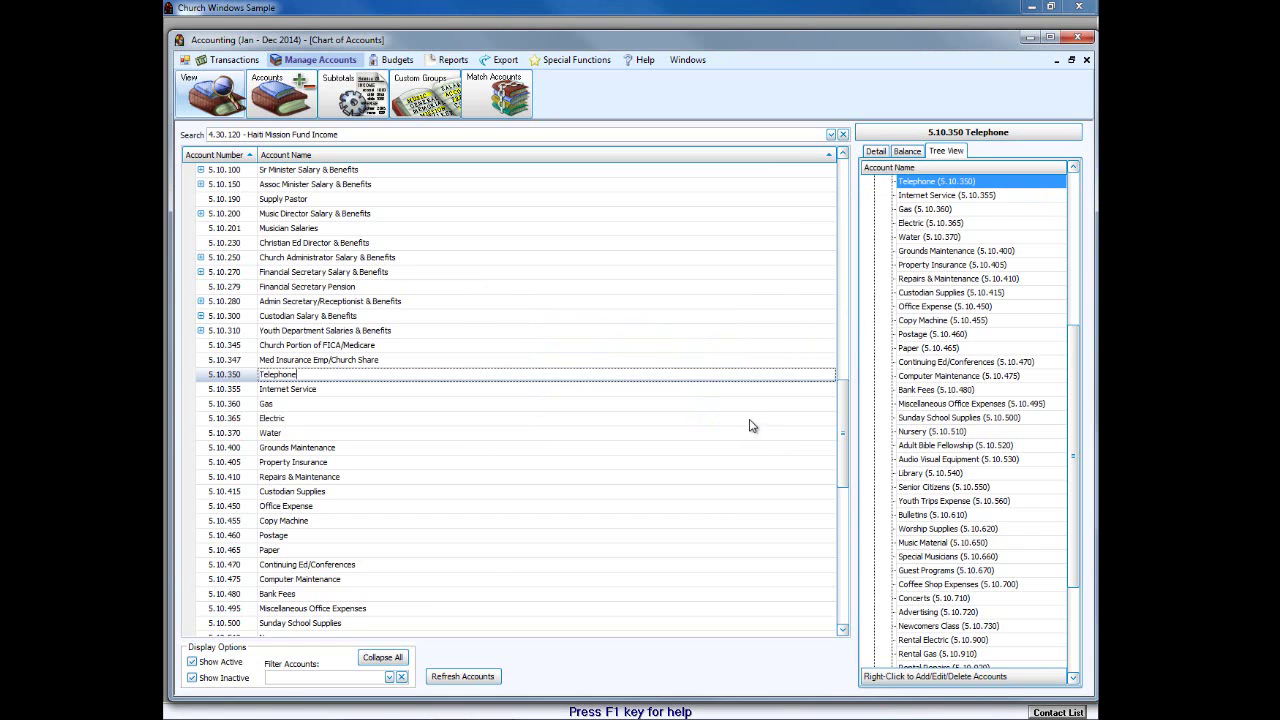
# - Select the Building Fund Balance account, open the Building Fund for editing, and cancel without changes
pyautogui.click(845, 183)
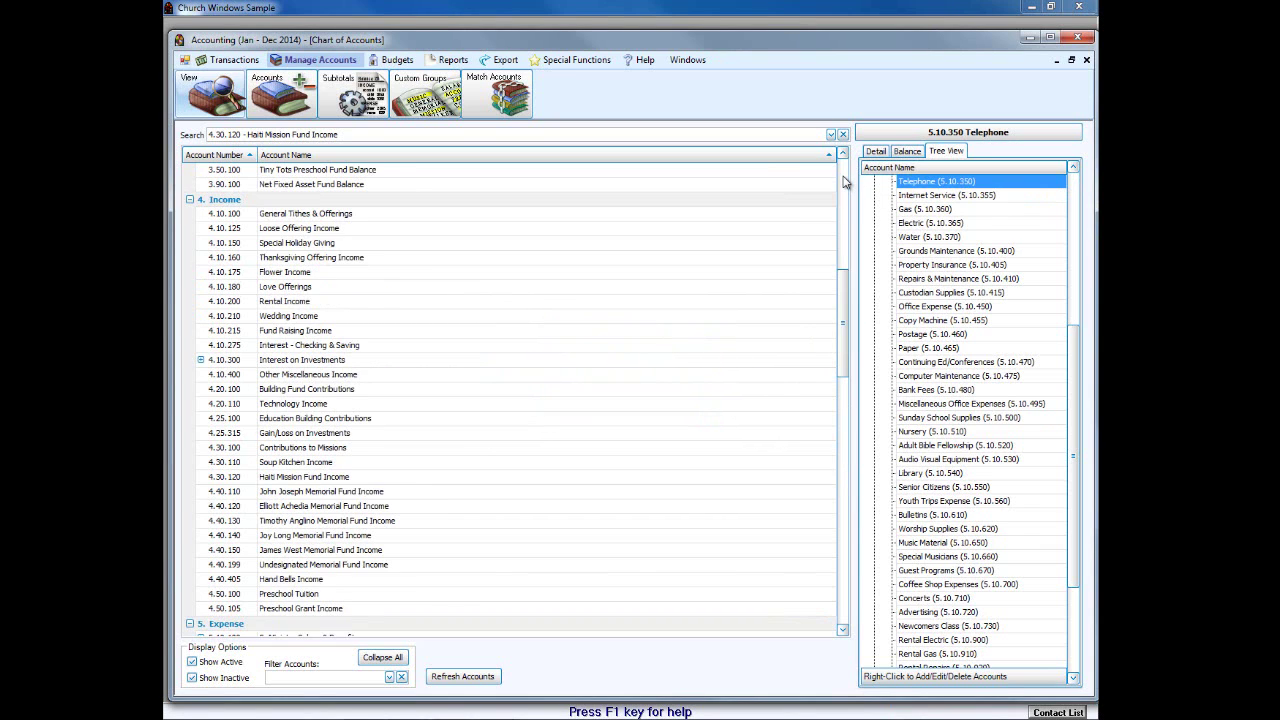
pyautogui.click(275, 537)
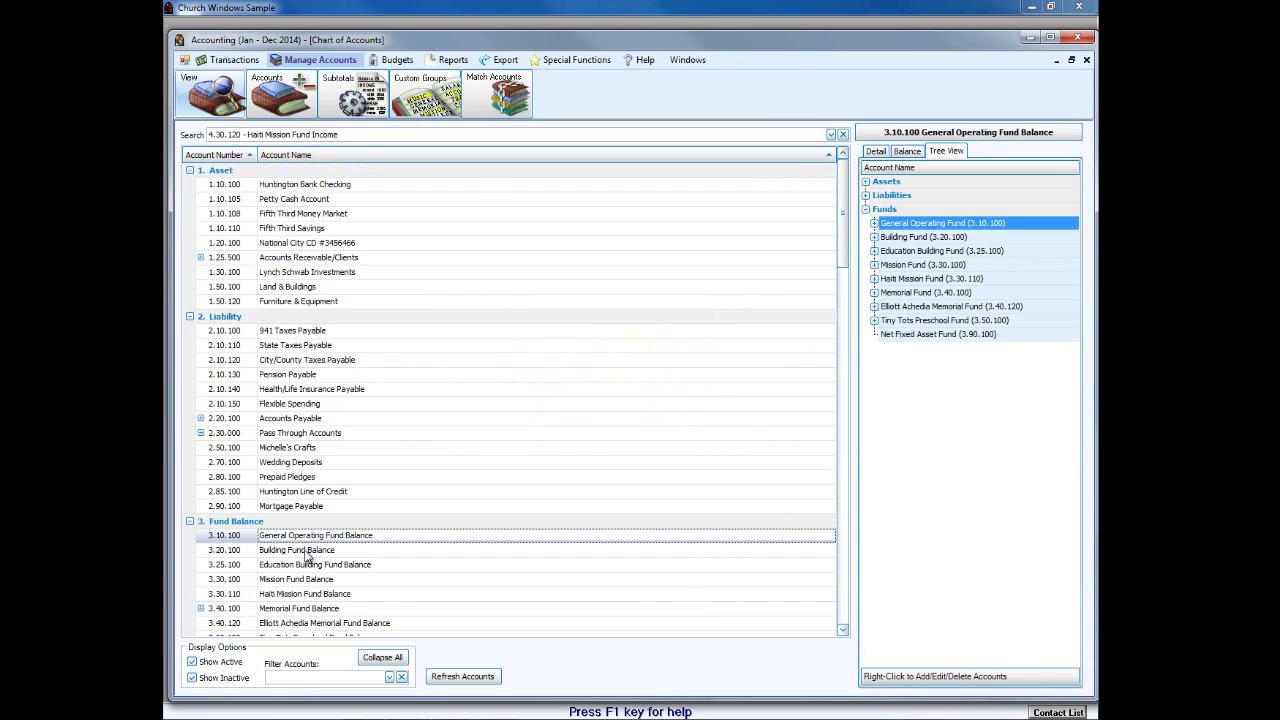
pyautogui.click(307, 552)
pyautogui.rightClick(928, 238)
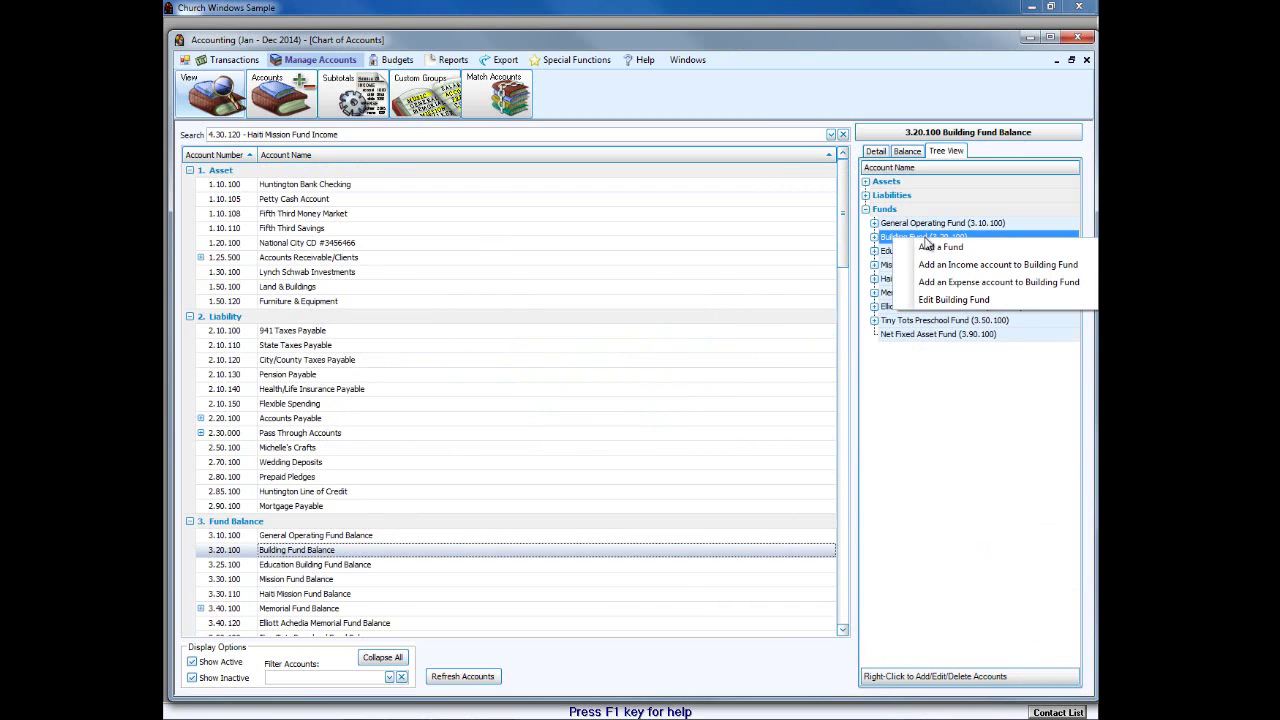
pyautogui.click(945, 299)
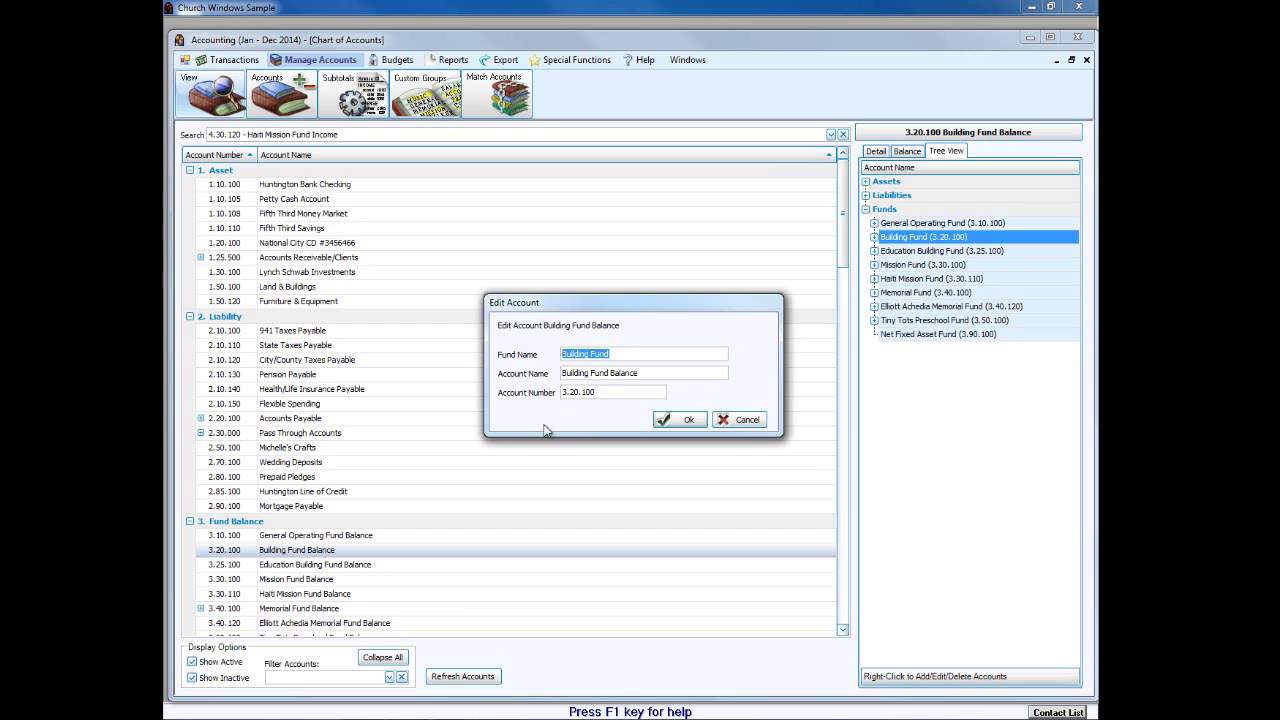
pyautogui.click(738, 422)
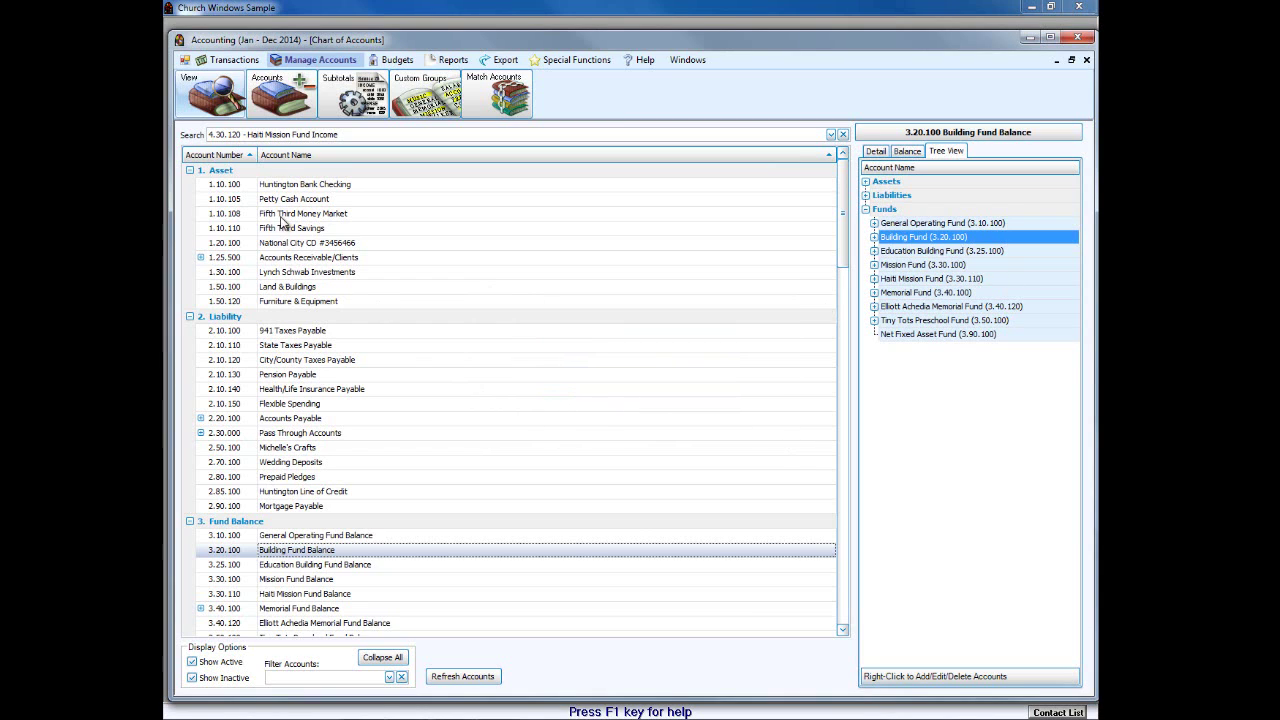
# - Select the expense account Med Insurance Emp/Church Share and open it for editing from the fund tree
pyautogui.click(845, 602)
pyautogui.click(845, 602)
pyautogui.click(300, 330)
pyautogui.click(293, 373)
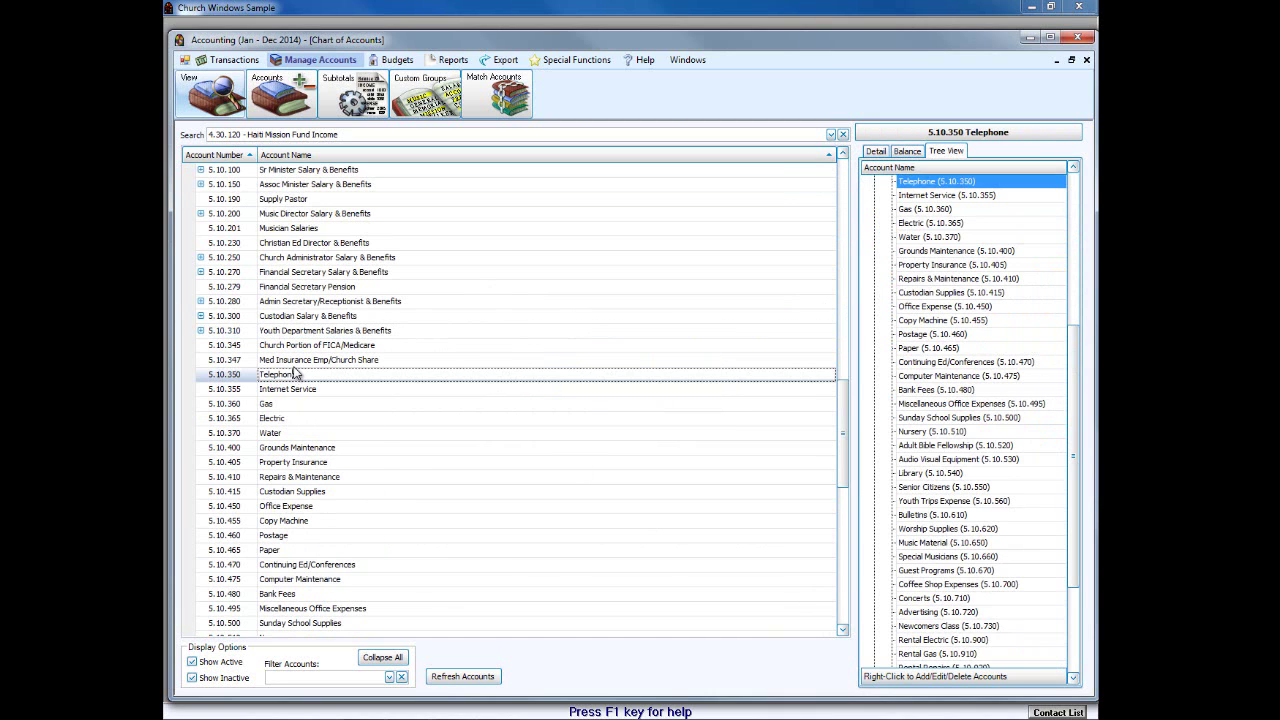
pyautogui.click(294, 360)
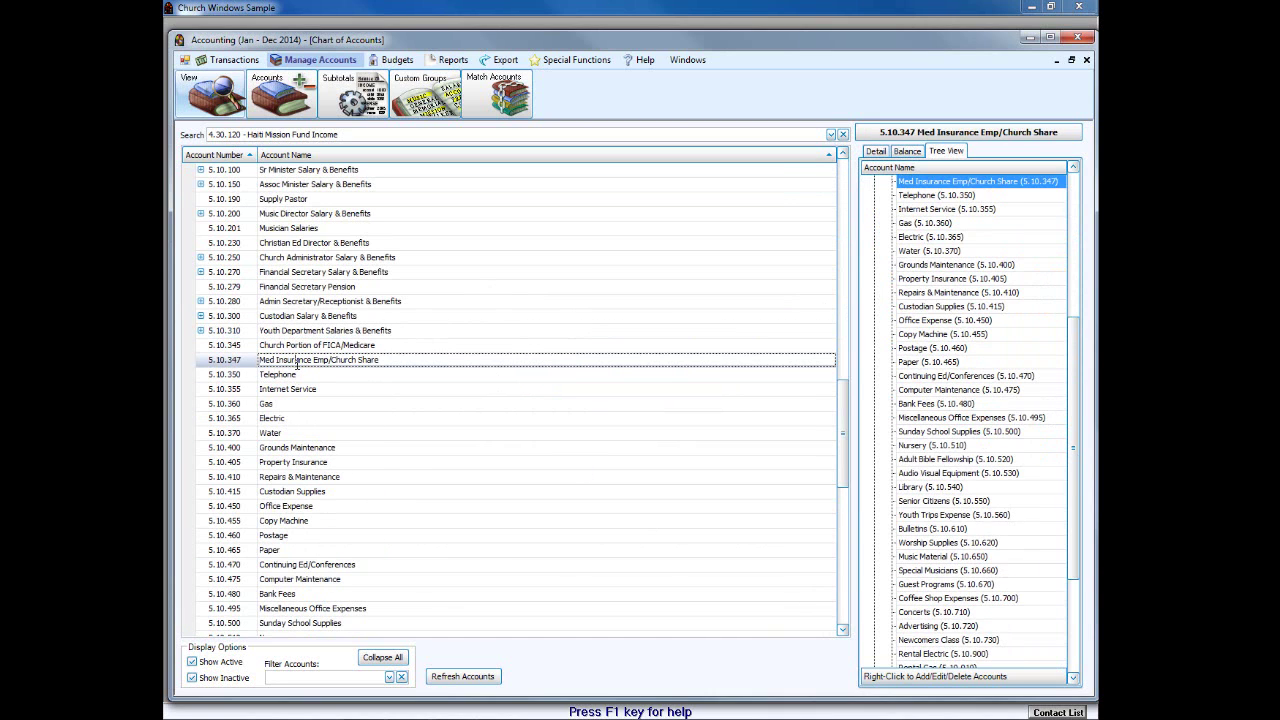
pyautogui.rightClick(922, 188)
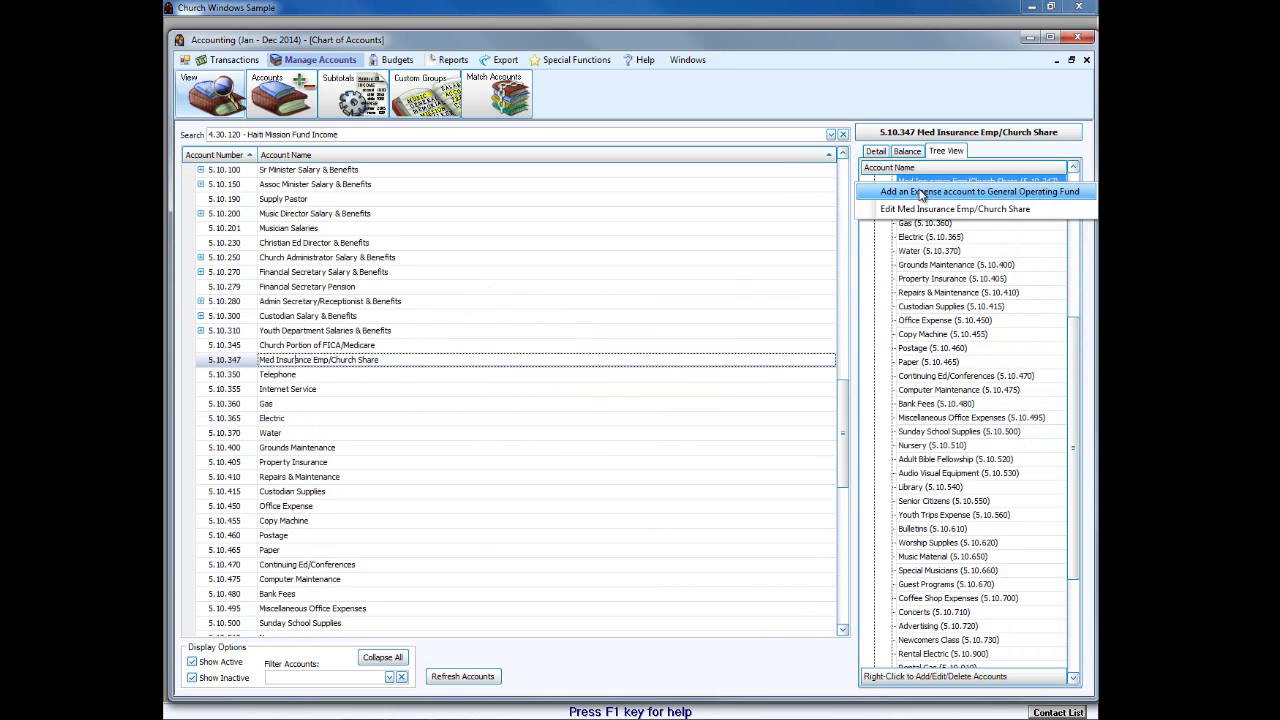
pyautogui.click(921, 208)
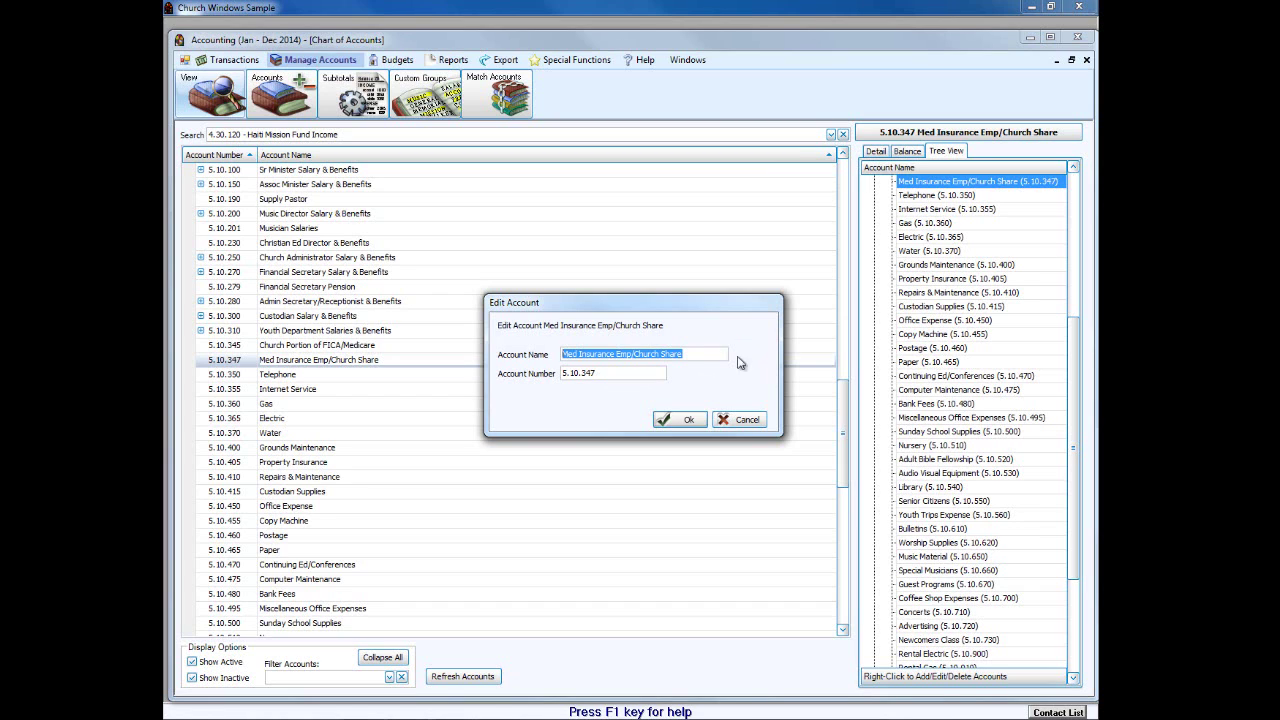
# - Try to change the Med Insurance Emp/Church Share account number to 5.10.350
pyautogui.click(608, 372)
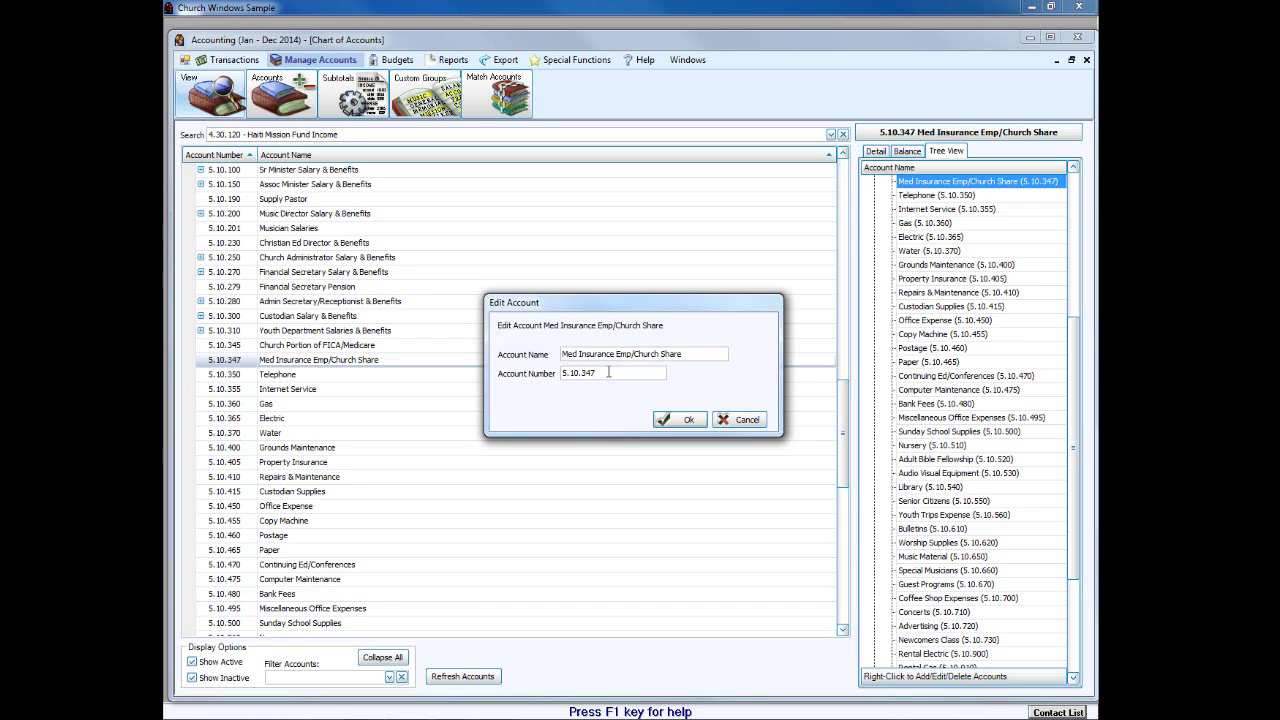
pyautogui.hotkey('shift', 'Left')
pyautogui.hotkey('shift', 'Left')
pyautogui.write('50')
pyautogui.click(681, 422)
pyautogui.moveTo(674, 375)
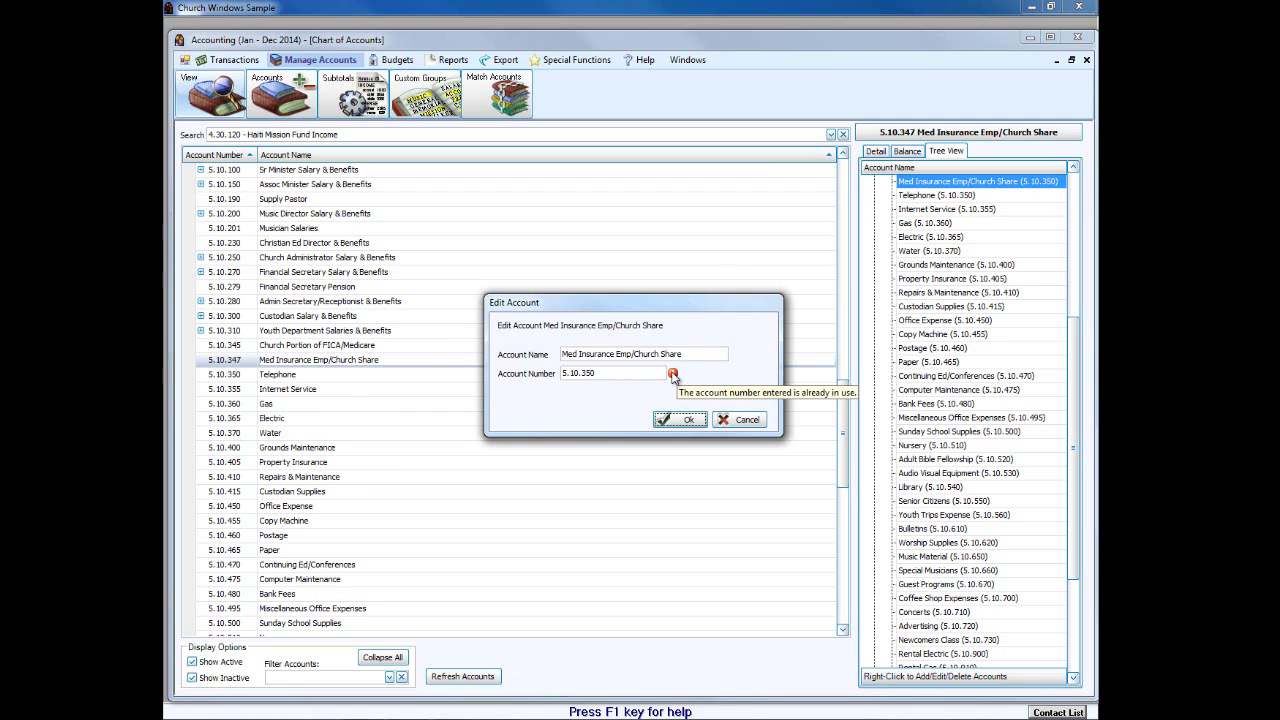
# - Set the Med Insurance Emp/Church Share account number to 5.10.348 and save the account
pyautogui.click(631, 372)
pyautogui.press('BackSpace')
pyautogui.press('BackSpace')
pyautogui.write('48')
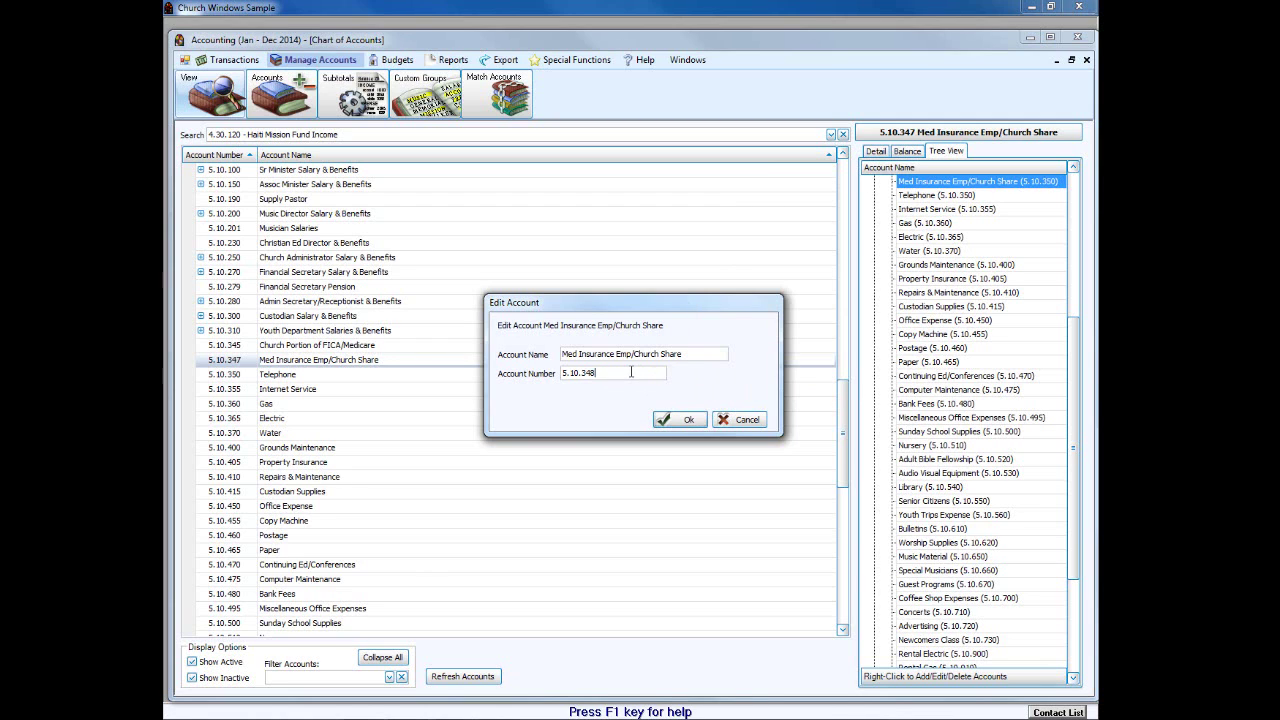
pyautogui.click(688, 420)
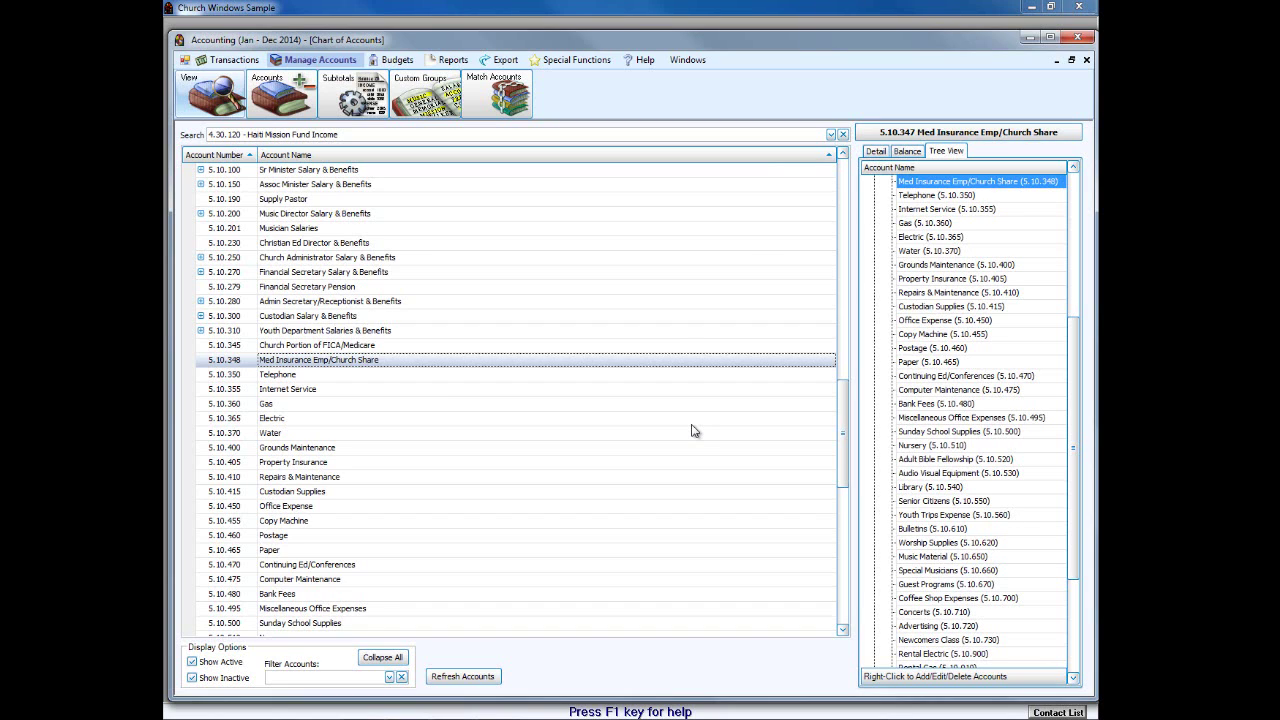
# - Close the Chart of Accounts and start the setup of a new accounting year
pyautogui.click(1087, 61)
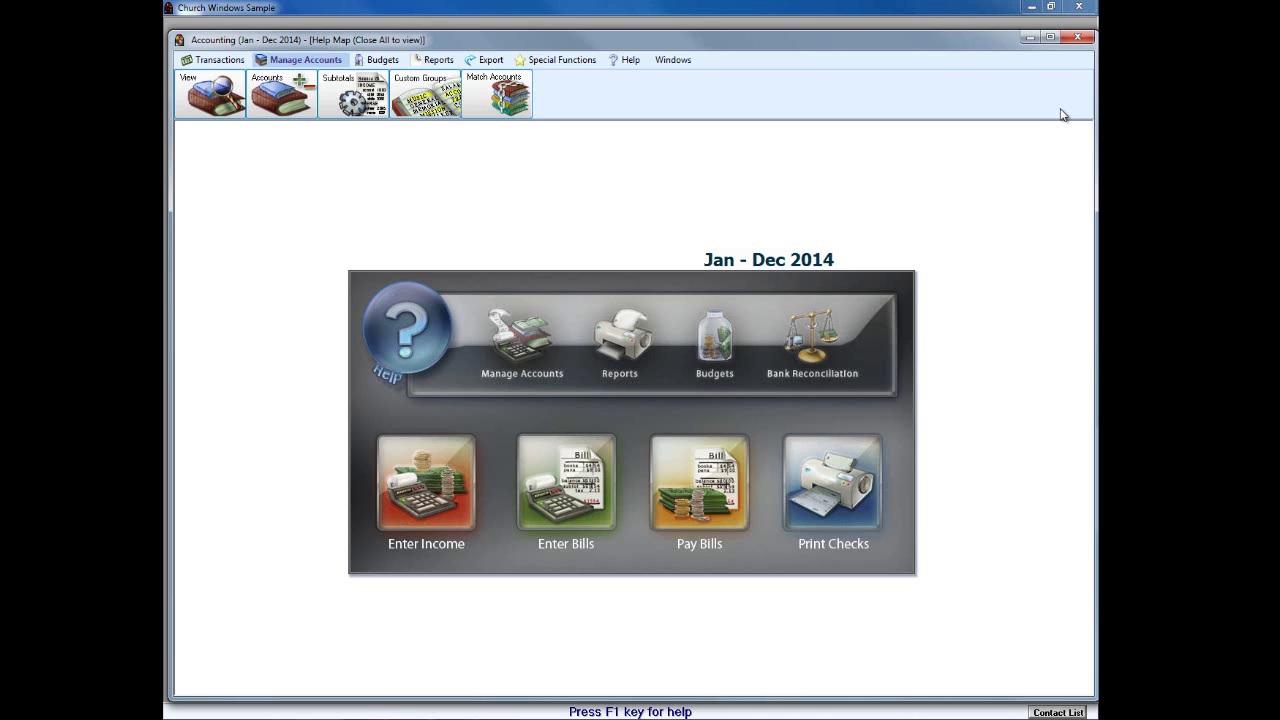
pyautogui.click(560, 62)
pyautogui.click(448, 99)
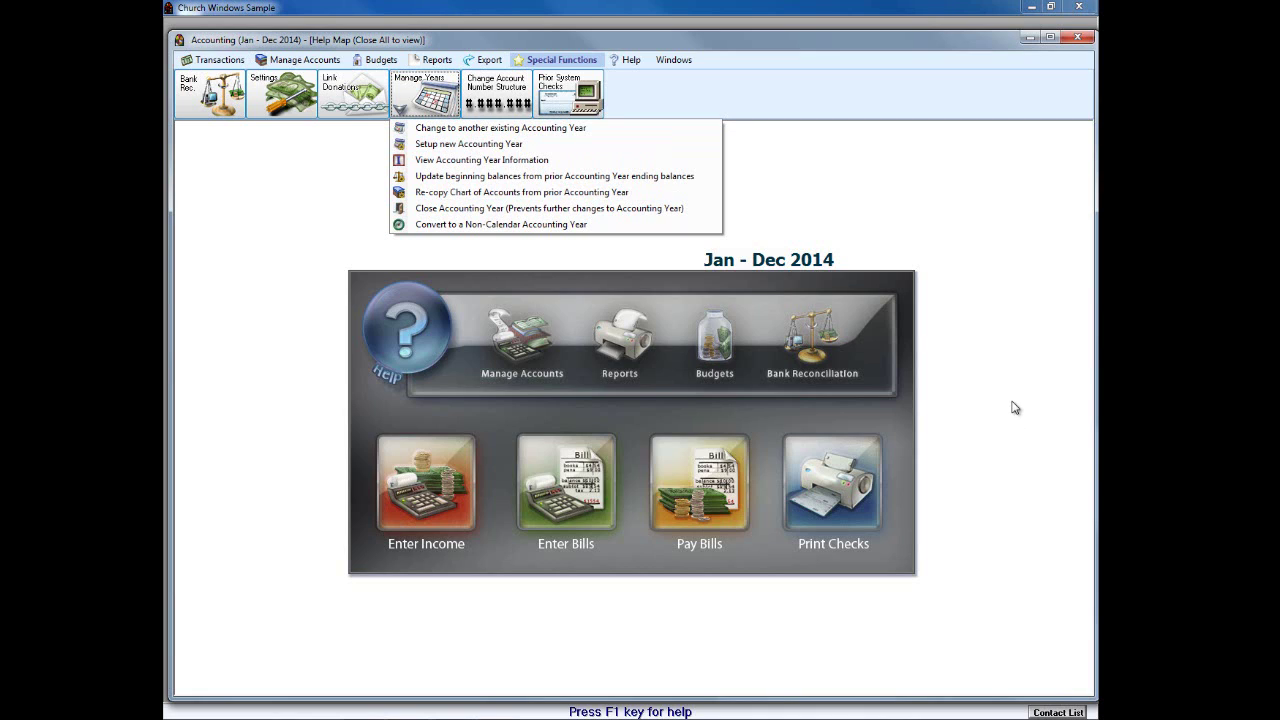
pyautogui.click(452, 147)
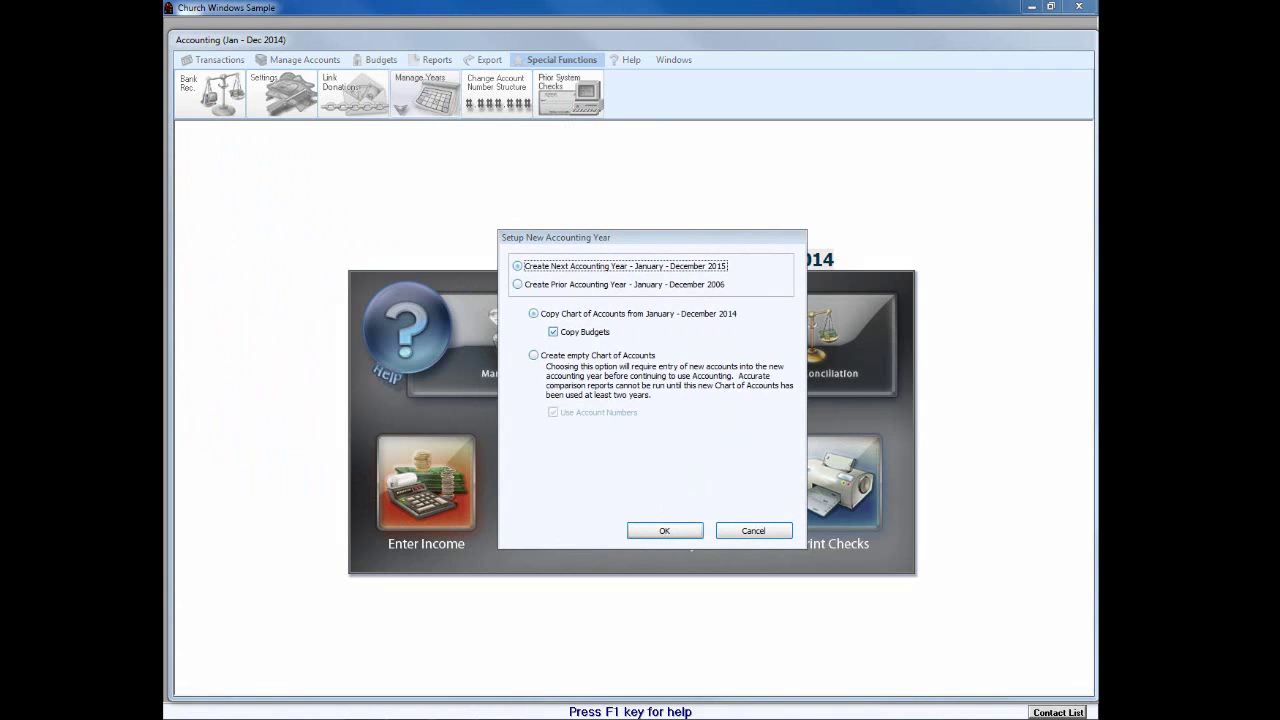
# - Create the January - December 2015 accounting year with an empty chart of accounts and the account number structure #.###.###
pyautogui.click(516, 265)
pyautogui.click(533, 356)
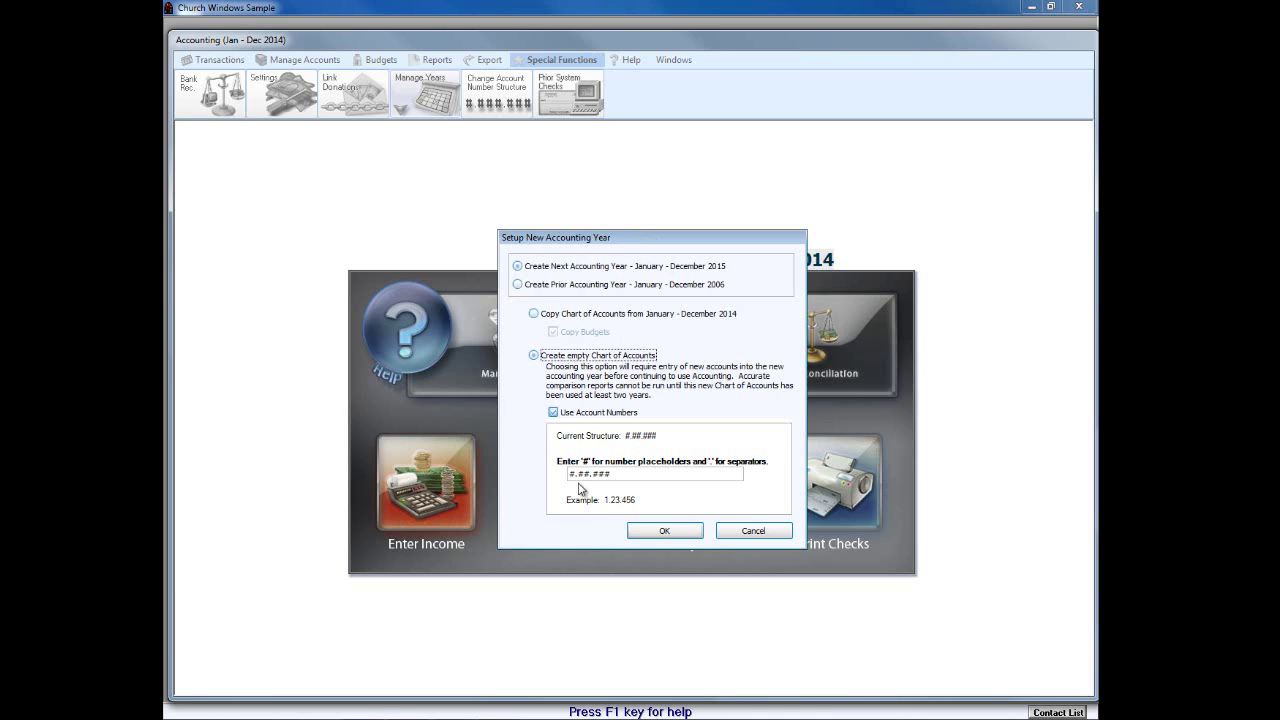
pyautogui.click(622, 476)
pyautogui.write('#')
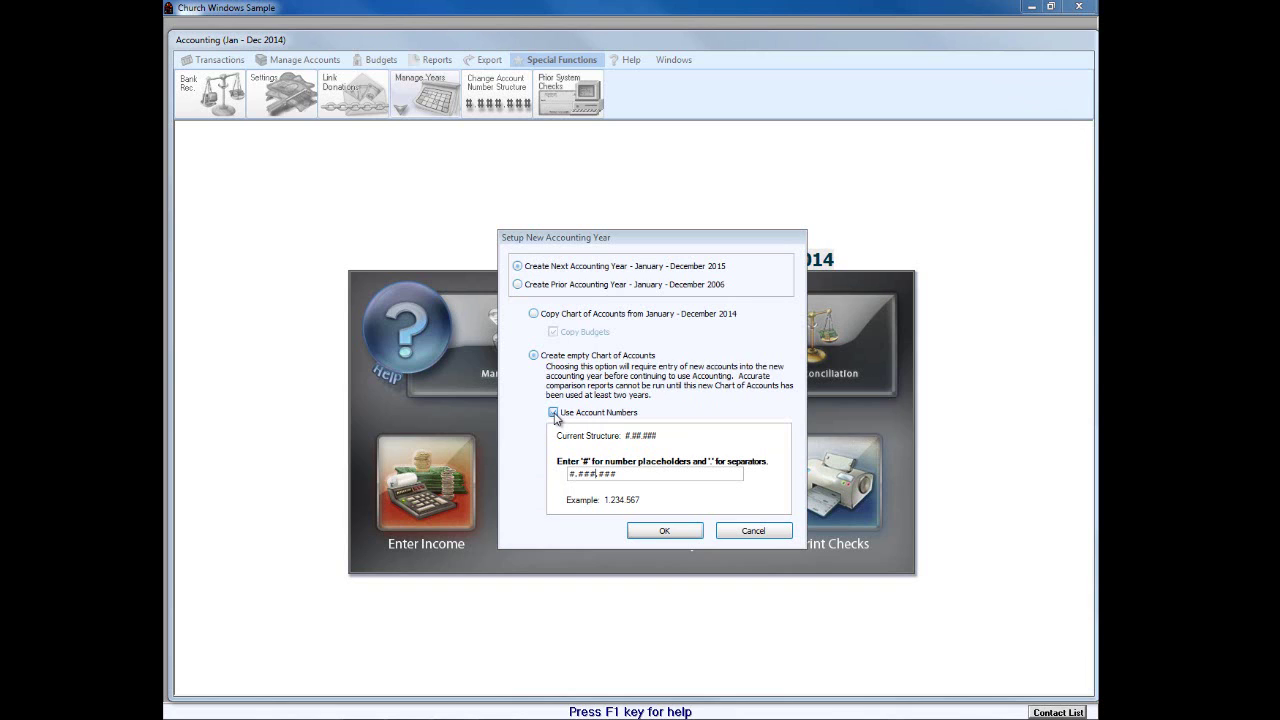
pyautogui.click(647, 531)
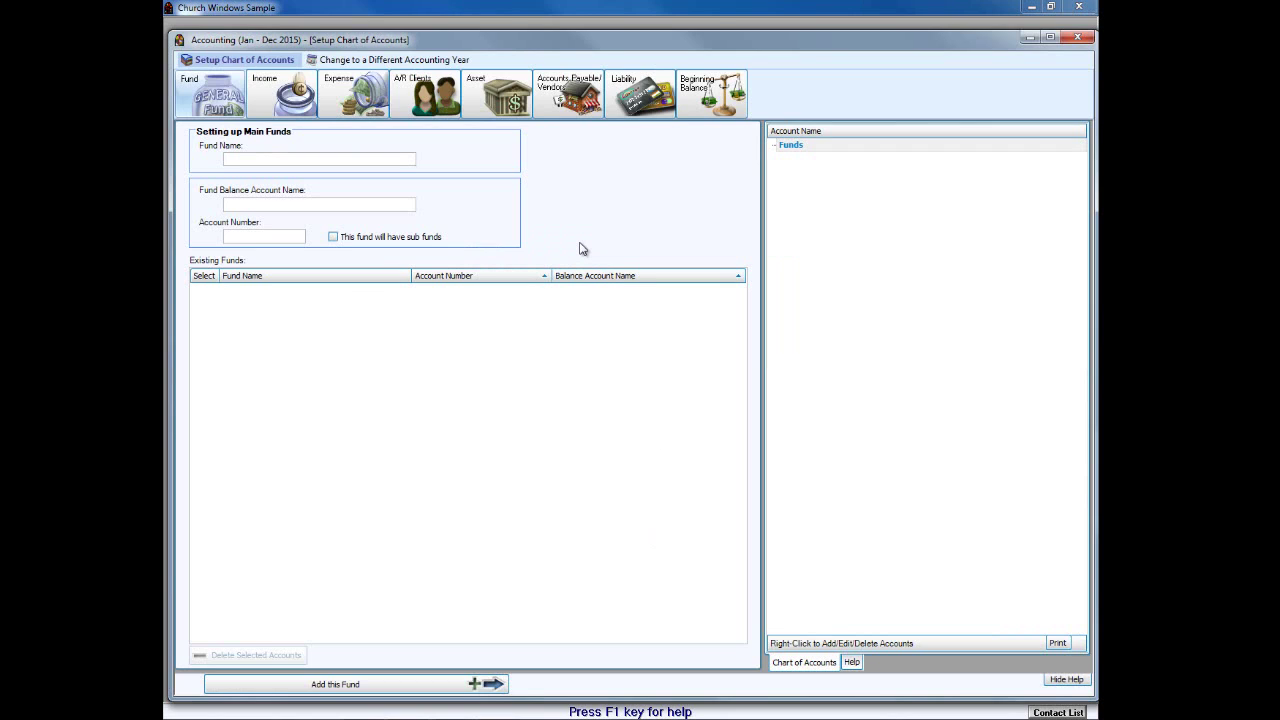
# - Close Accounting and reopen it from the Church Windows main screen
pyautogui.click(1075, 40)
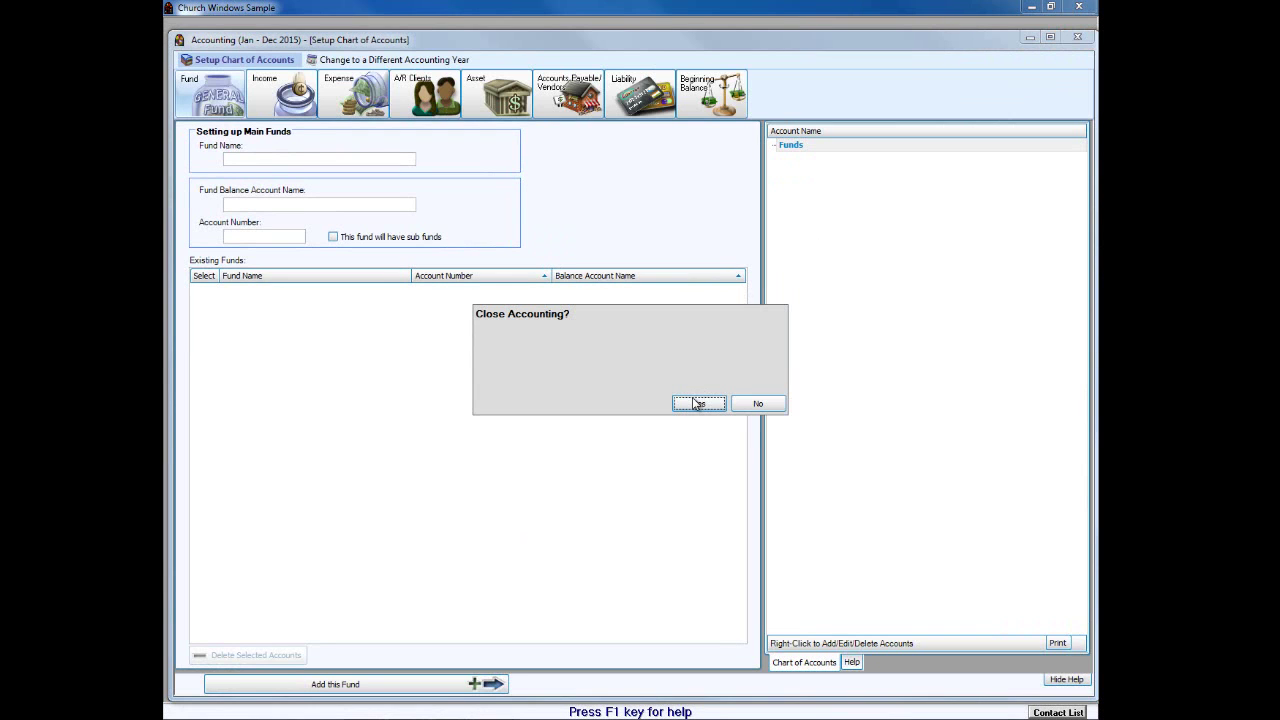
pyautogui.click(697, 404)
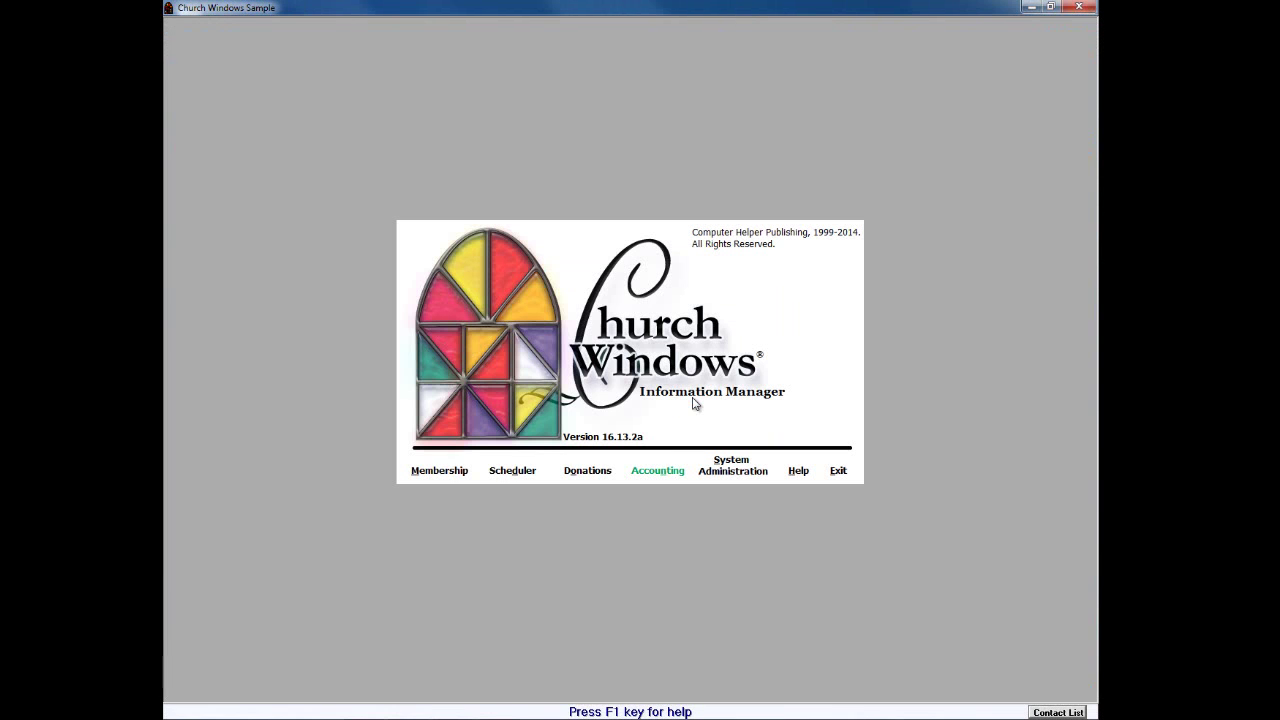
pyautogui.click(657, 471)
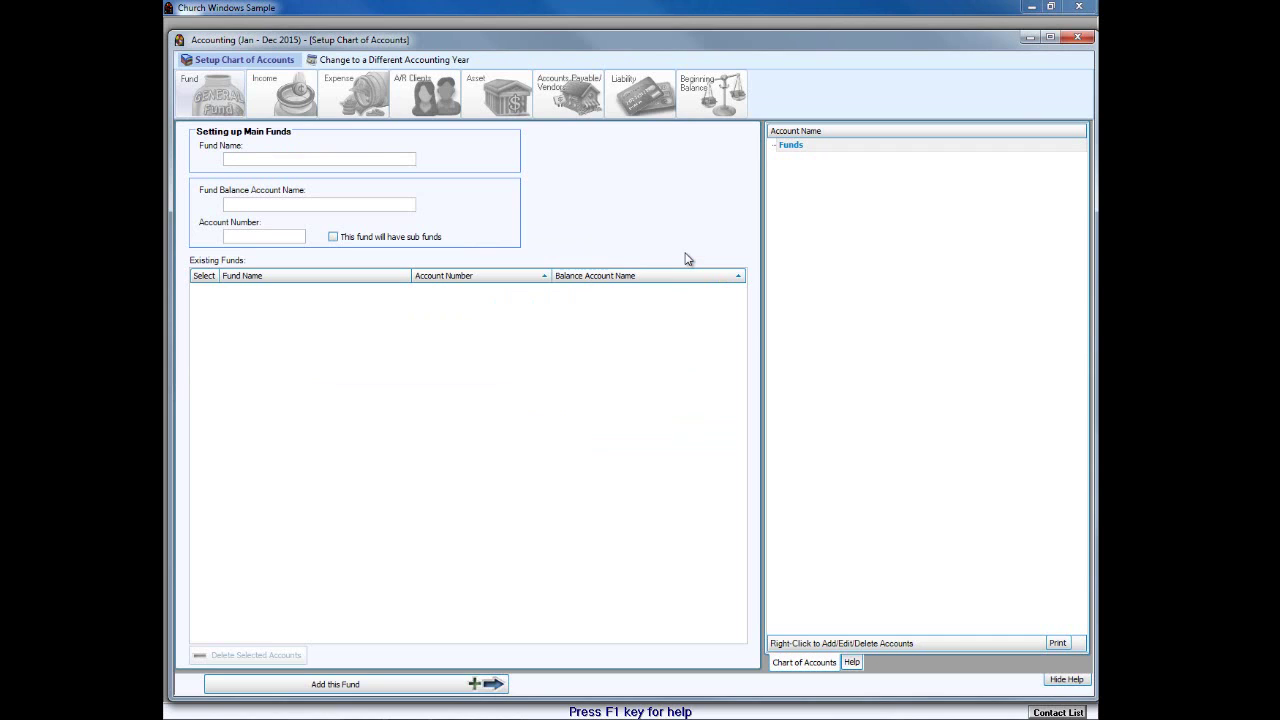
# - Try to change to a different accounting year from the 2015 chart of accounts setup
pyautogui.click(415, 62)
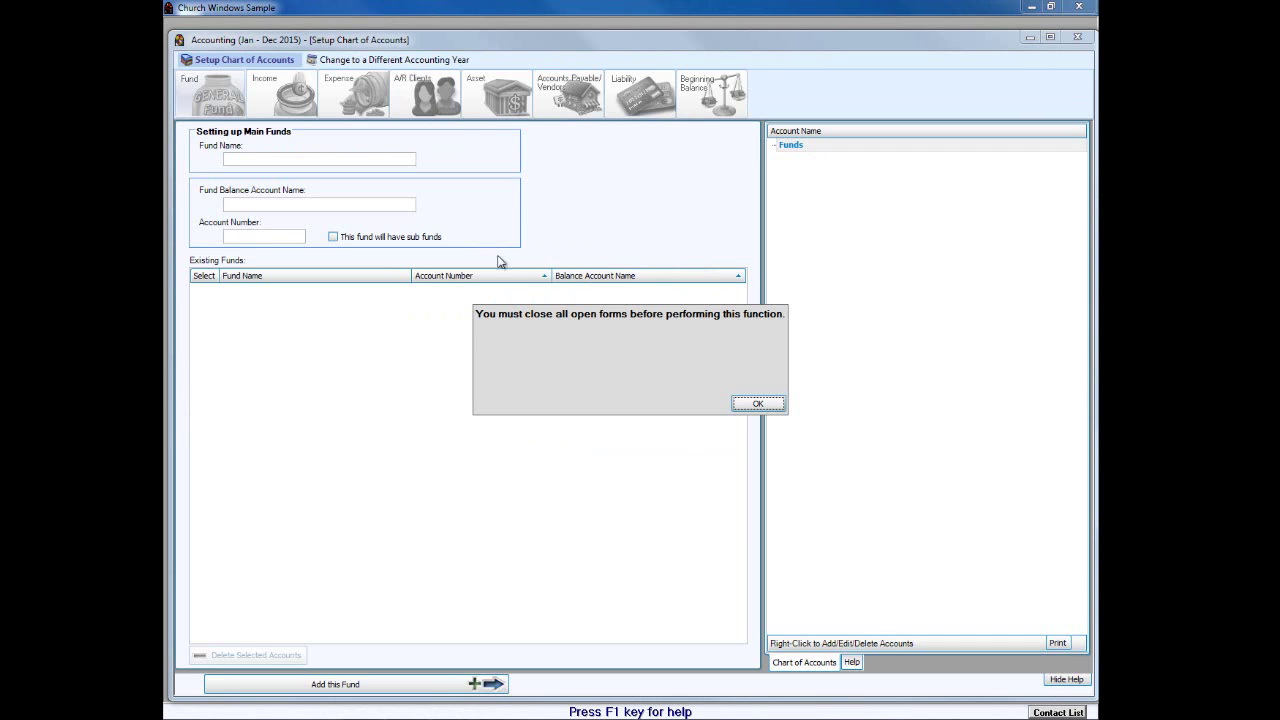
pyautogui.click(758, 404)
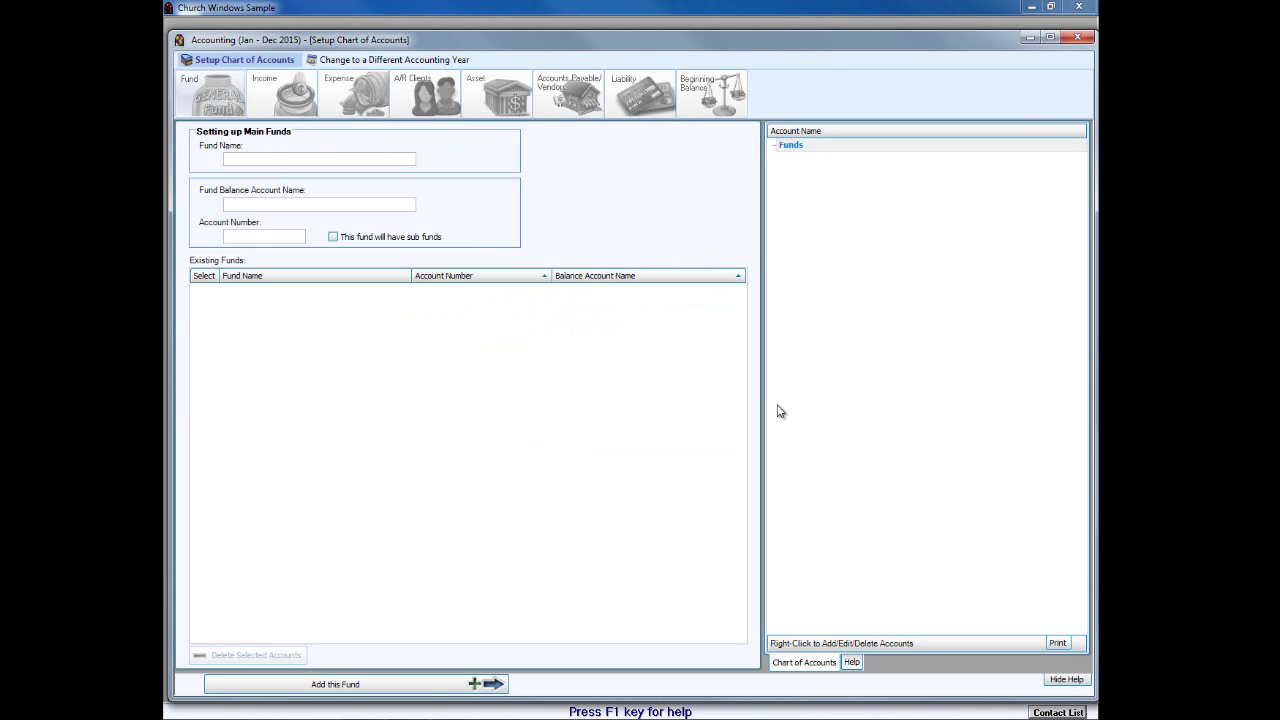
pyautogui.click(370, 62)
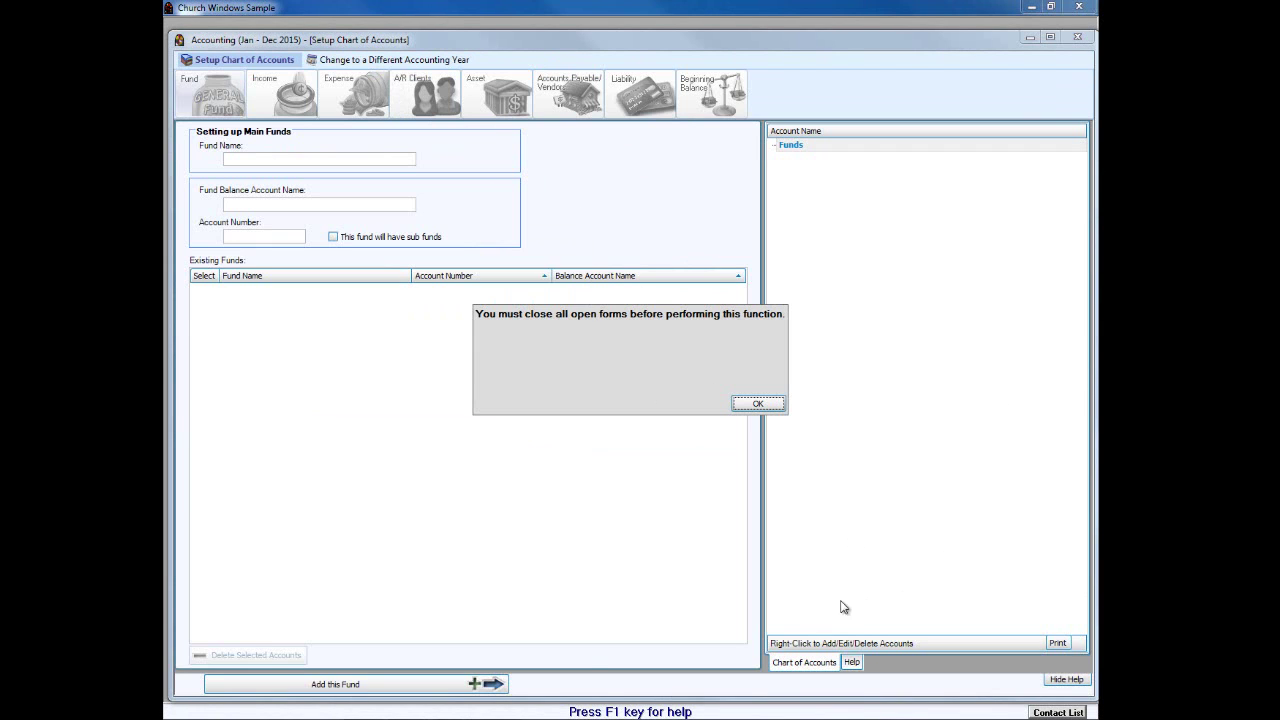
pyautogui.click(757, 404)
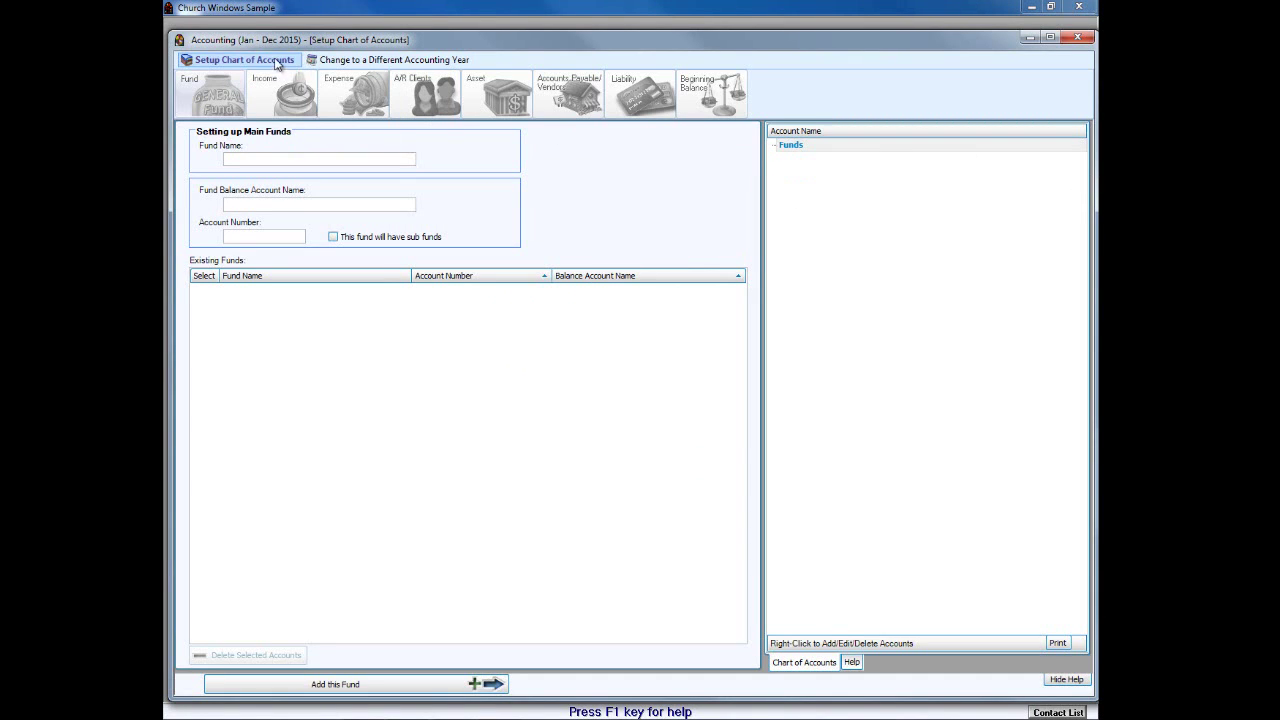
pyautogui.click(337, 62)
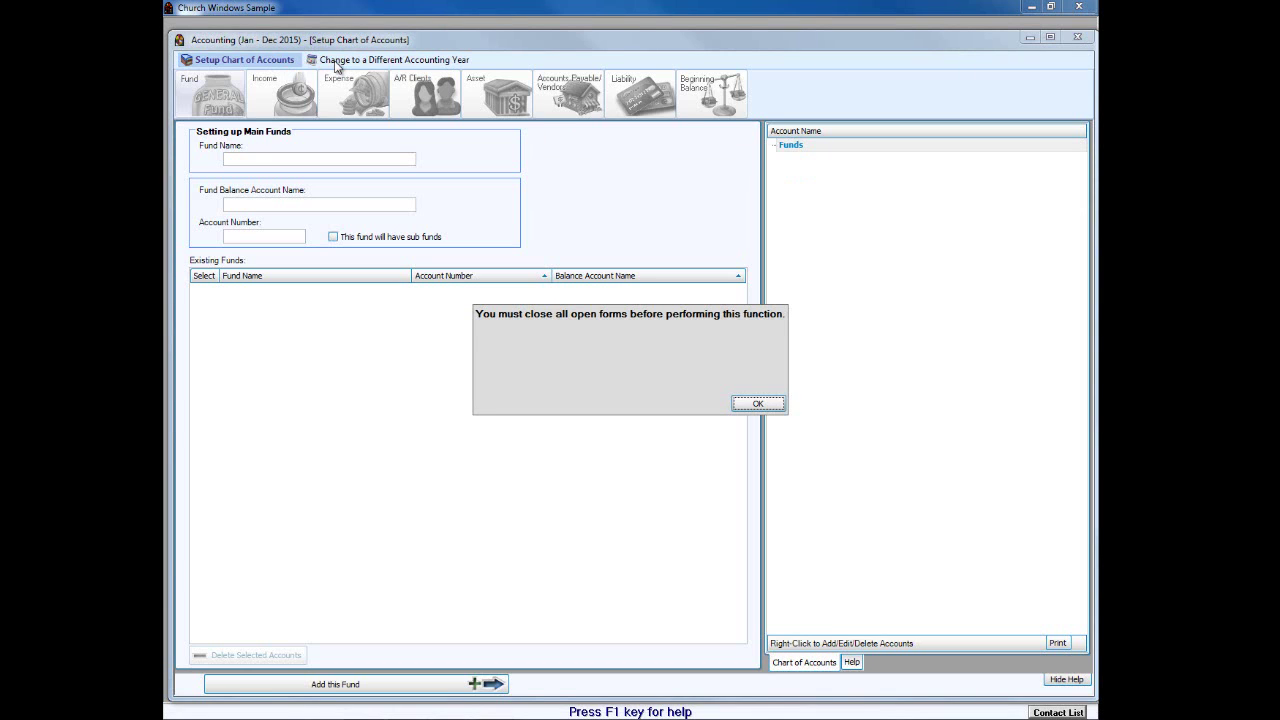
pyautogui.click(750, 404)
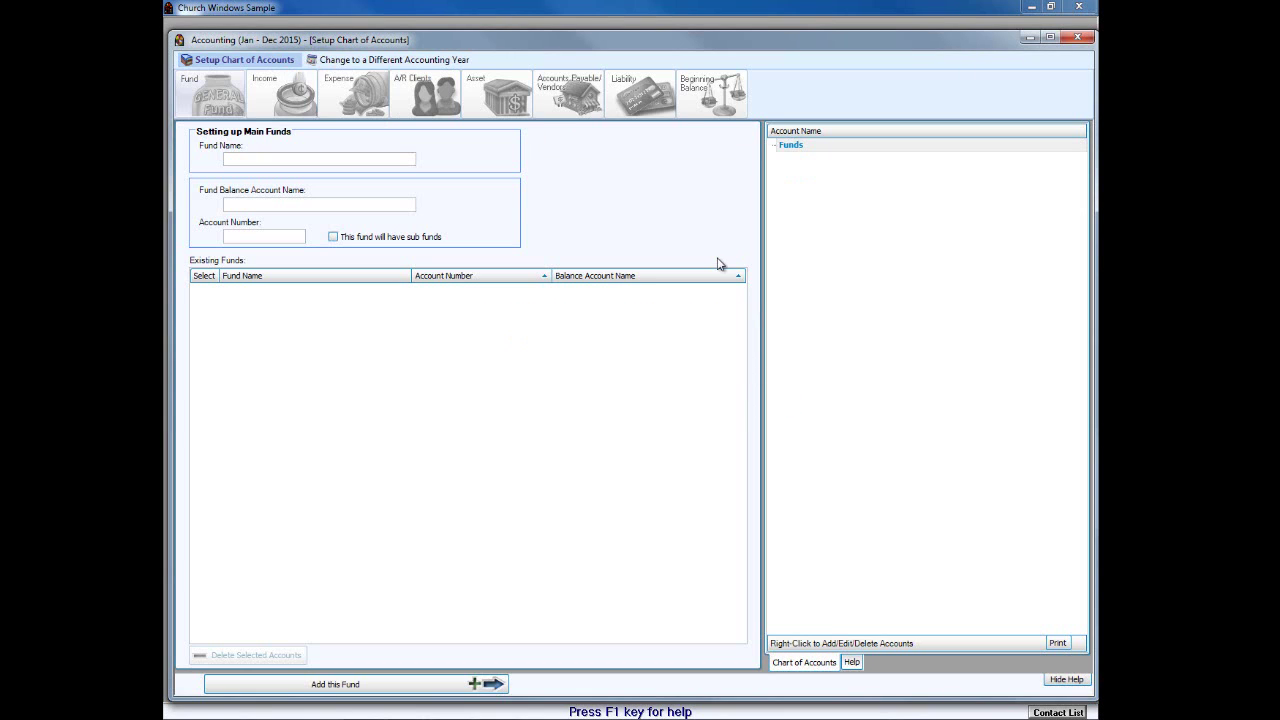
# - Close Accounting, switch to the Church Windows website in the browser and open its Support Blog
pyautogui.click(1078, 39)
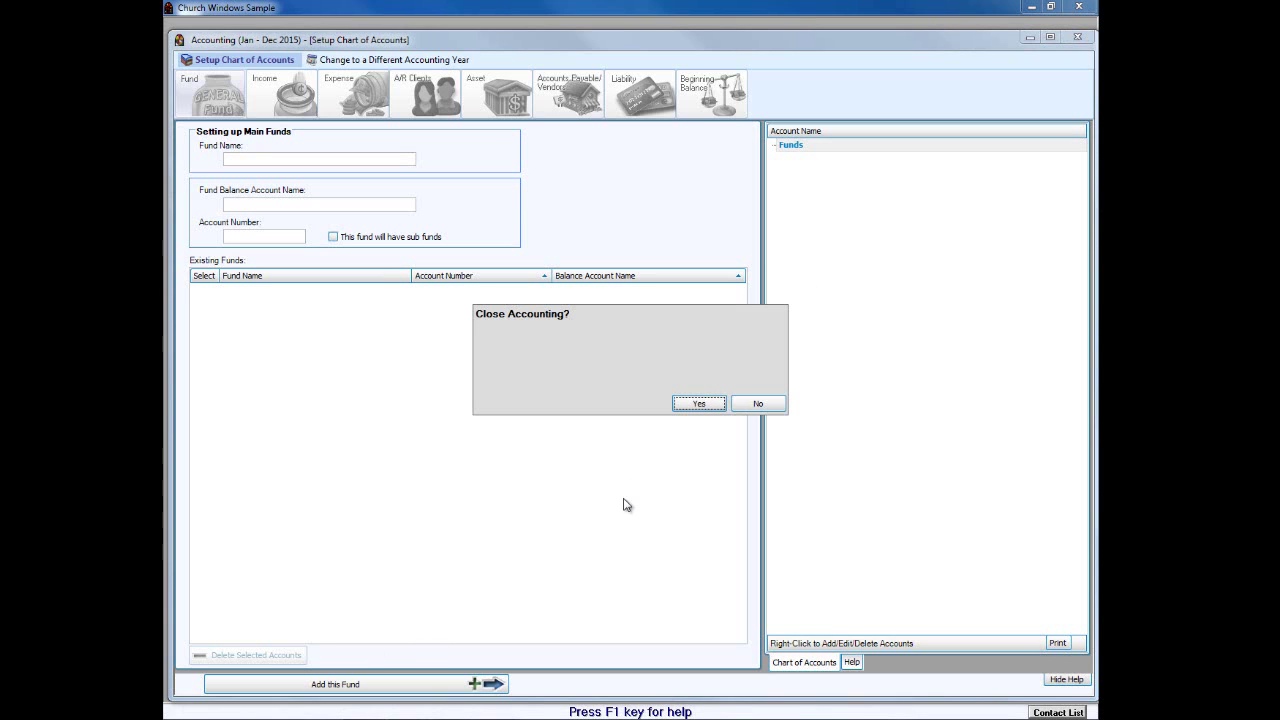
pyautogui.click(699, 404)
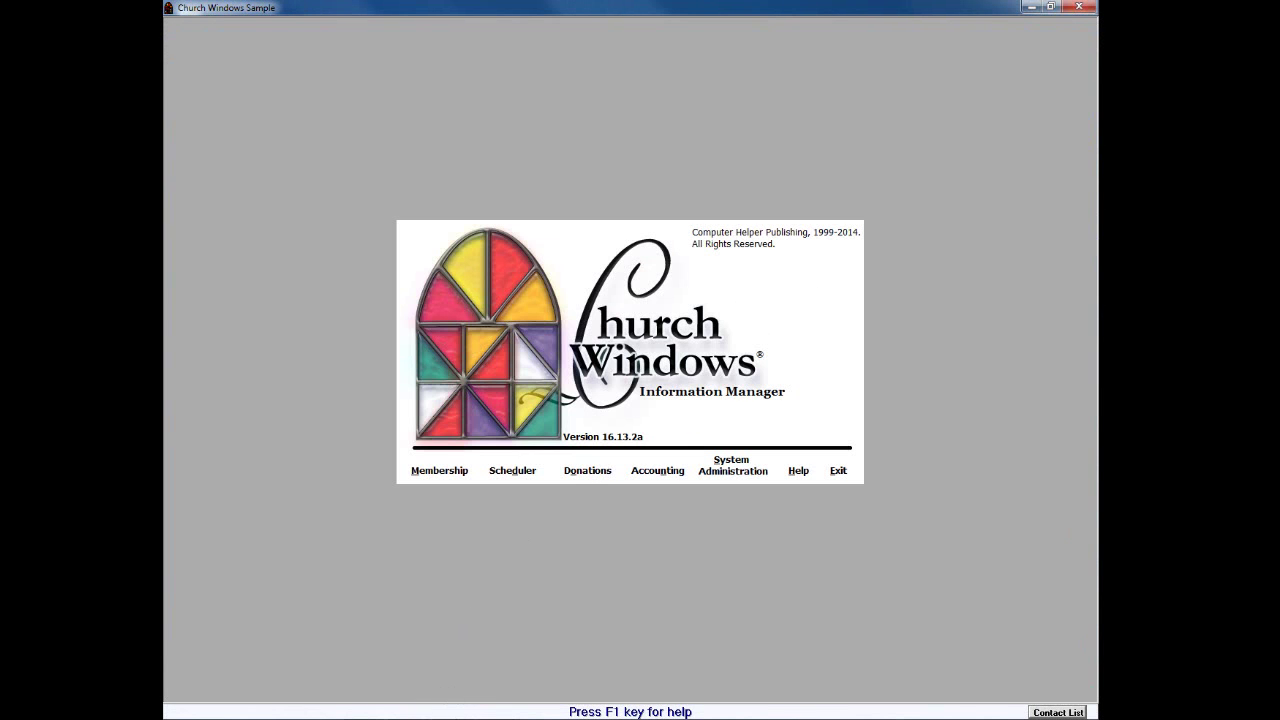
pyautogui.click(260, 718)
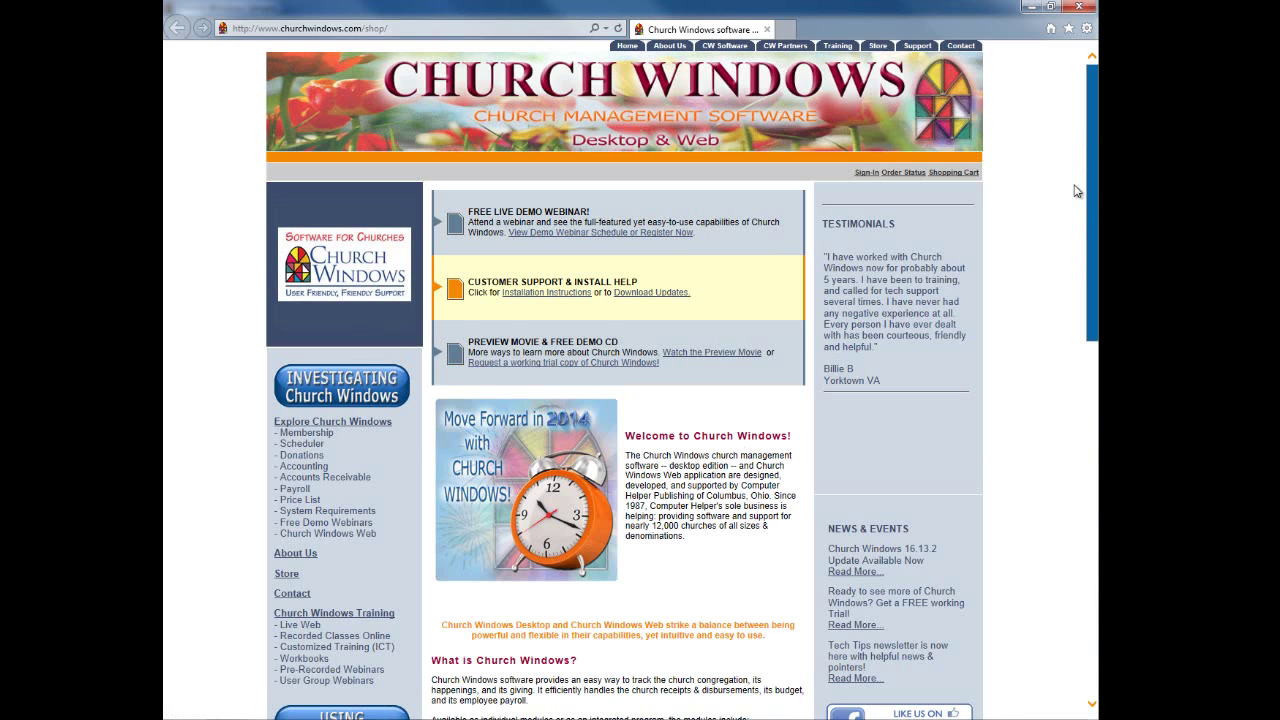
pyautogui.moveTo(1090, 194); pyautogui.dragTo(1076, 353)
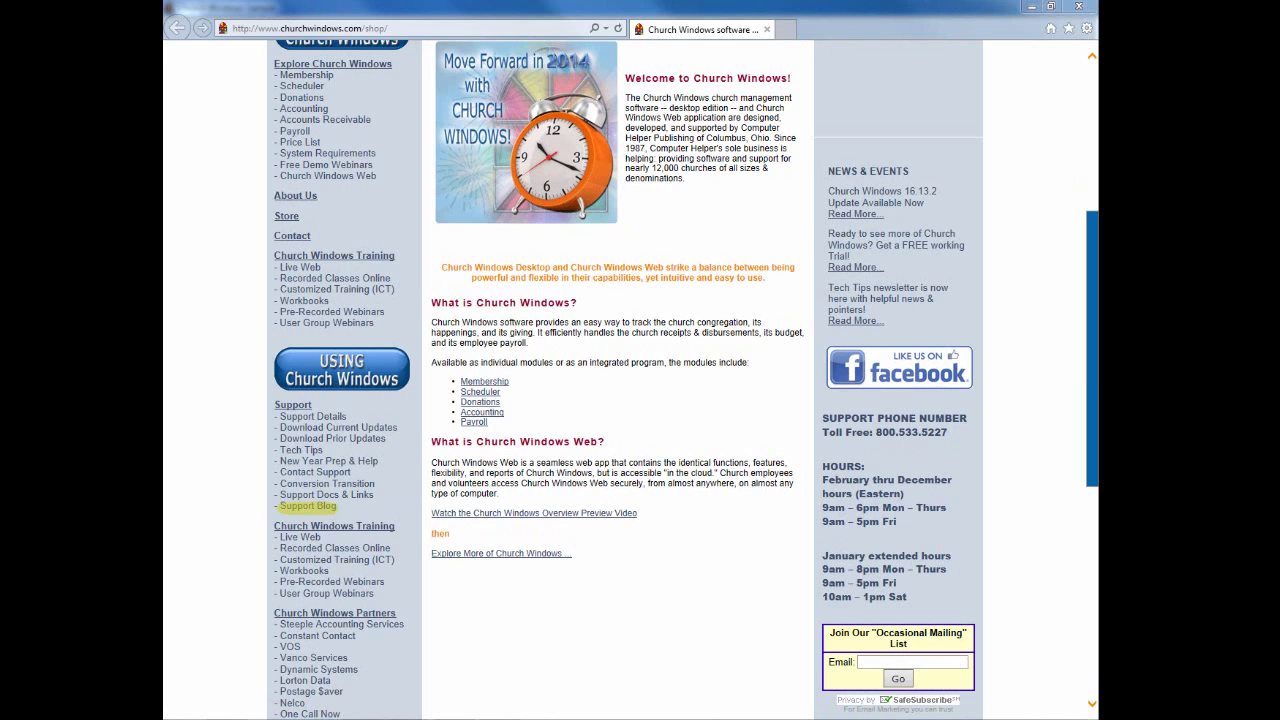
pyautogui.click(290, 507)
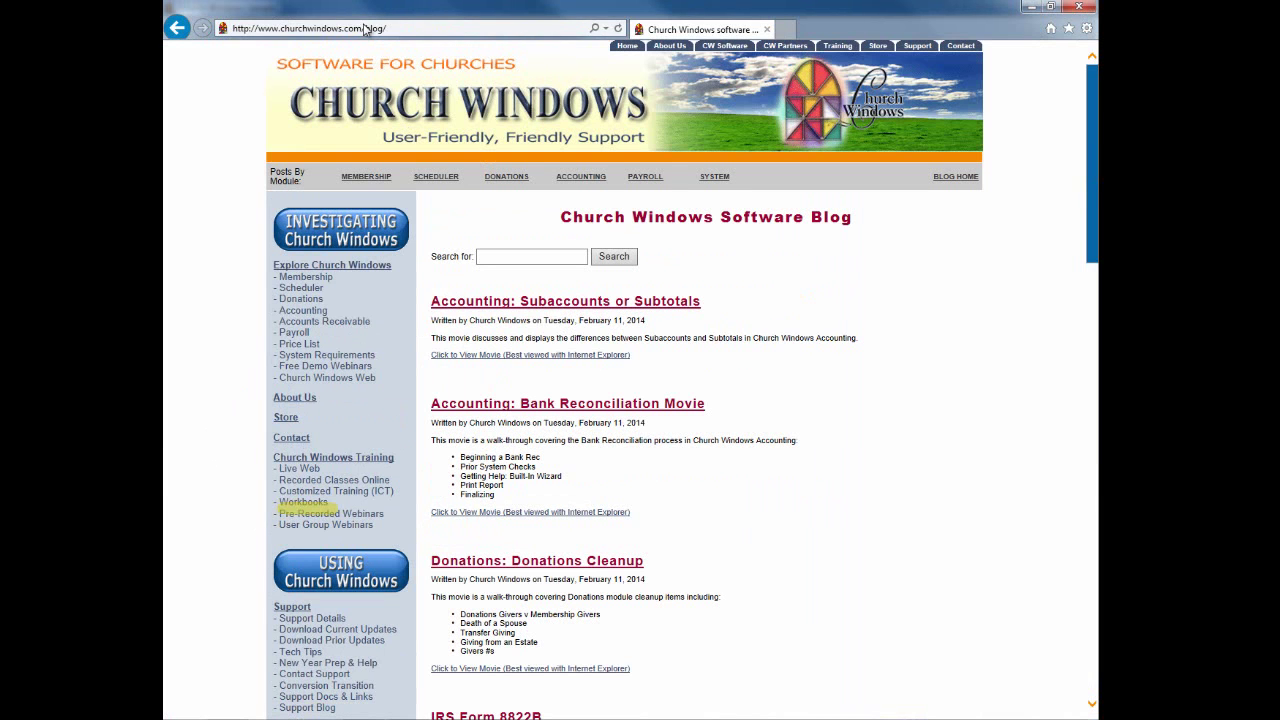
# - Search the blog for "sample", view the Sample Chart of Accounts document from its post, and close the browser
pyautogui.click(491, 255)
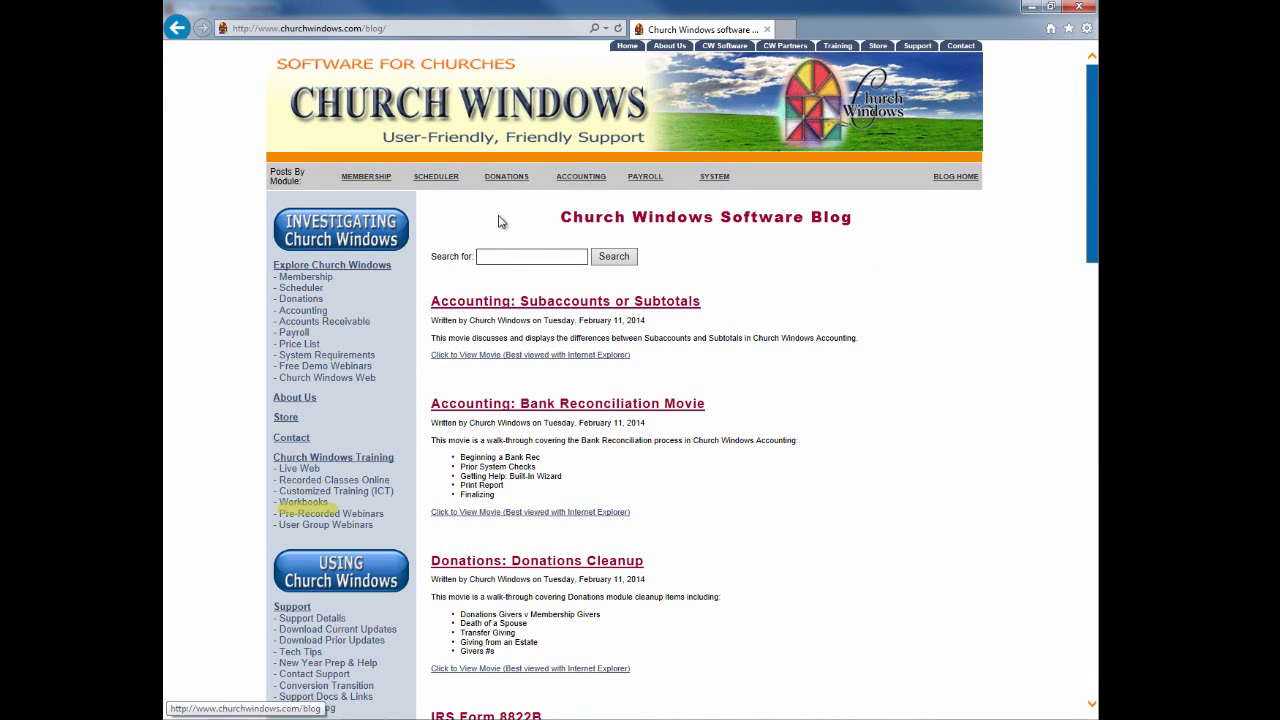
pyautogui.write('sample')
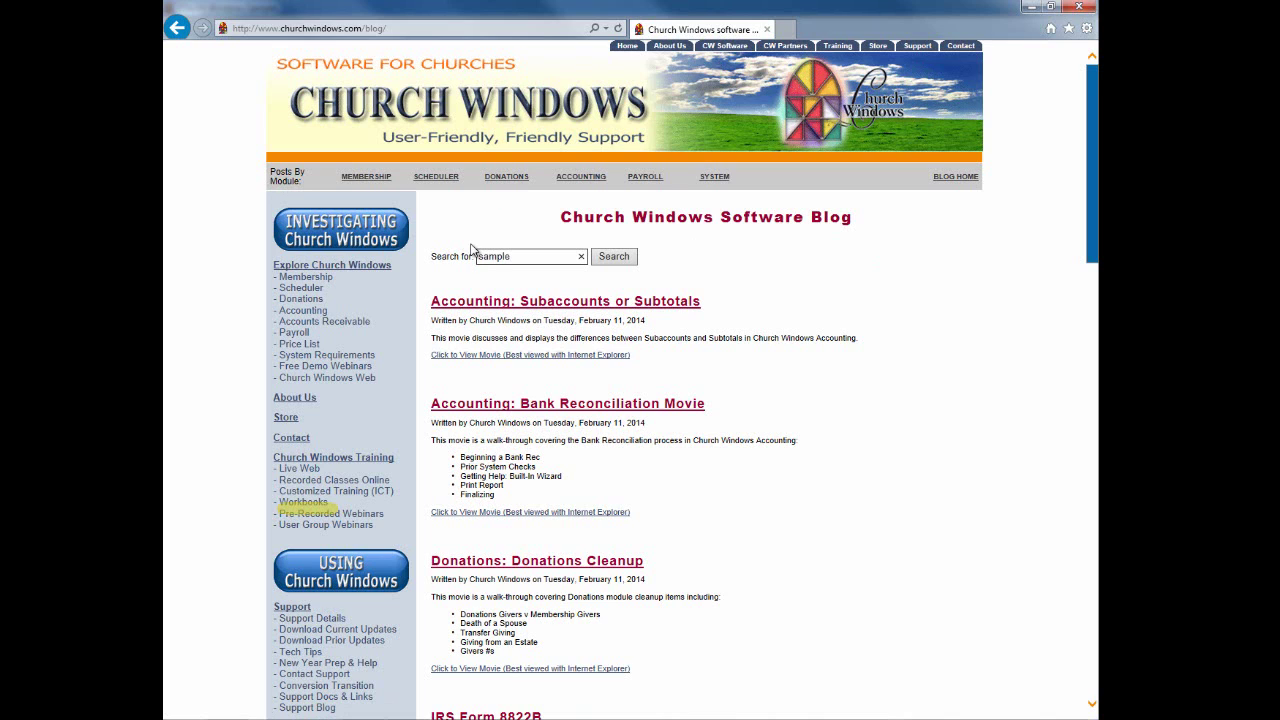
pyautogui.press('Return')
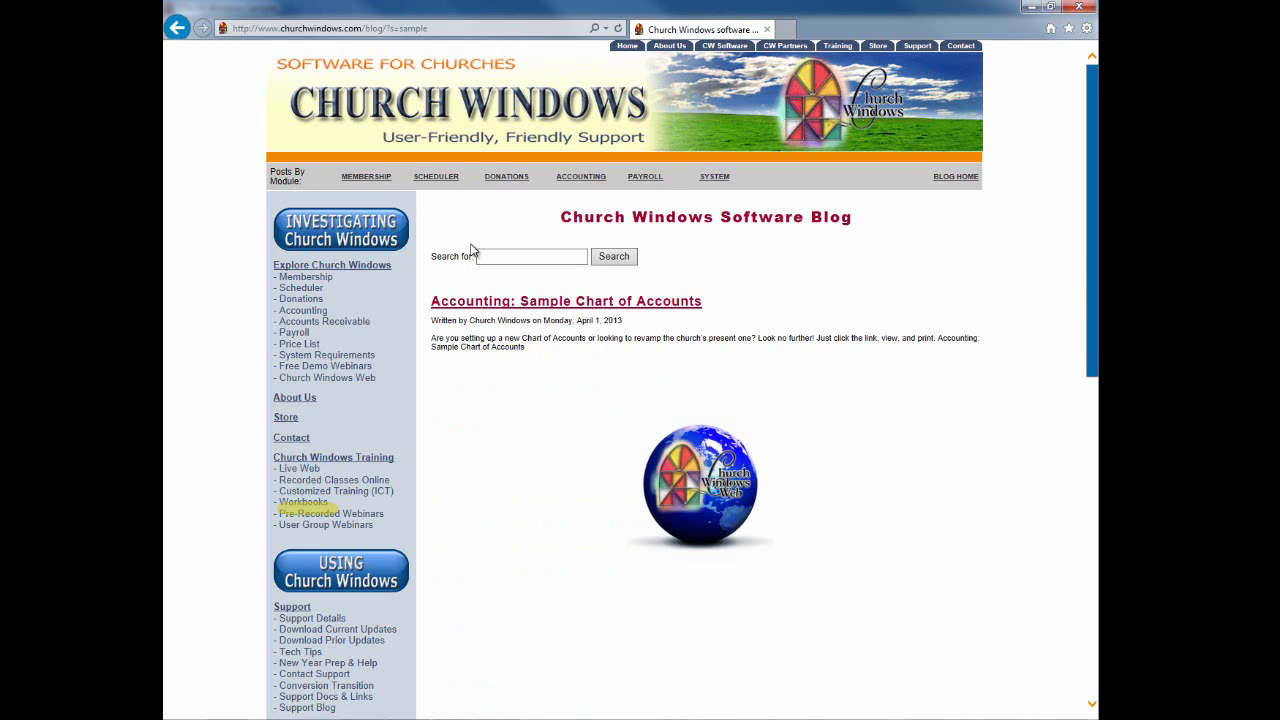
pyautogui.click(504, 308)
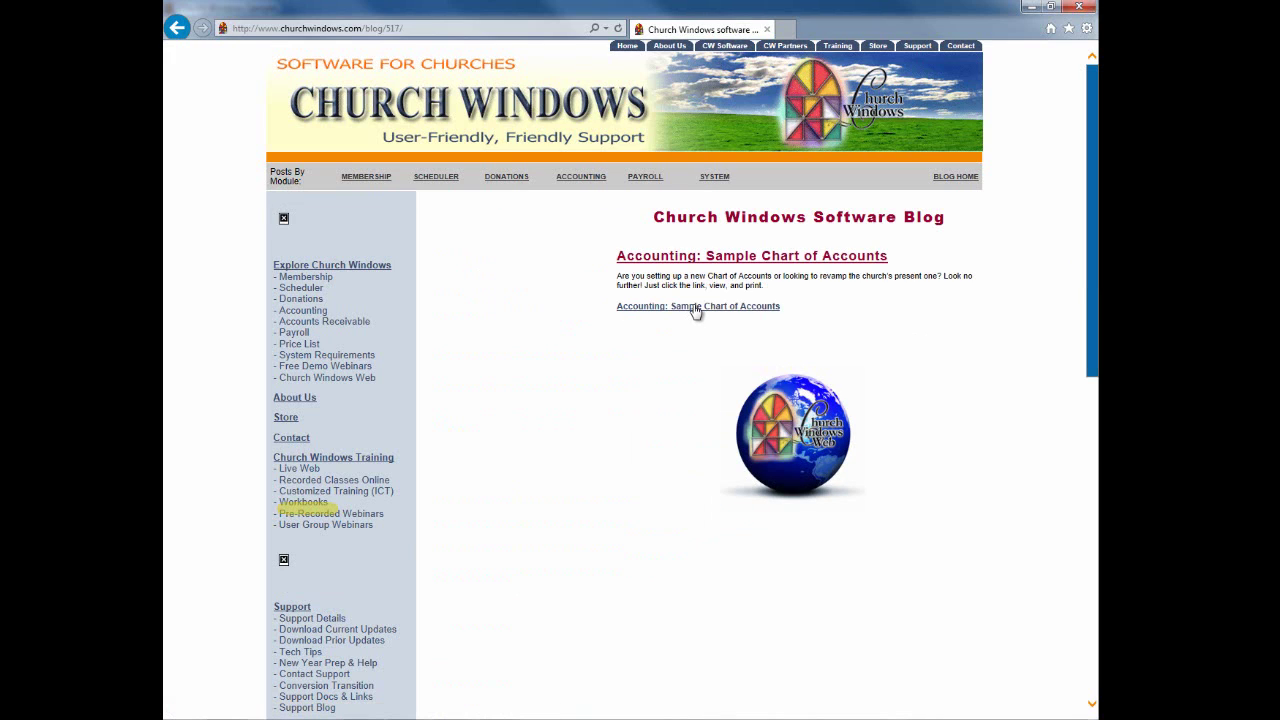
pyautogui.click(692, 309)
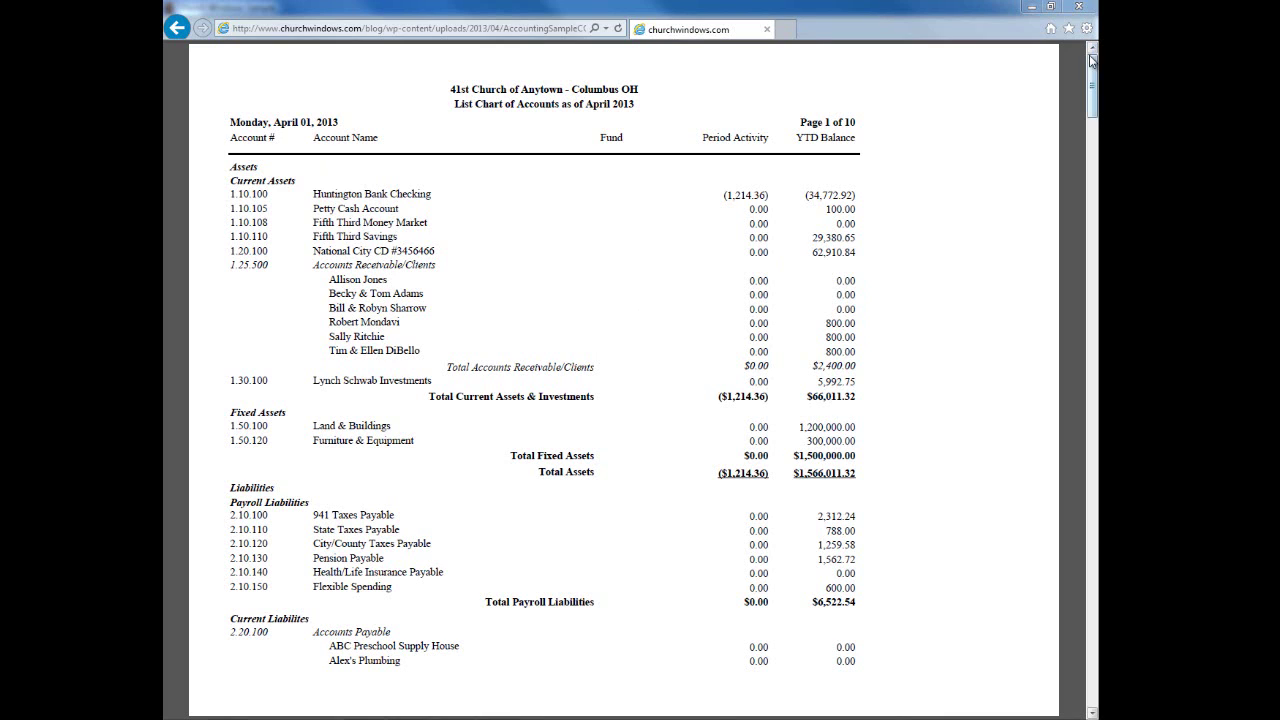
pyautogui.moveTo(1094, 68); pyautogui.dragTo(1088, 107)
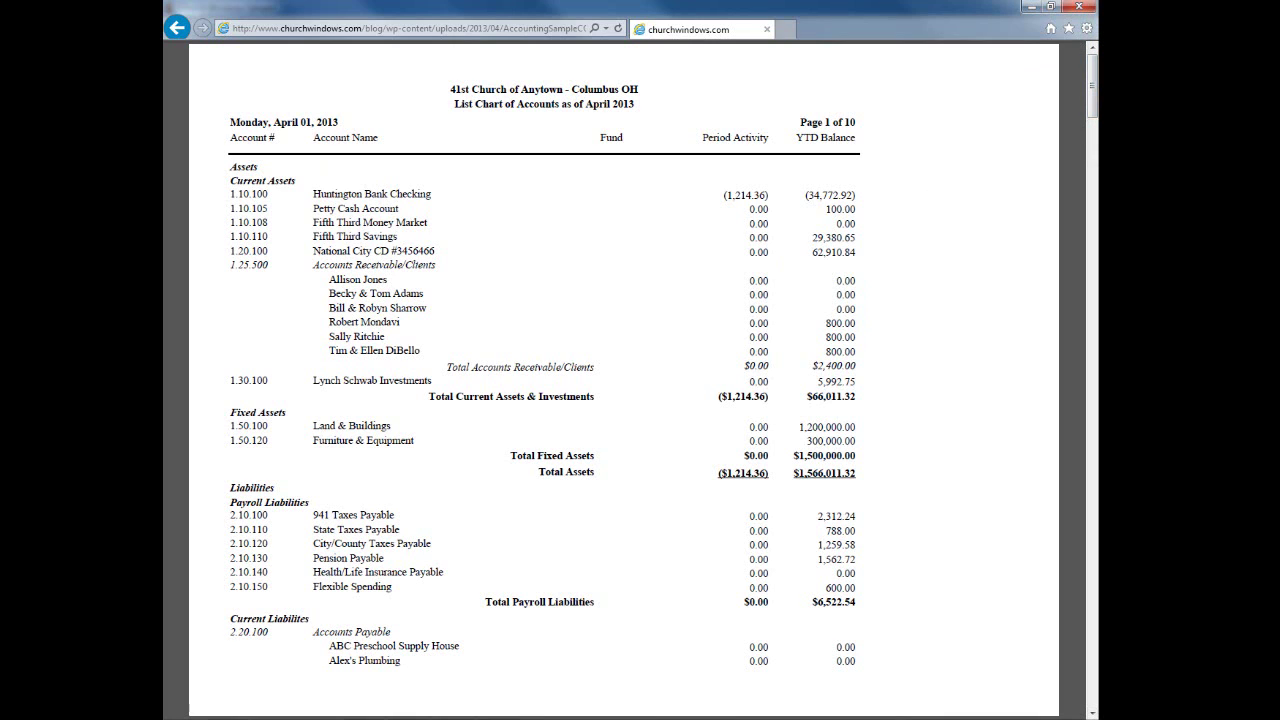
pyautogui.click(1078, 7)
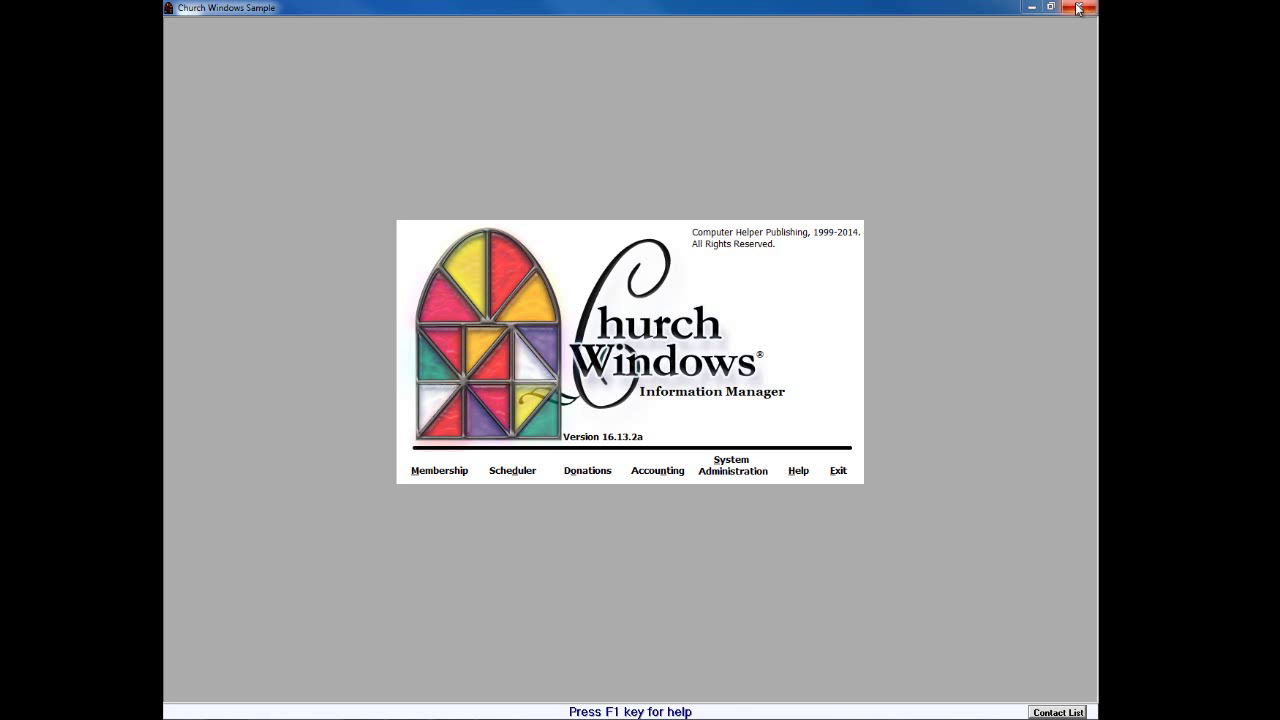
# - Open Restore Data from System Administration and choose E:\2014 Data as the location to restore from
pyautogui.click(733, 466)
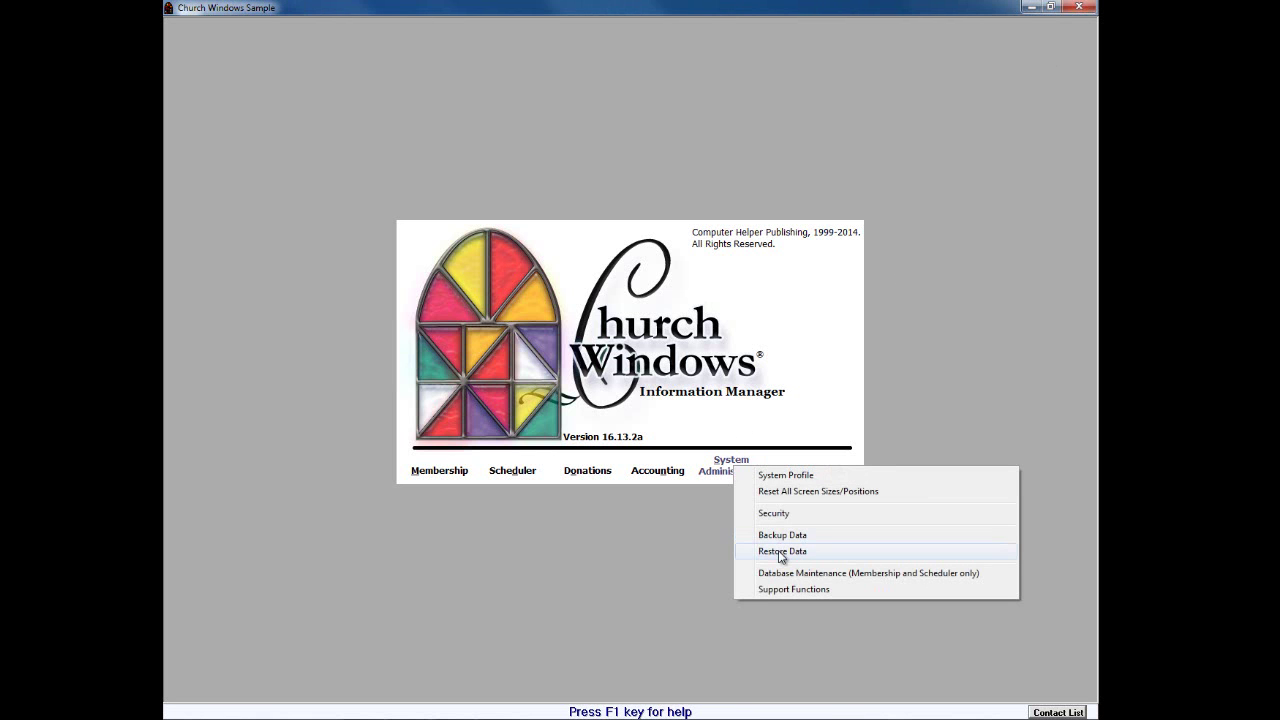
pyautogui.click(781, 552)
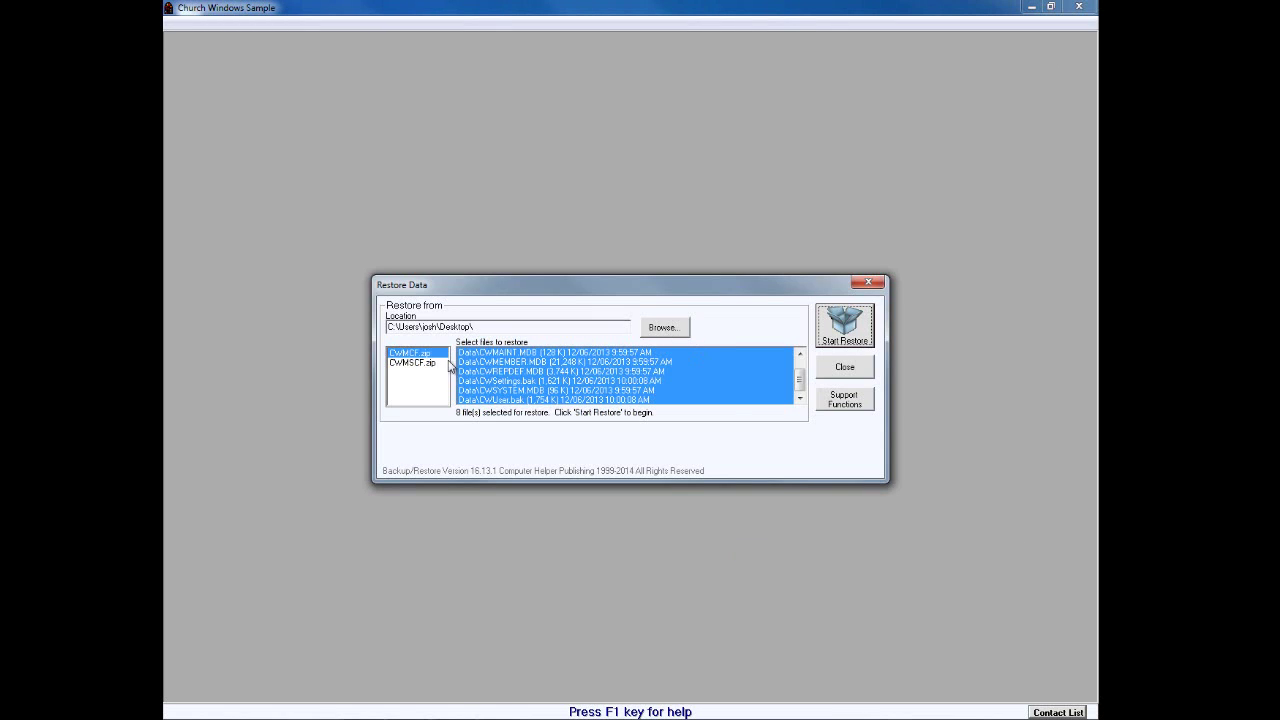
pyautogui.click(665, 329)
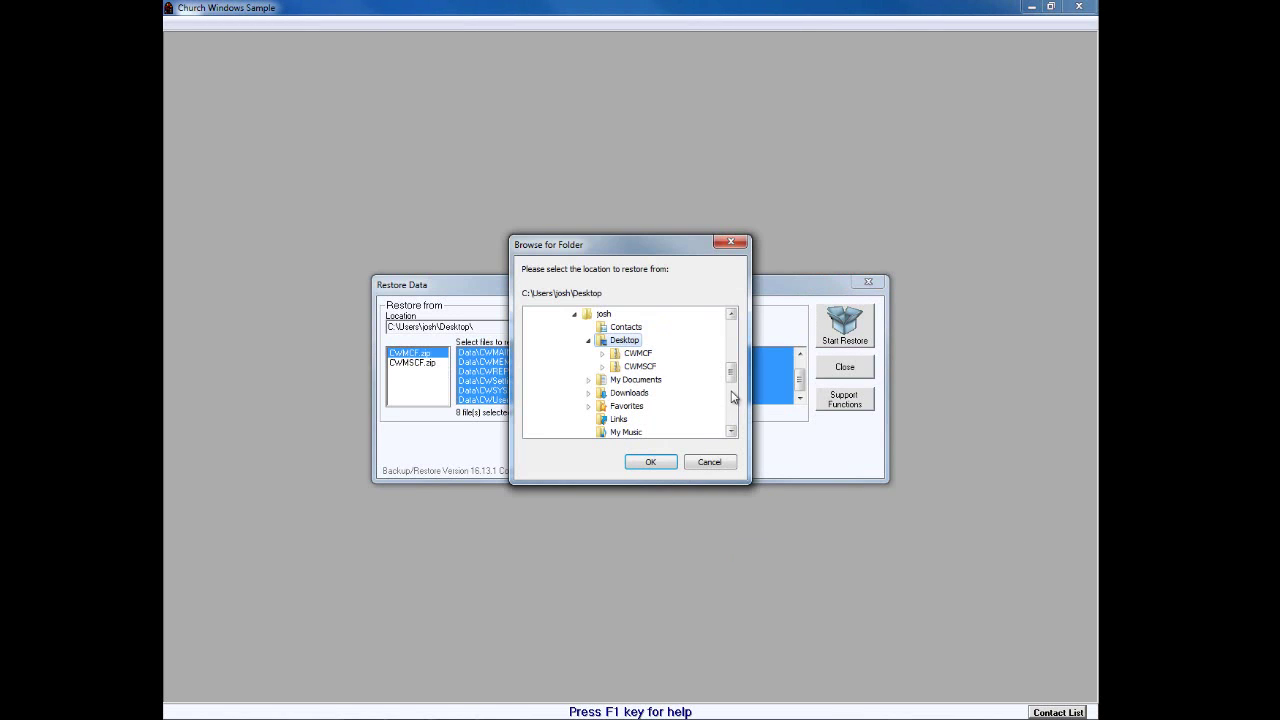
pyautogui.scroll(-3, 731, 400)
pyautogui.scroll(-2, 731, 400)
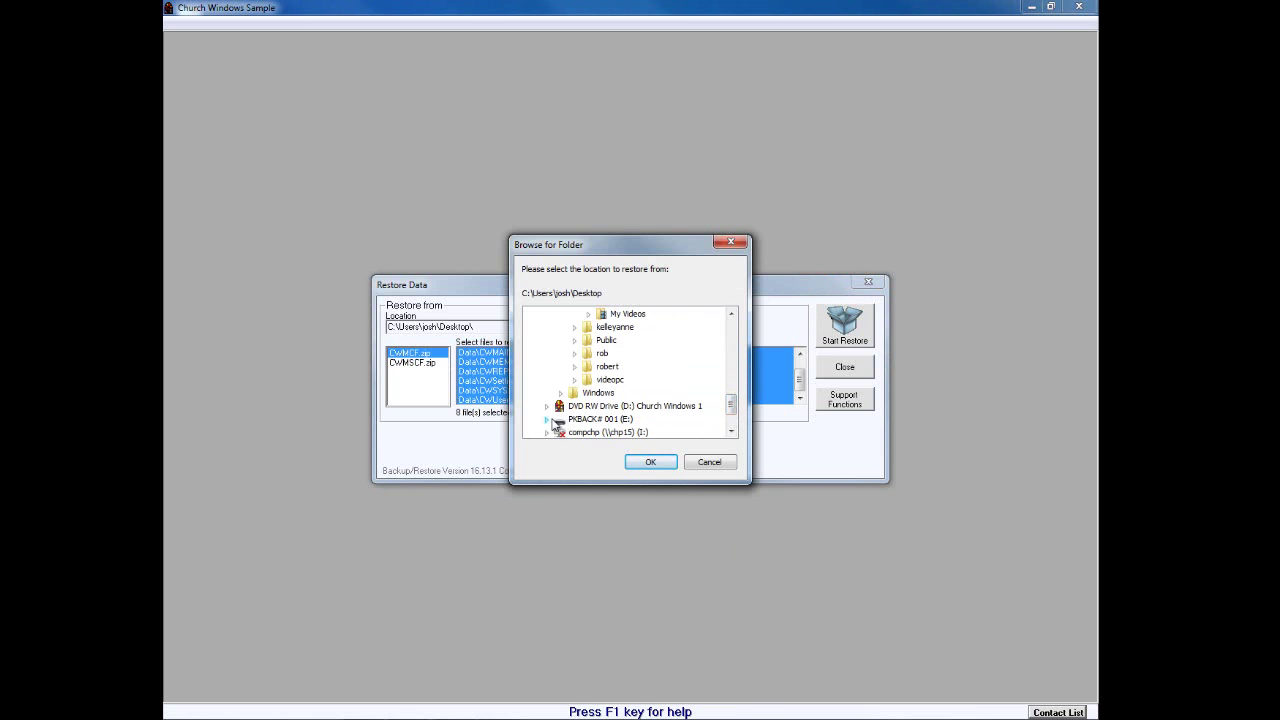
pyautogui.click(549, 419)
pyautogui.click(593, 420)
pyautogui.click(648, 463)
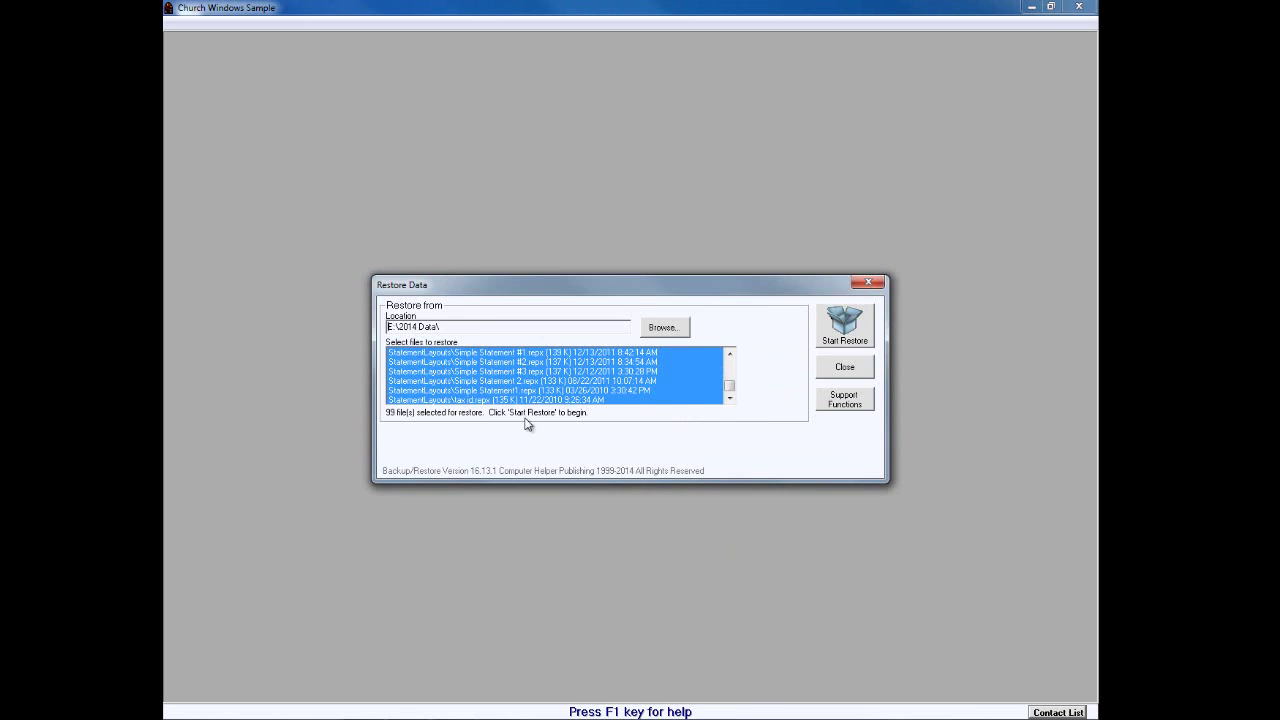
# - Restore all selected files from the backup, let Church Windows exit, and start Church Windows again
pyautogui.click(832, 332)
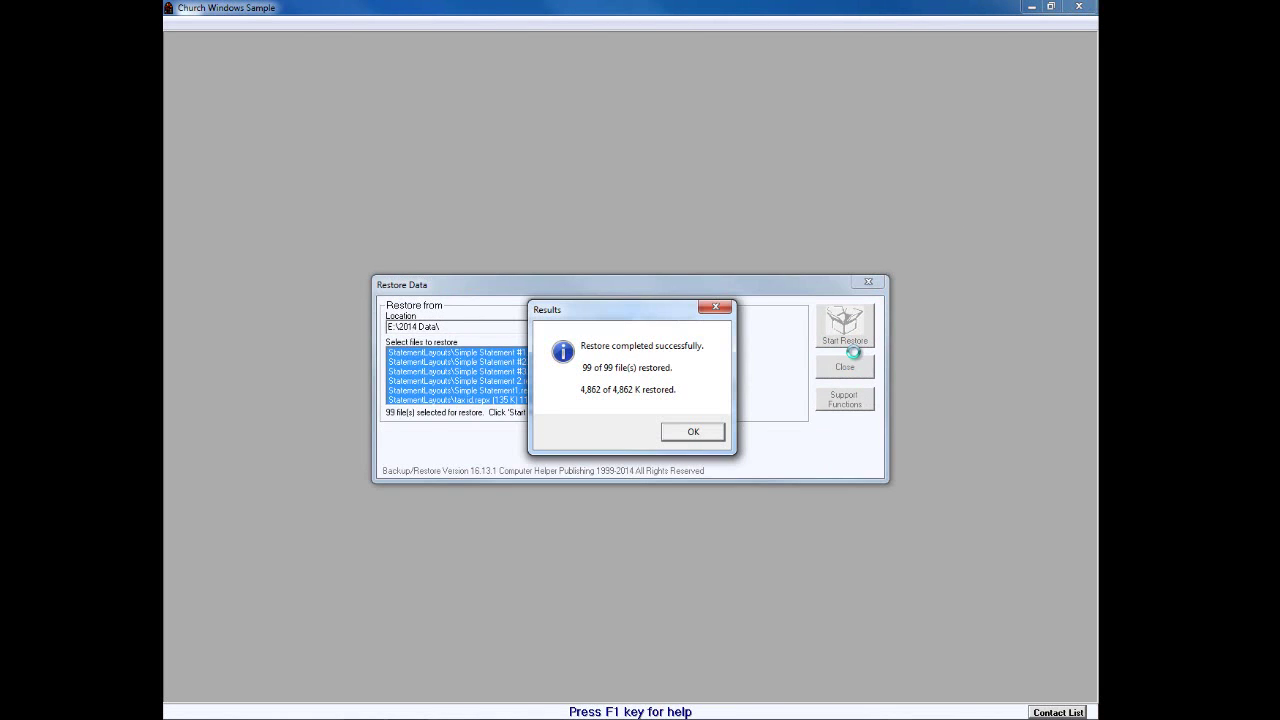
pyautogui.click(690, 432)
pyautogui.click(845, 368)
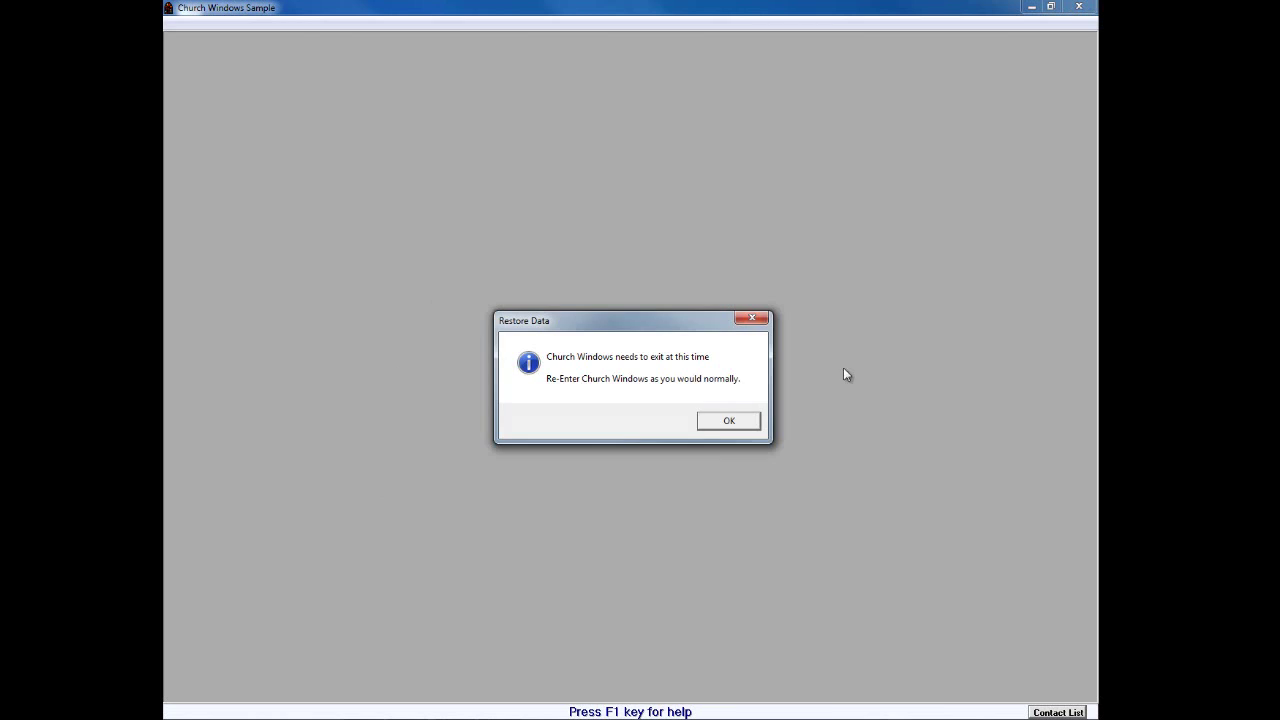
pyautogui.click(706, 424)
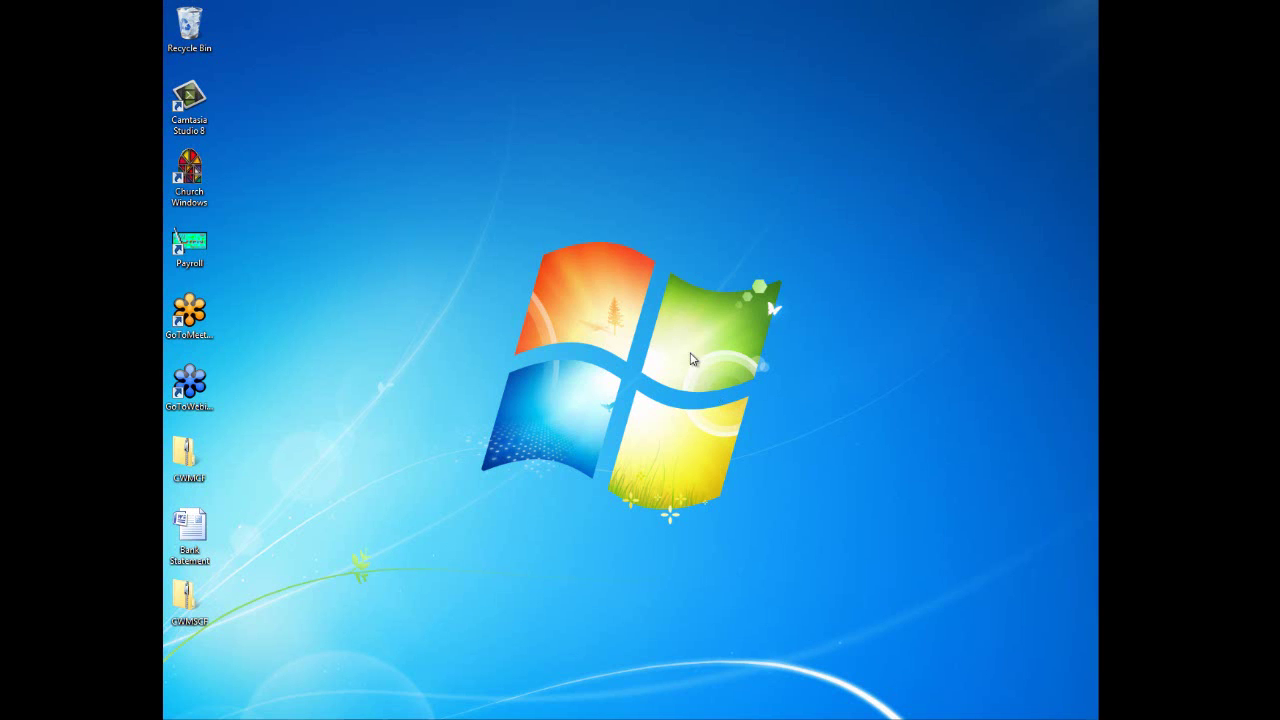
pyautogui.doubleClick(197, 190)
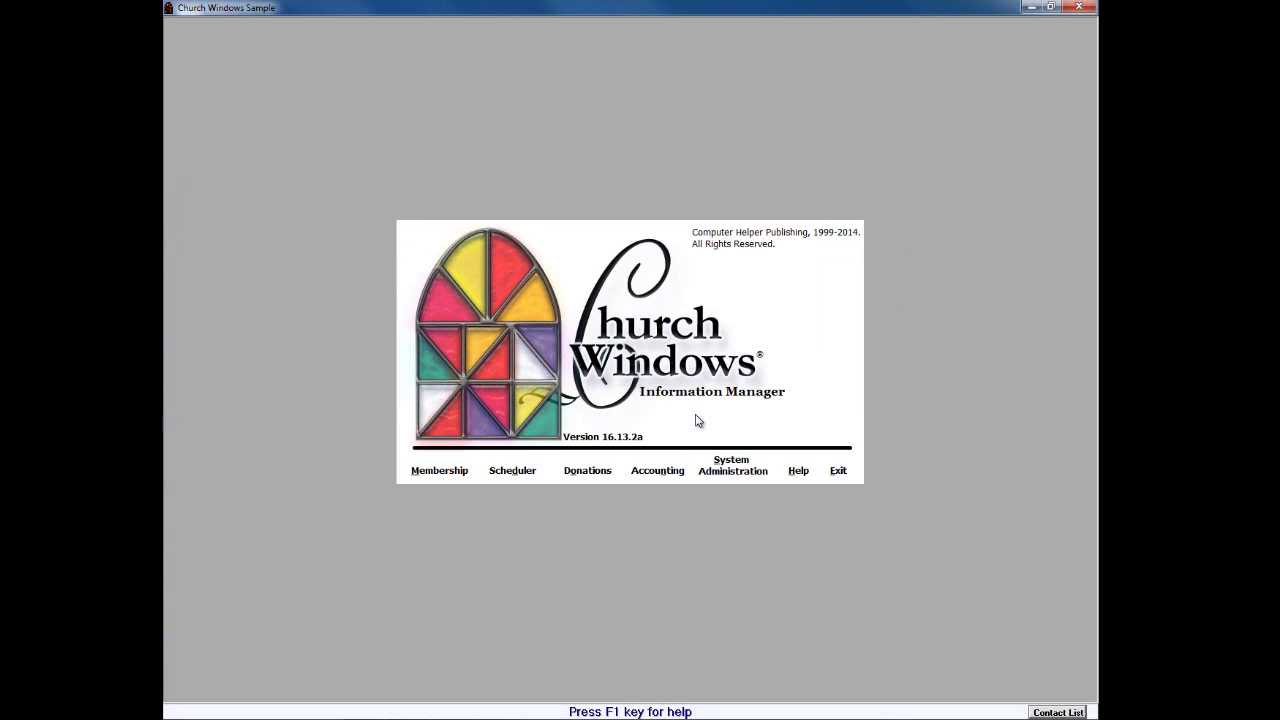
# - Open Accounting, start Change Account Number Structure, and maximize the Renumber Chart of Accounts window
pyautogui.click(656, 471)
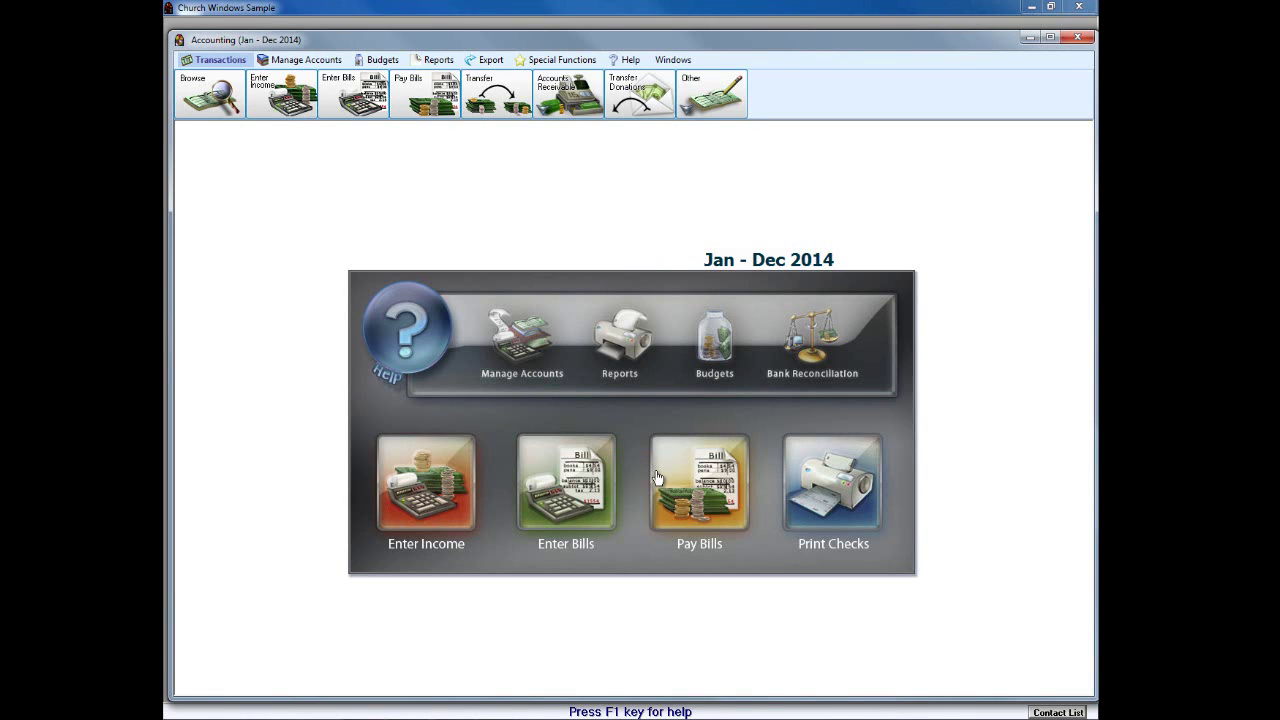
pyautogui.click(558, 60)
pyautogui.click(451, 84)
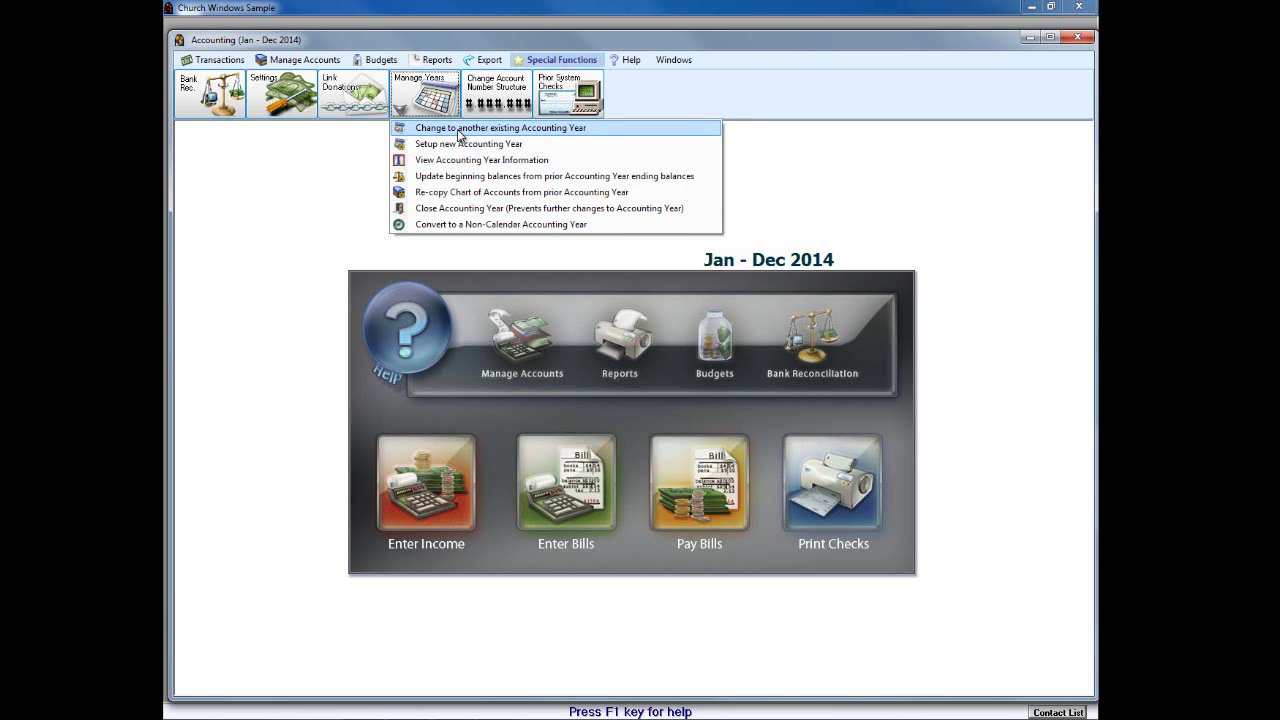
pyautogui.click(521, 48)
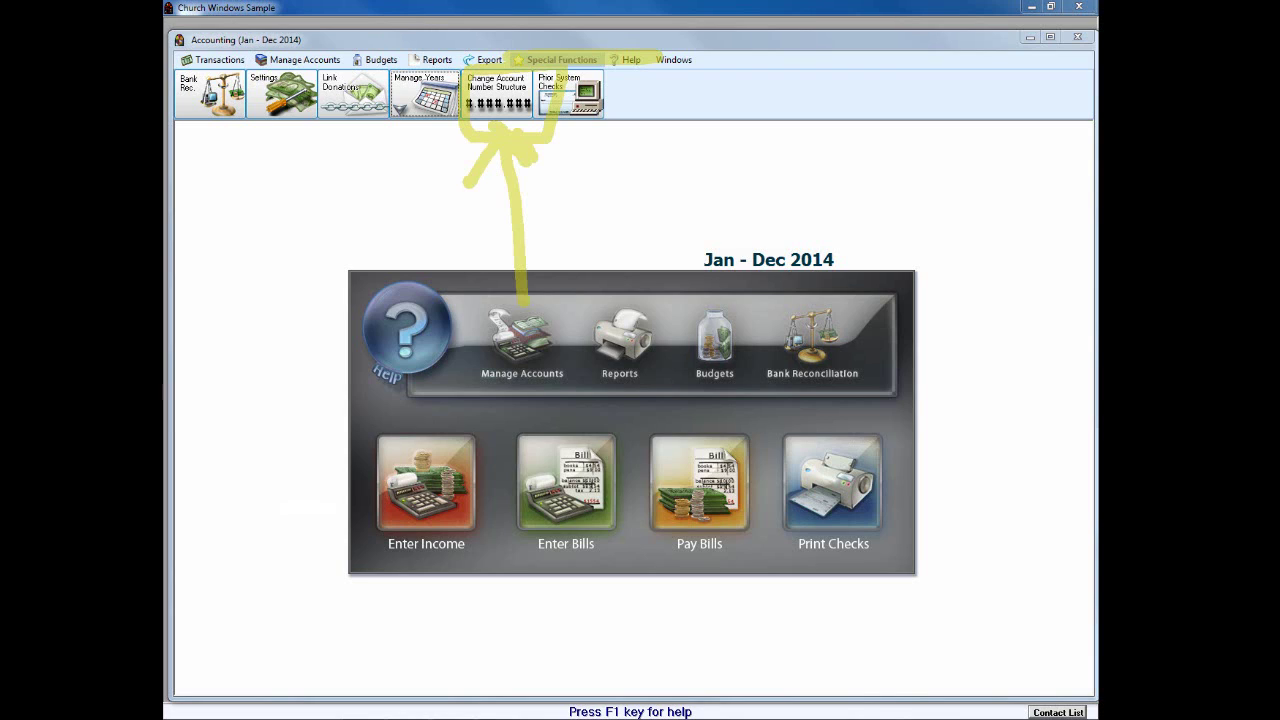
pyautogui.click(498, 98)
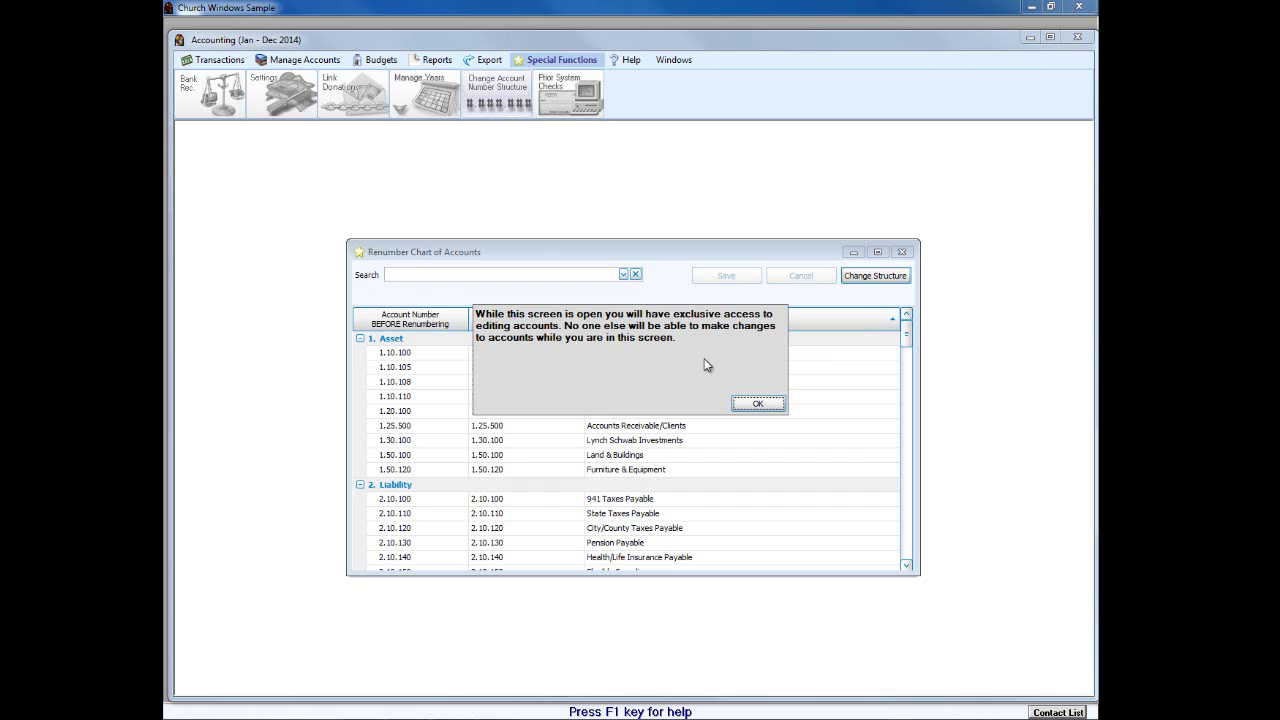
pyautogui.click(750, 405)
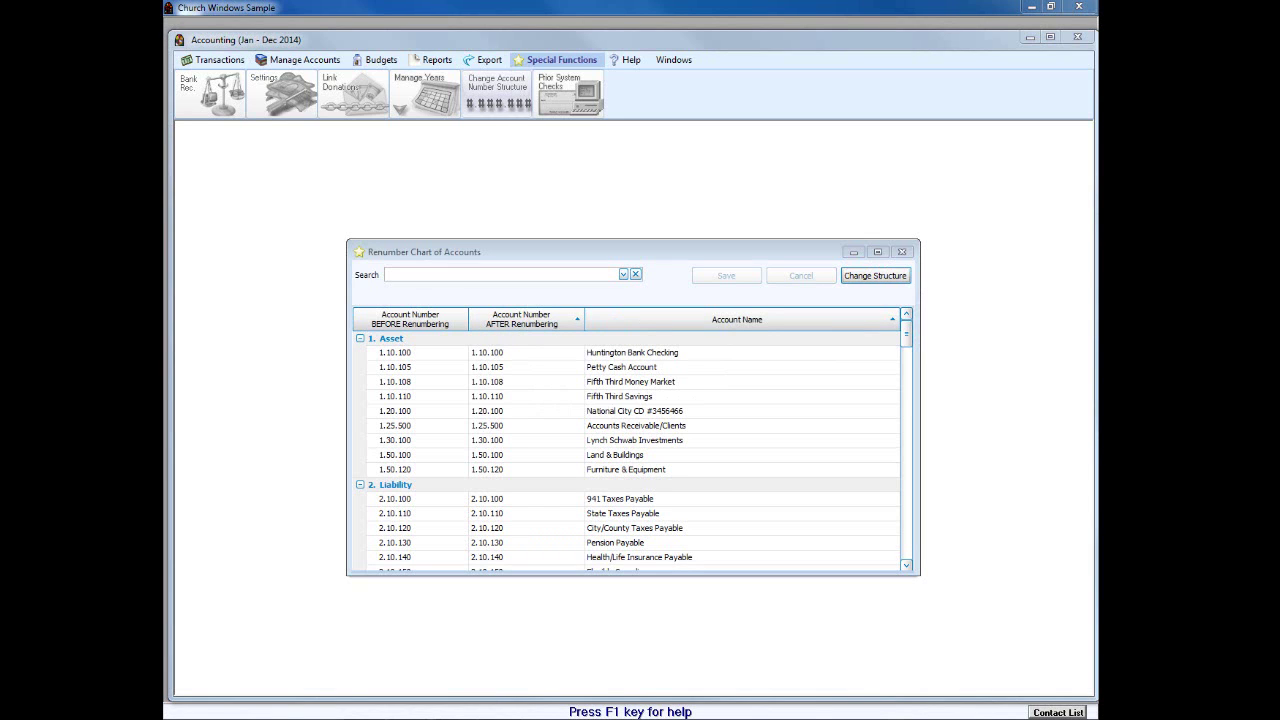
pyautogui.click(877, 252)
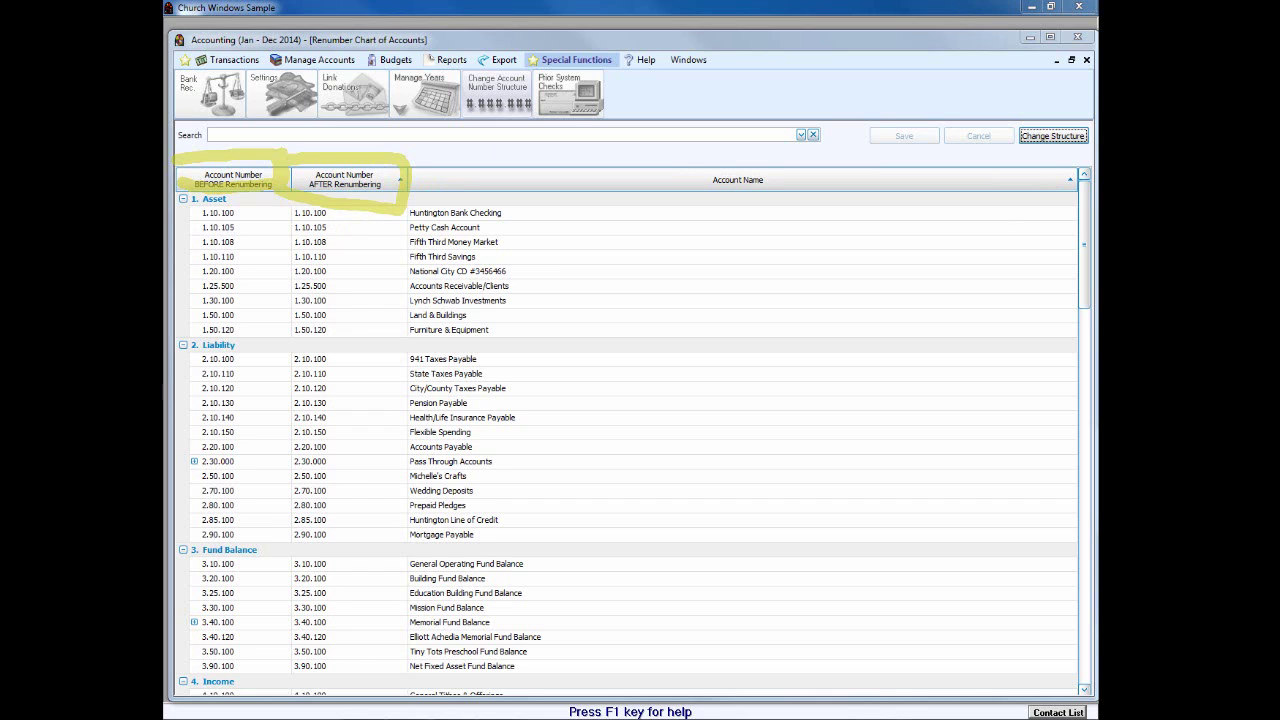
# - Set the after-renumbering account number of Huntington Bank Checking to 1.10.101
pyautogui.click(389, 213)
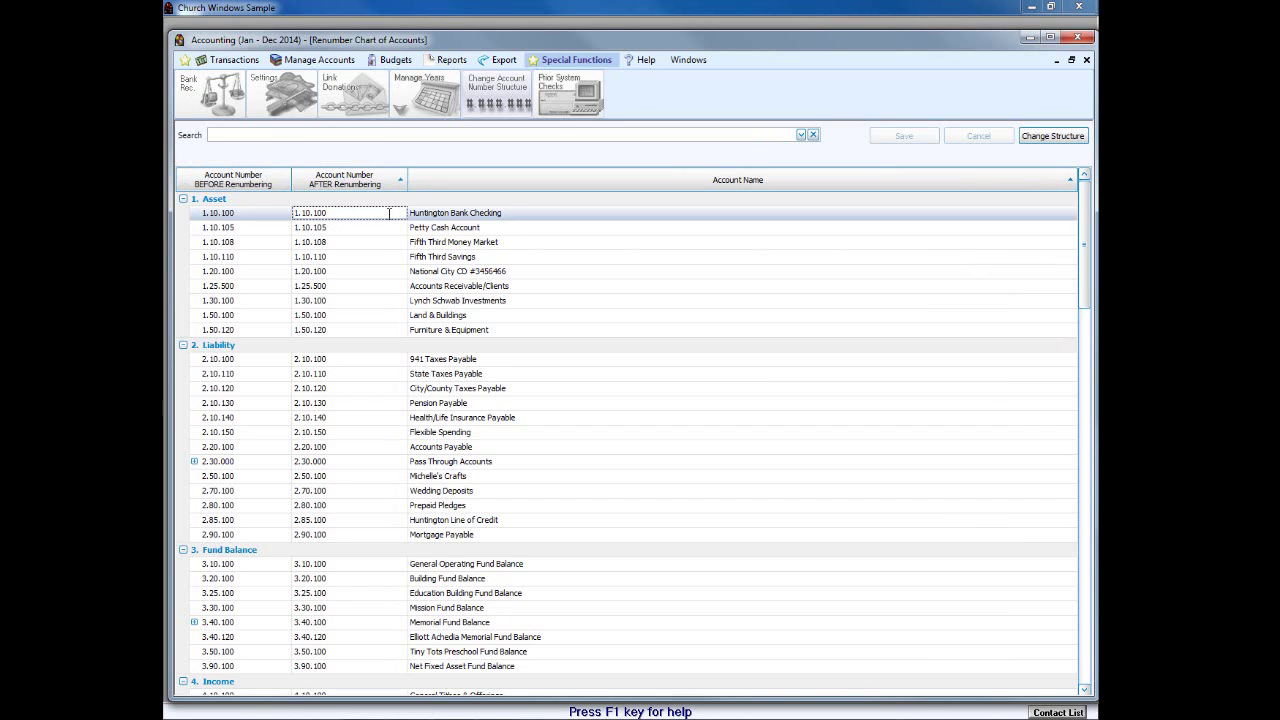
pyautogui.press('BackSpace')
pyautogui.press('BackSpace')
pyautogui.press('BackSpace')
pyautogui.write('101')
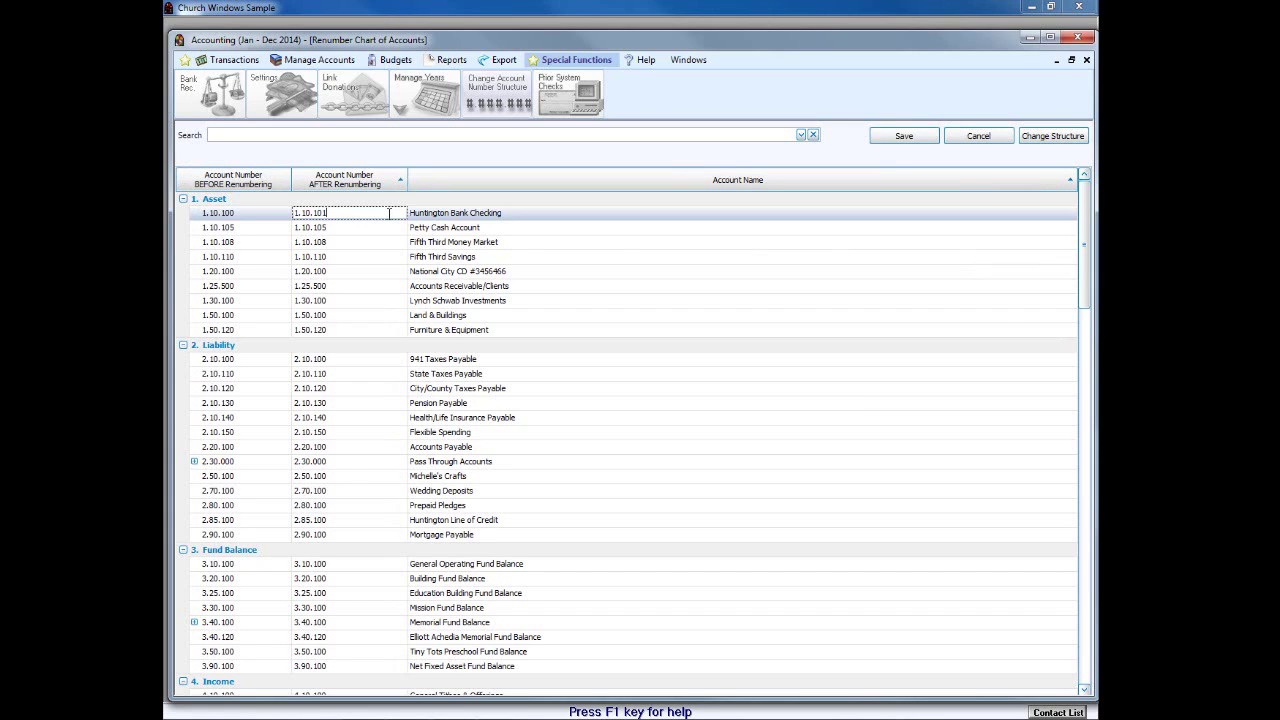
pyautogui.click(287, 229)
pyautogui.click(349, 242)
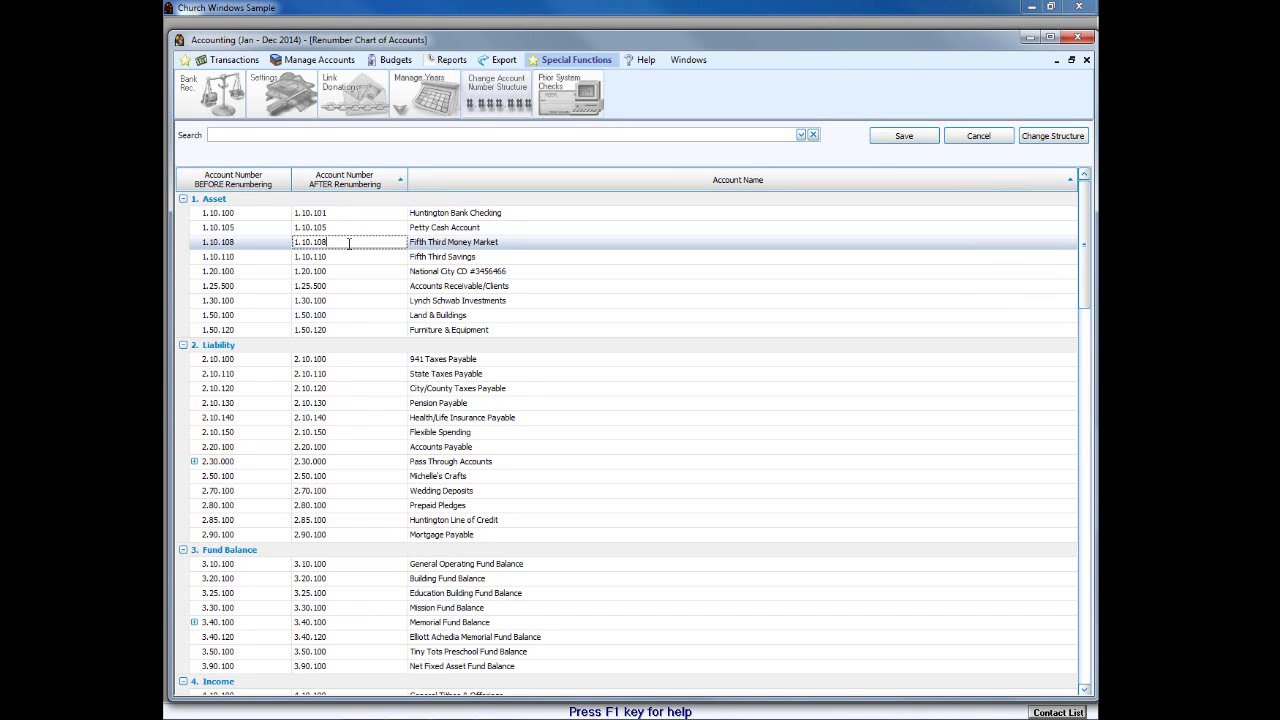
# - Try to save Huntington Bank Checking with 1.10.105, the same account number as Petty Cash Account
pyautogui.click(356, 214)
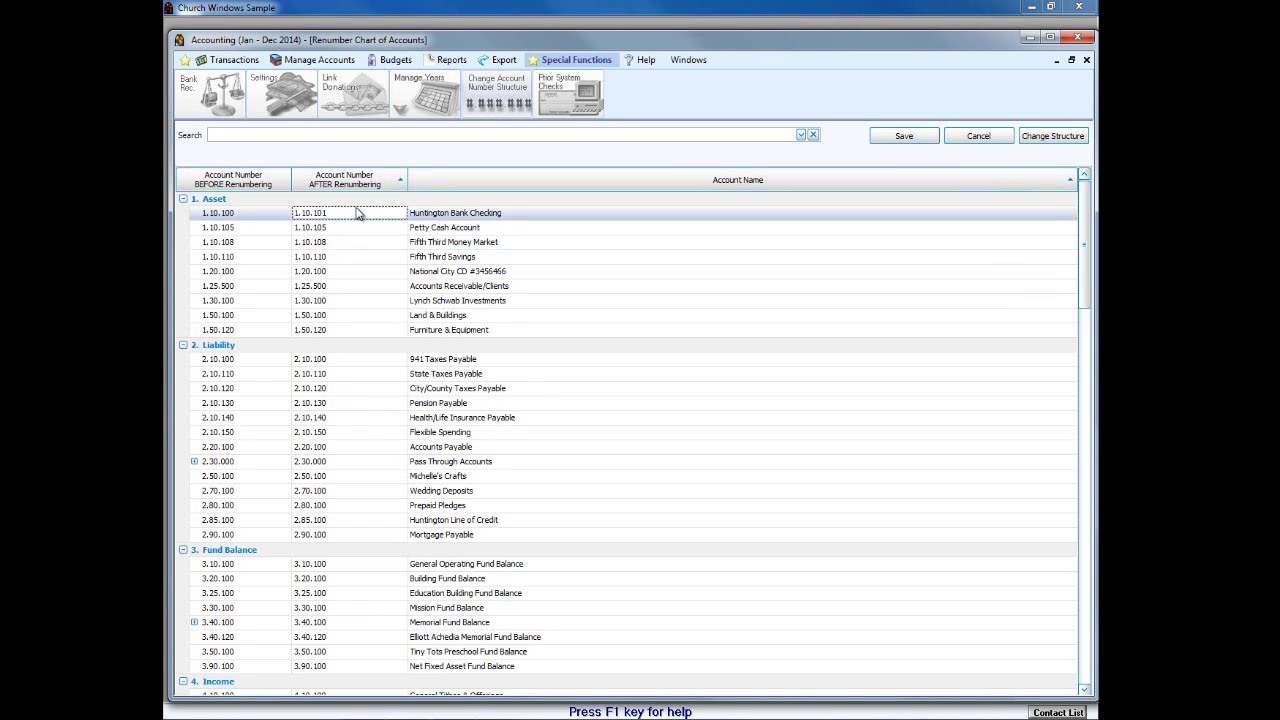
pyautogui.hotkey('shift', 'Left')
pyautogui.hotkey('shift', 'Left')
pyautogui.write('05')
pyautogui.click(350, 228)
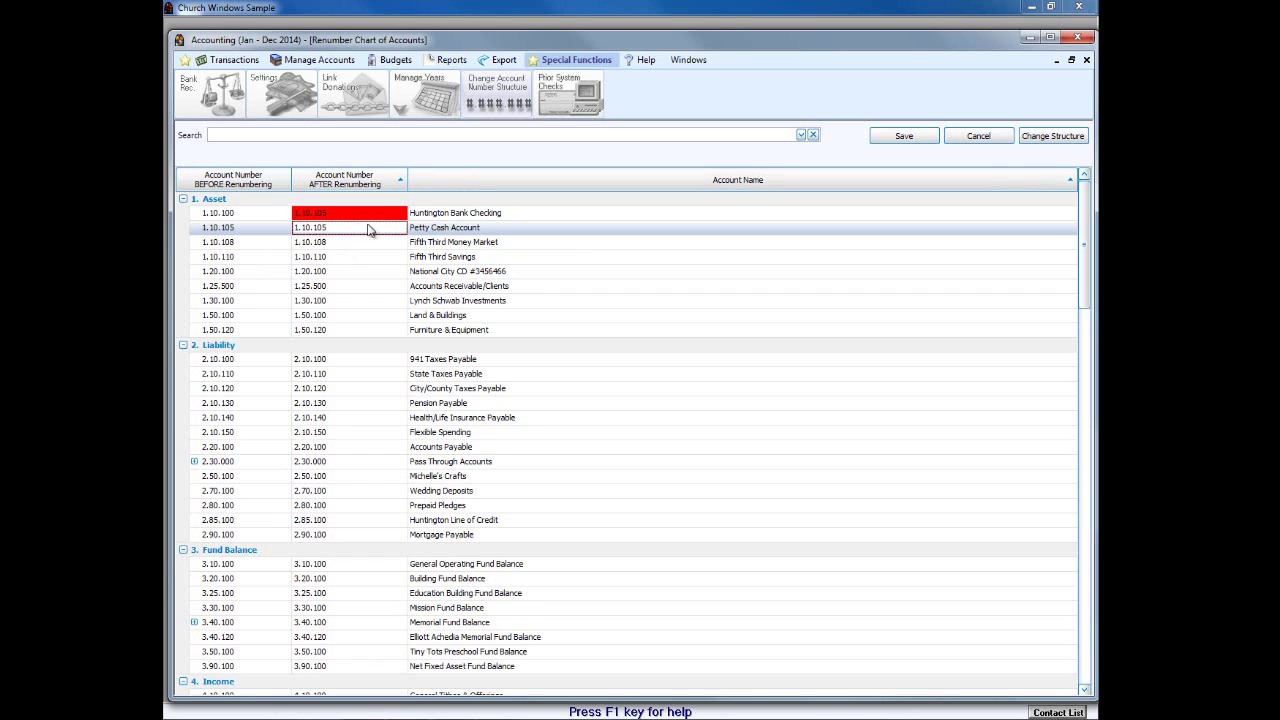
pyautogui.click(896, 137)
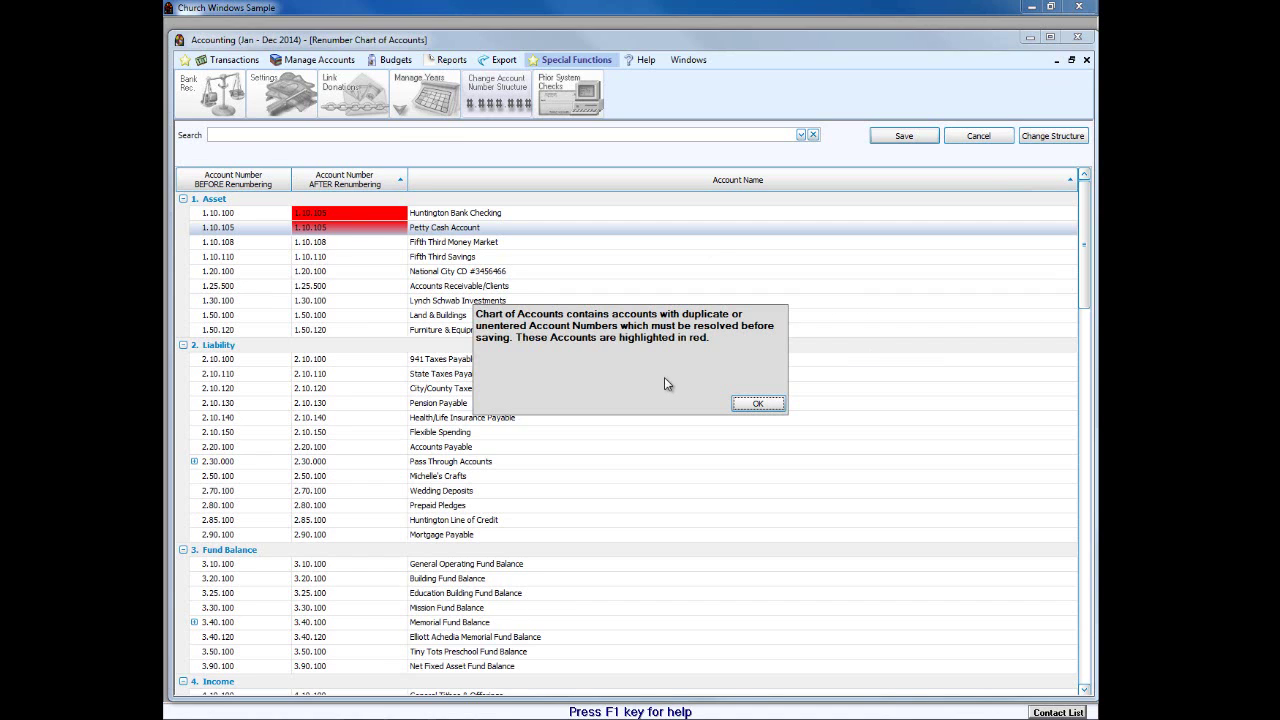
pyautogui.click(748, 404)
# - Resolve the duplicate by setting the after-renumbering account number of Huntington Bank Checking to 1.10.104
pyautogui.click(381, 212)
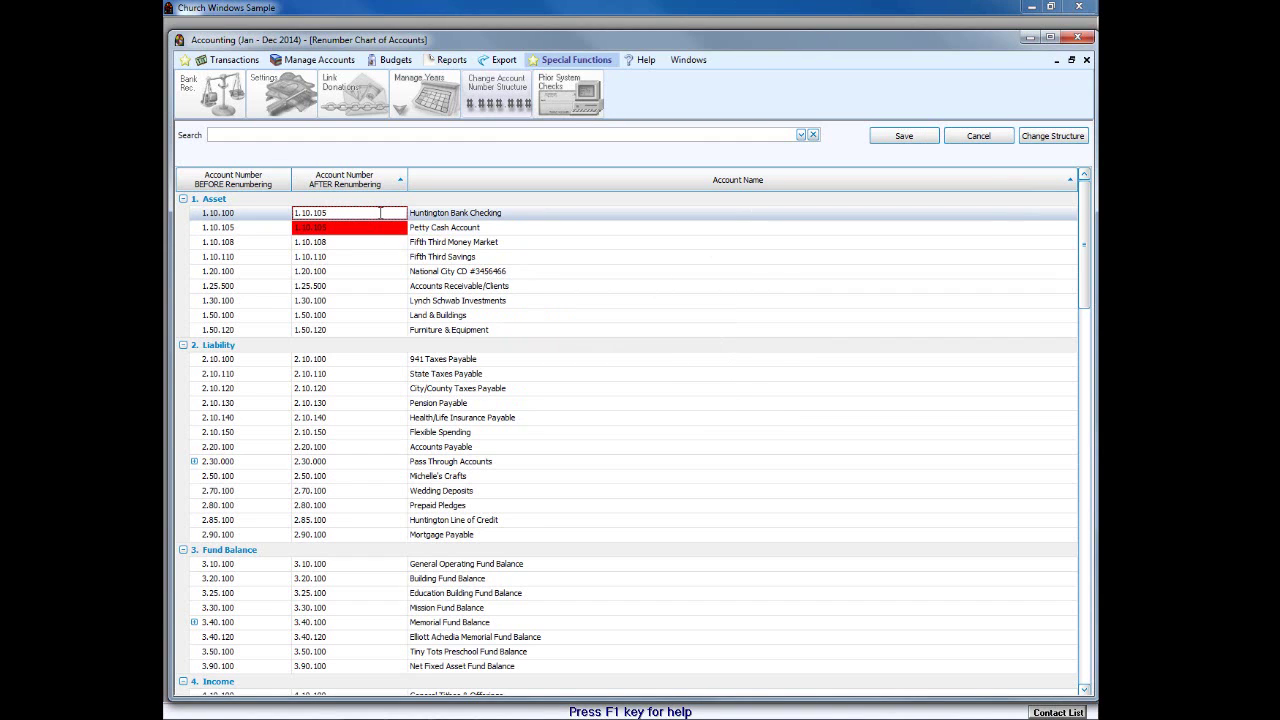
pyautogui.hotkey('shift', 'Left')
pyautogui.hotkey('shift', 'Left')
pyautogui.write('4')
pyautogui.press('BackSpace')
pyautogui.write('04')
pyautogui.click(353, 256)
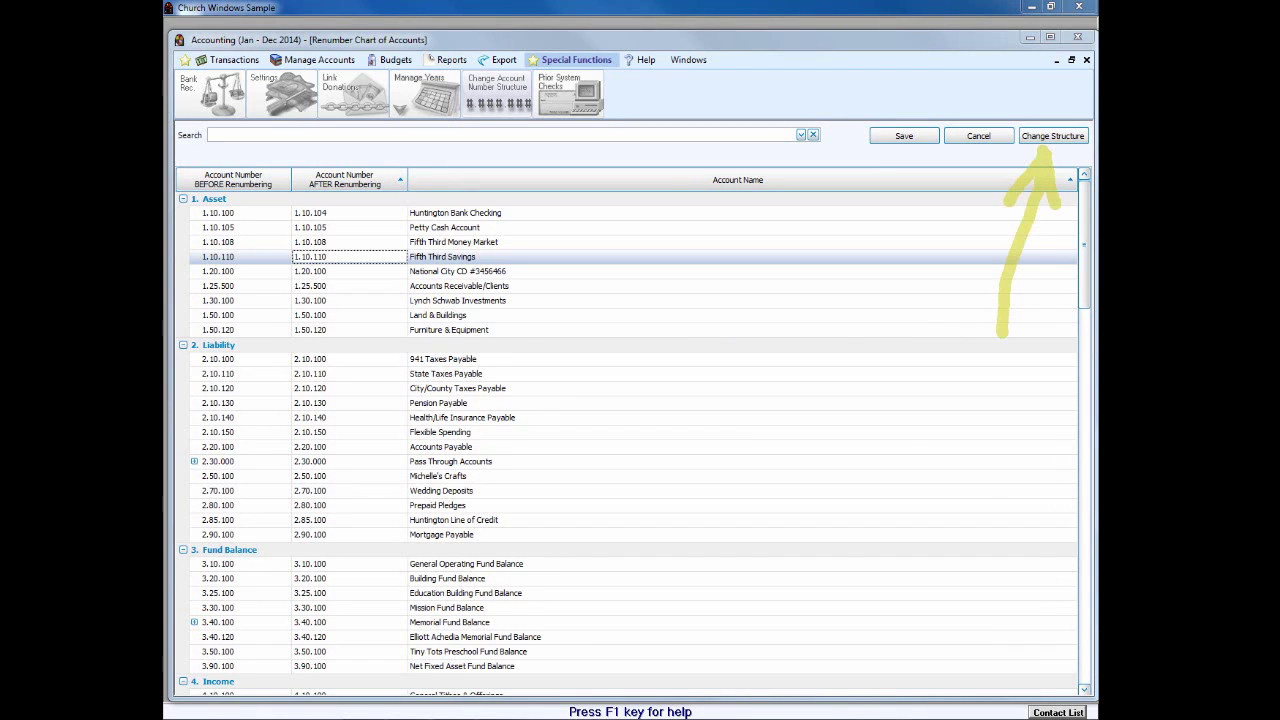
# - Try shortening the account number structure to #.##.##
pyautogui.click(1058, 136)
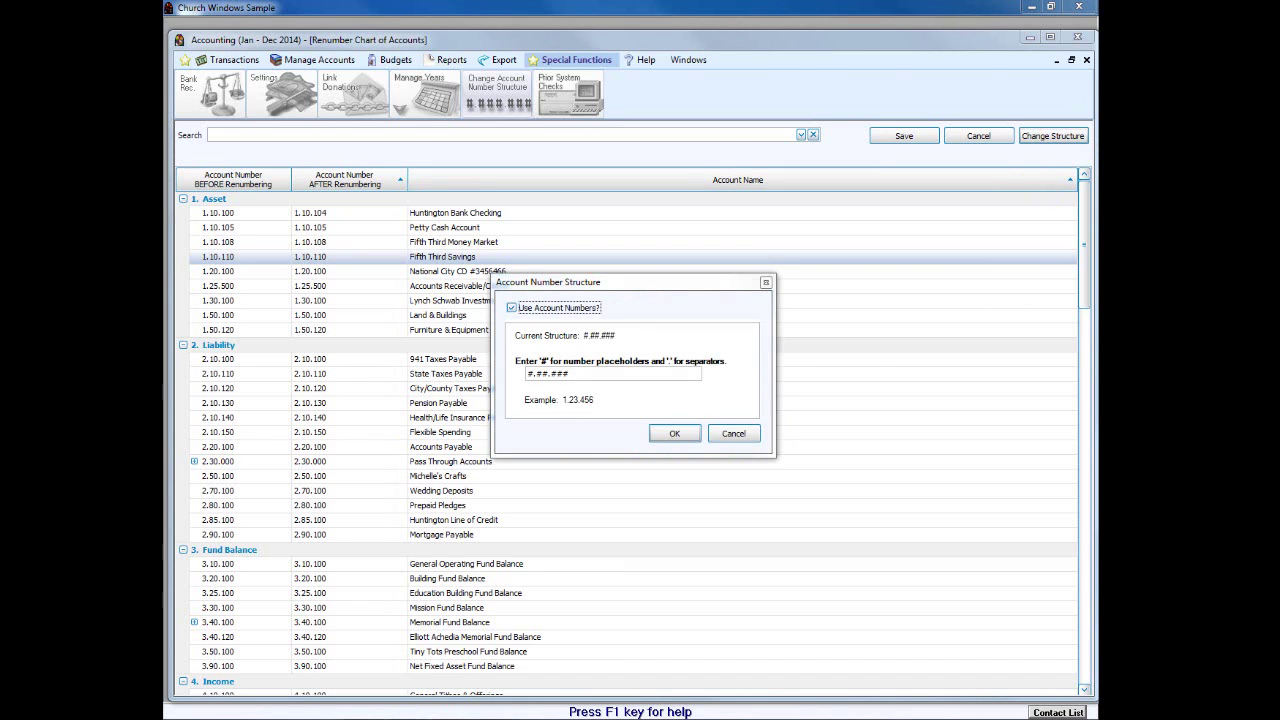
pyautogui.click(512, 308)
pyautogui.click(570, 373)
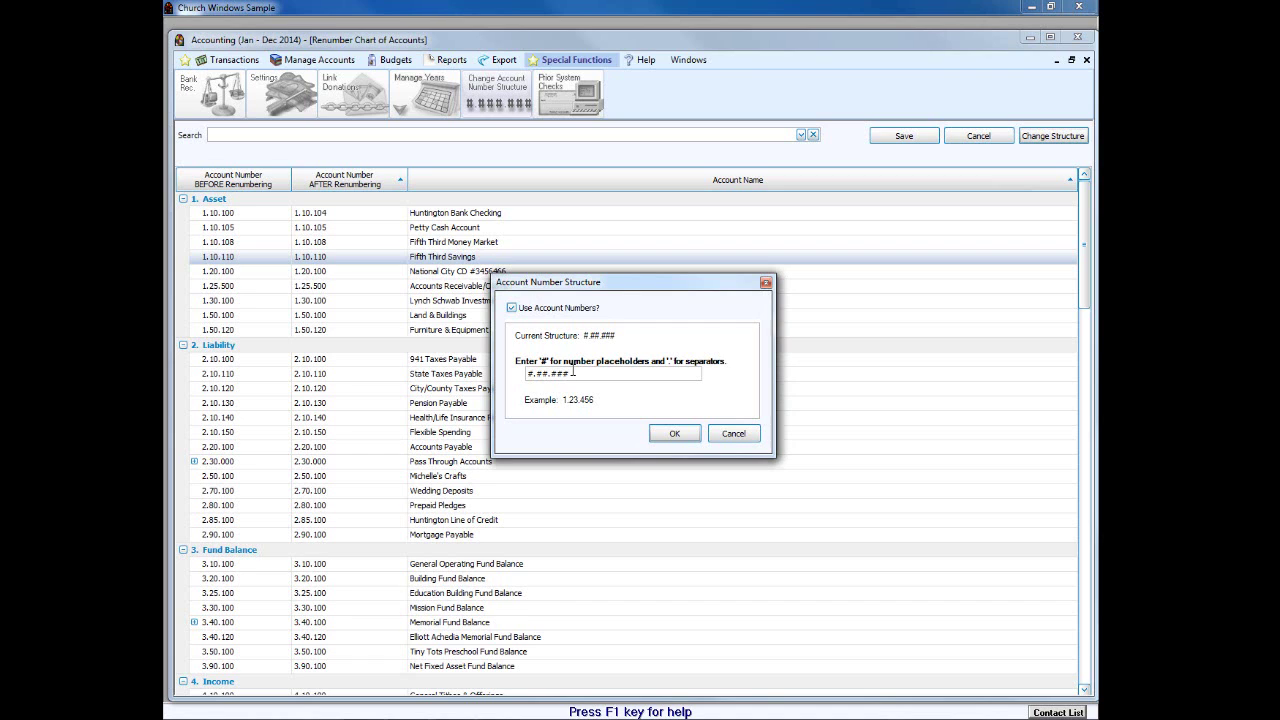
pyautogui.press('BackSpace')
pyautogui.click(681, 440)
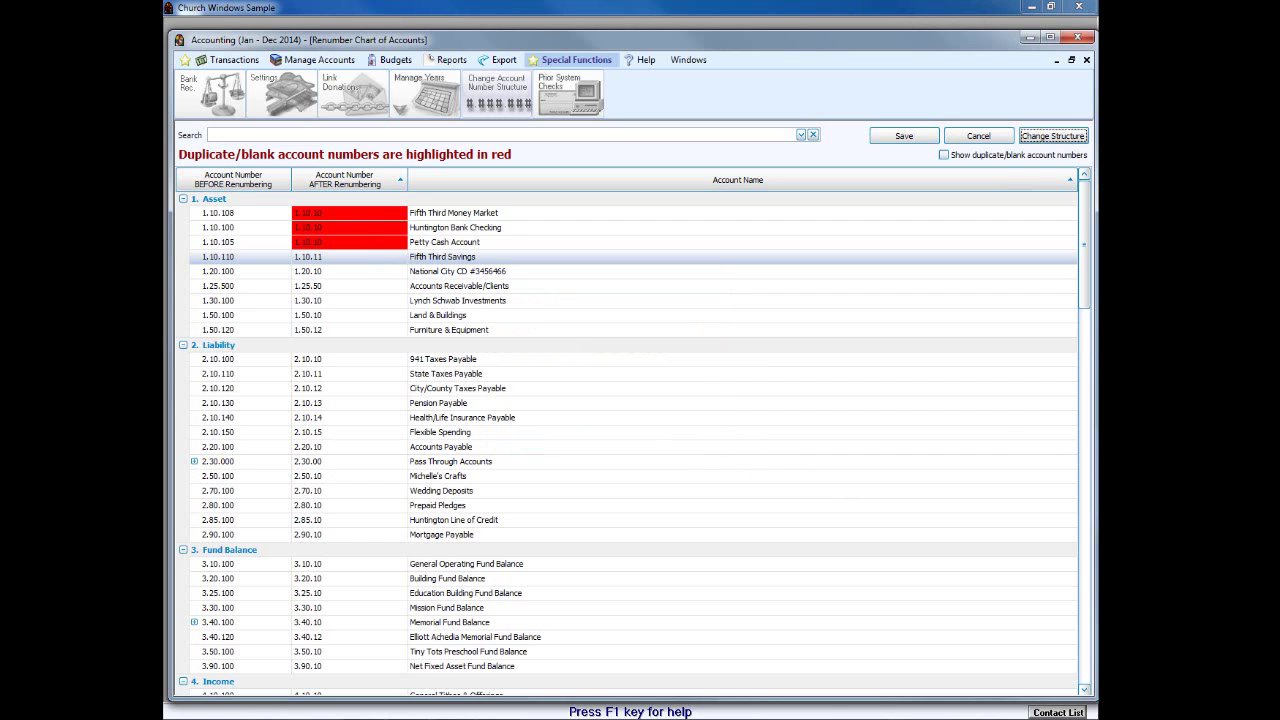
# - Examine the duplicate after-renumbering numbers, including the Music Director and Assoc Minister Salary & Benefits subaccounts, and cancel the renumbering
pyautogui.click(1088, 614)
pyautogui.click(1088, 614)
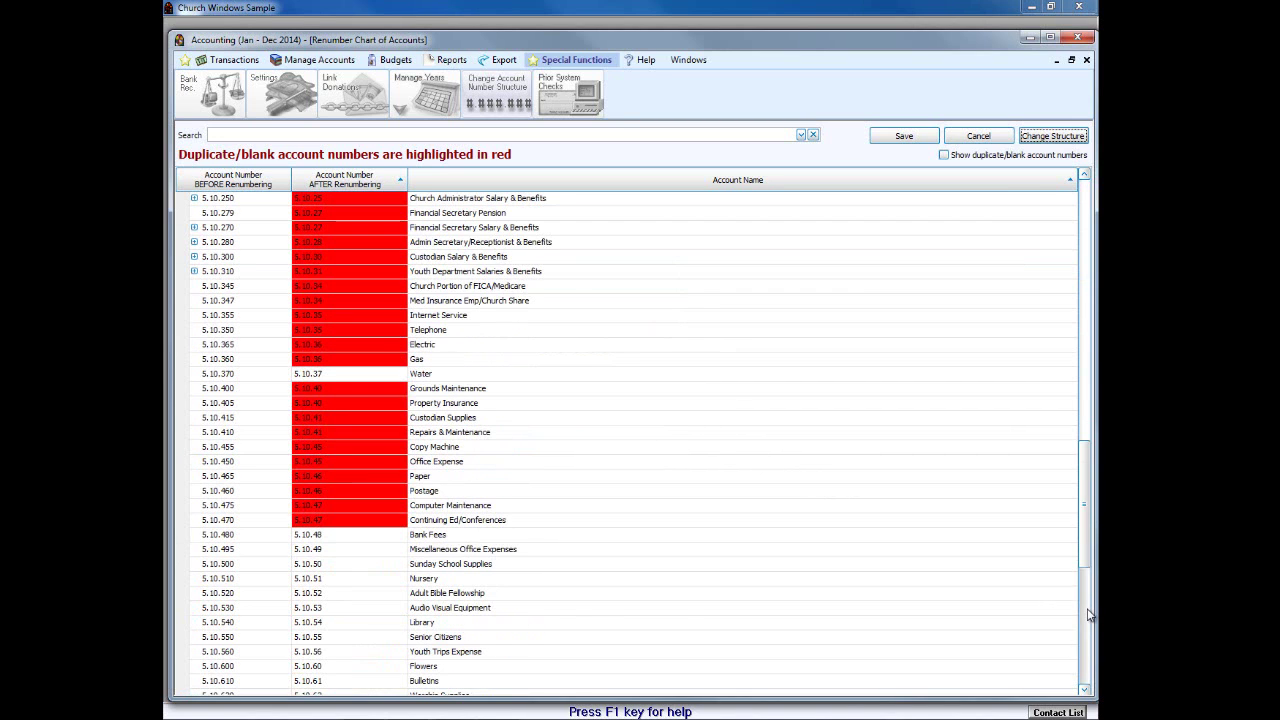
pyautogui.click(1088, 614)
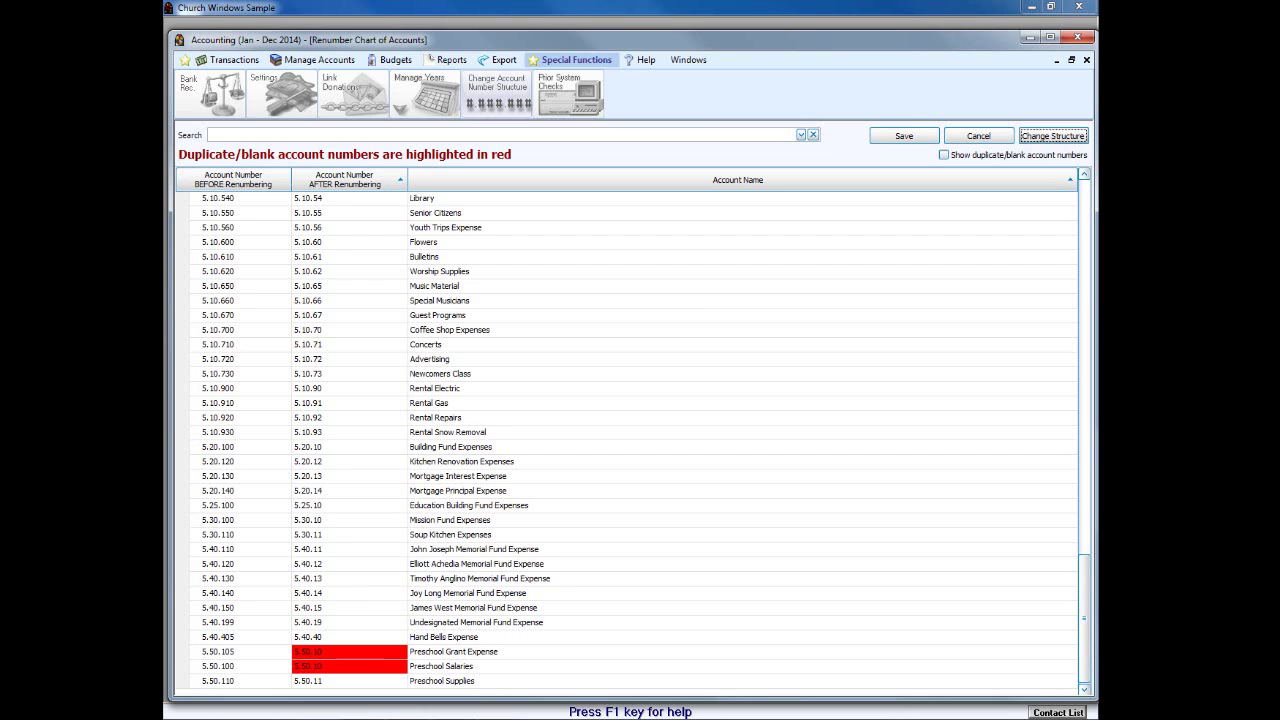
pyautogui.moveTo(1088, 580); pyautogui.dragTo(1089, 449)
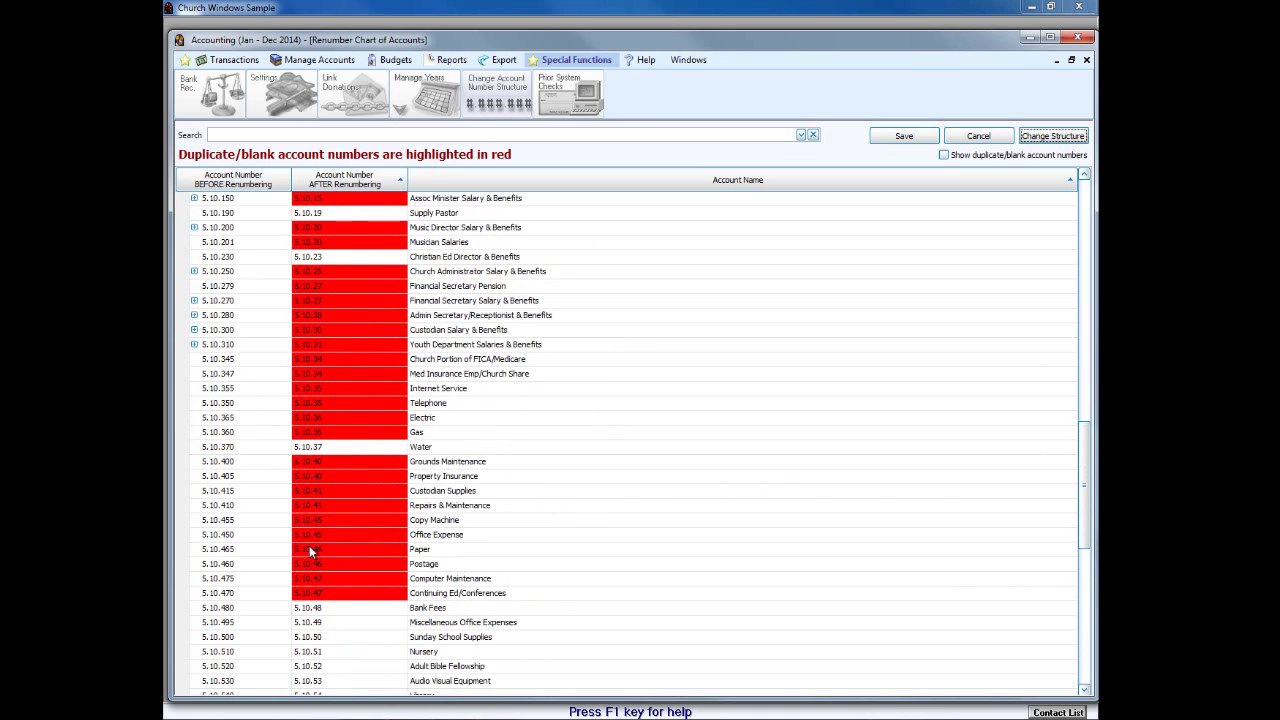
pyautogui.click(194, 228)
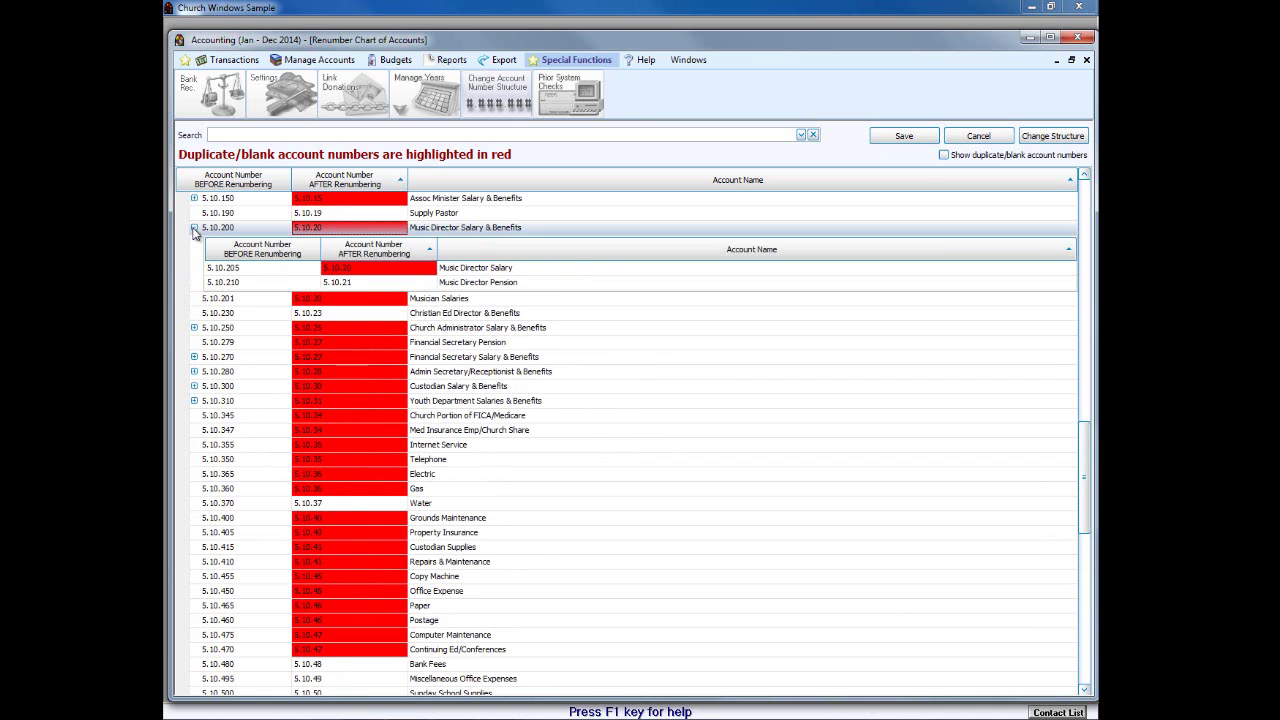
pyautogui.click(194, 228)
pyautogui.click(194, 198)
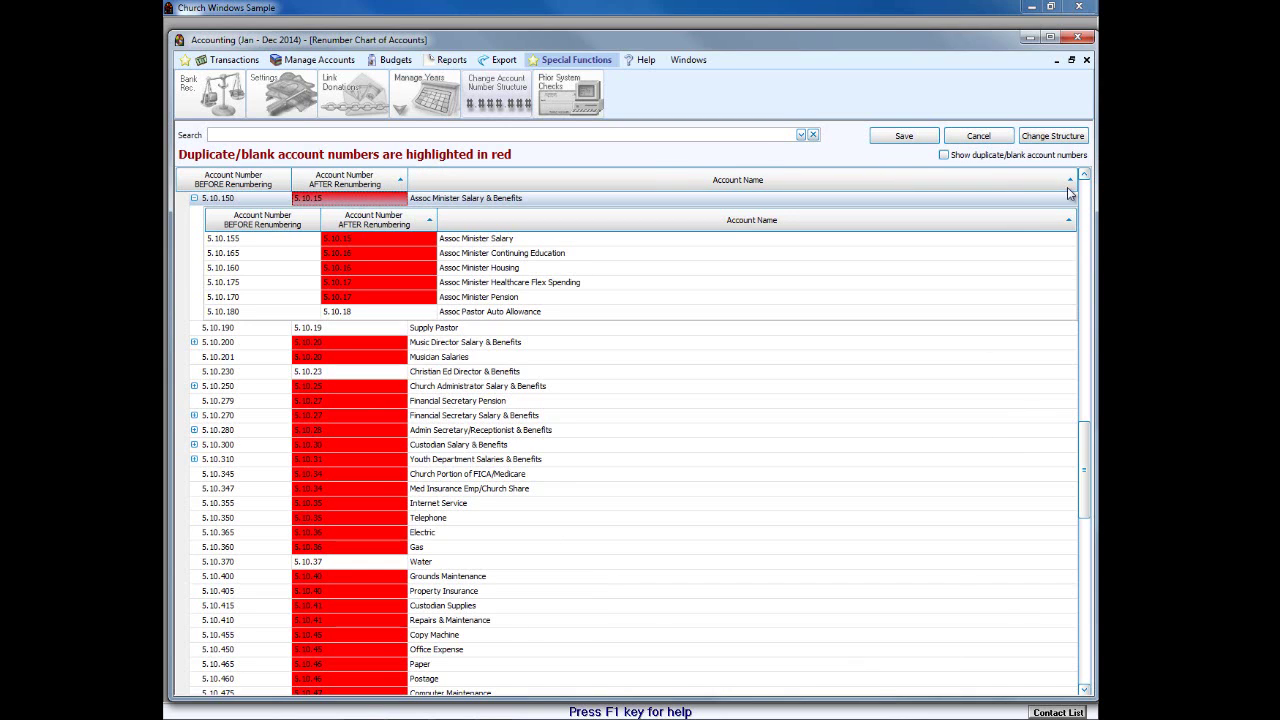
pyautogui.click(980, 135)
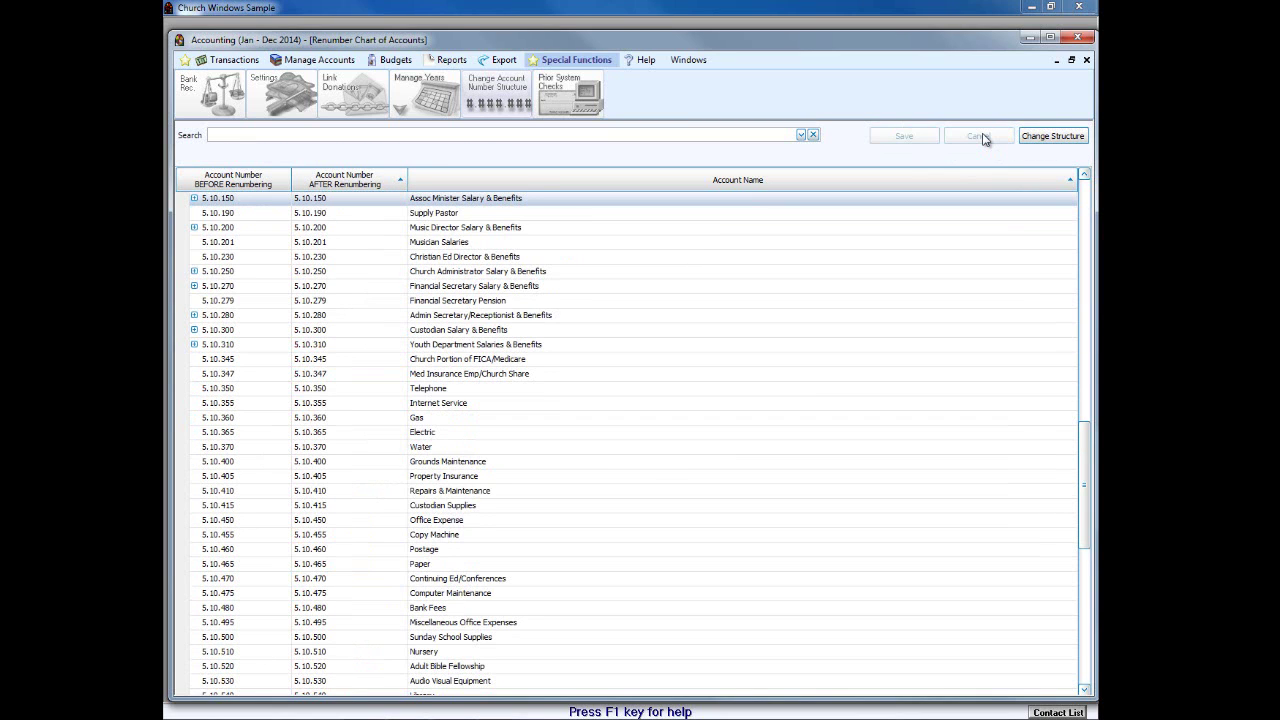
# - Try expanding the account number structure to #.###.###
pyautogui.click(1037, 139)
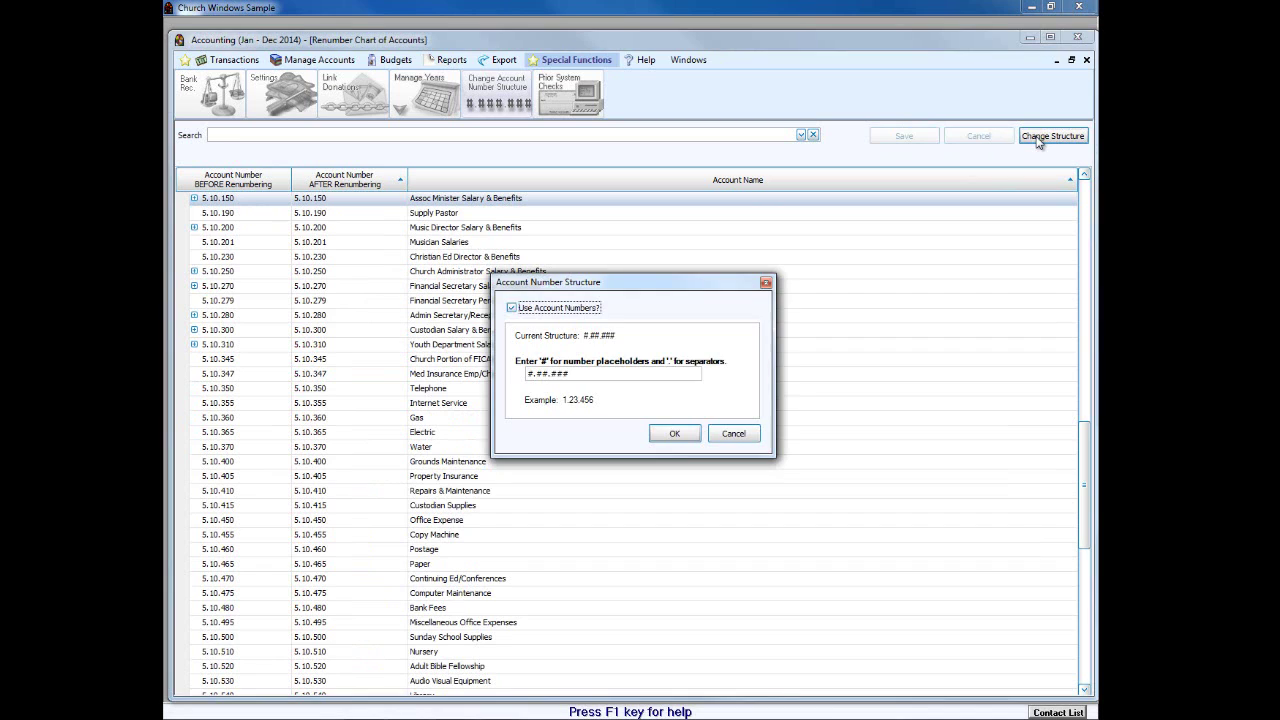
pyautogui.click(548, 373)
pyautogui.write('#')
pyautogui.click(665, 433)
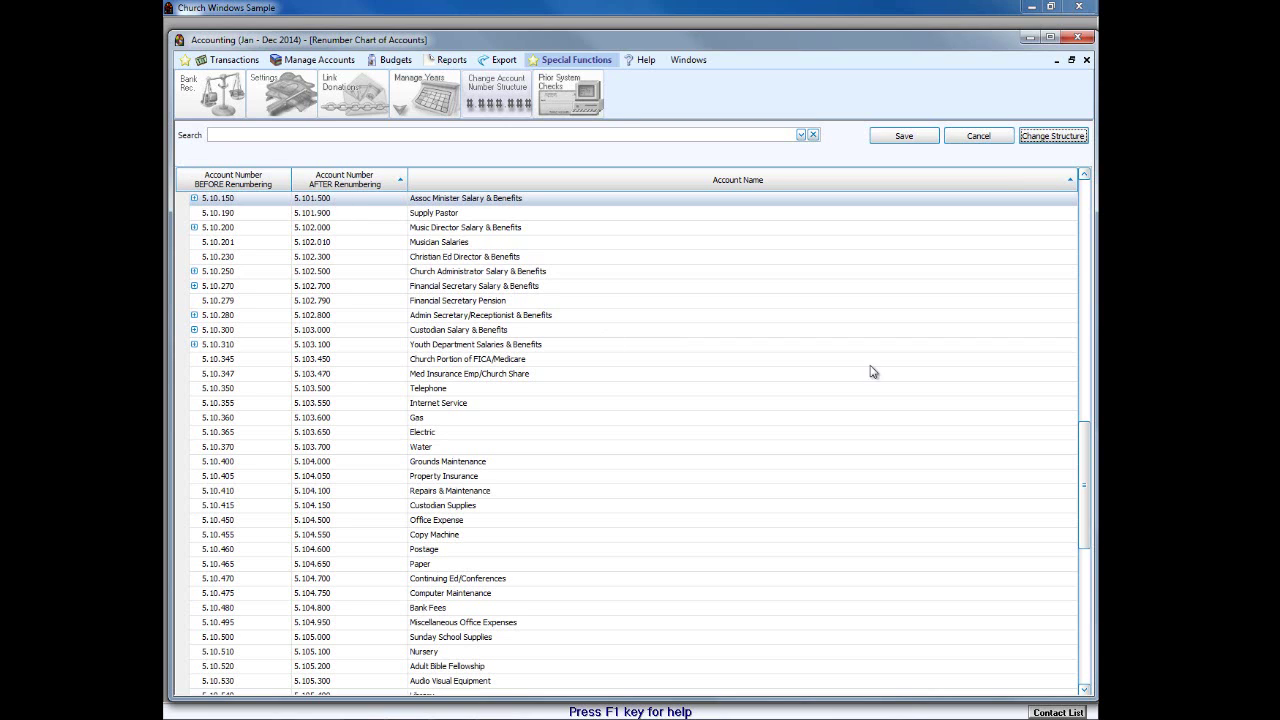
# - Examine the proposed after-renumbering numbers of the expense and income accounts, and cancel the structure change
pyautogui.moveTo(1085, 487); pyautogui.dragTo(1081, 630)
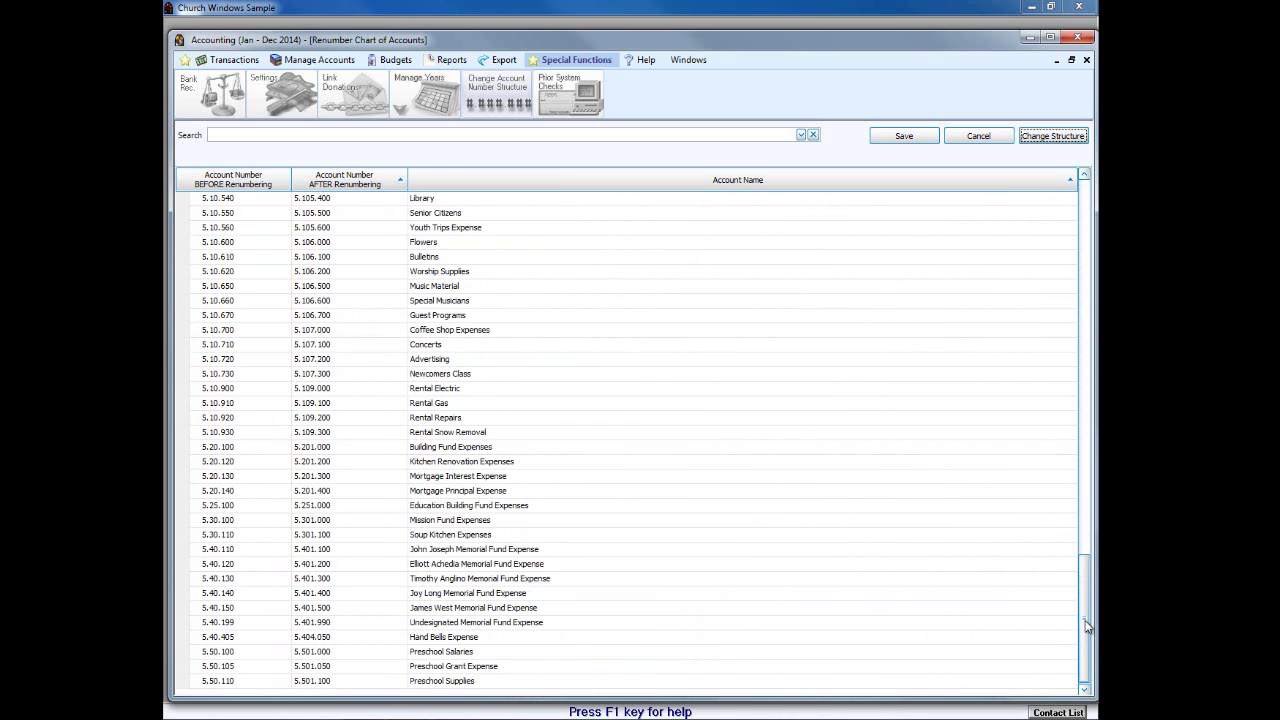
pyautogui.moveTo(1087, 618); pyautogui.dragTo(1081, 585)
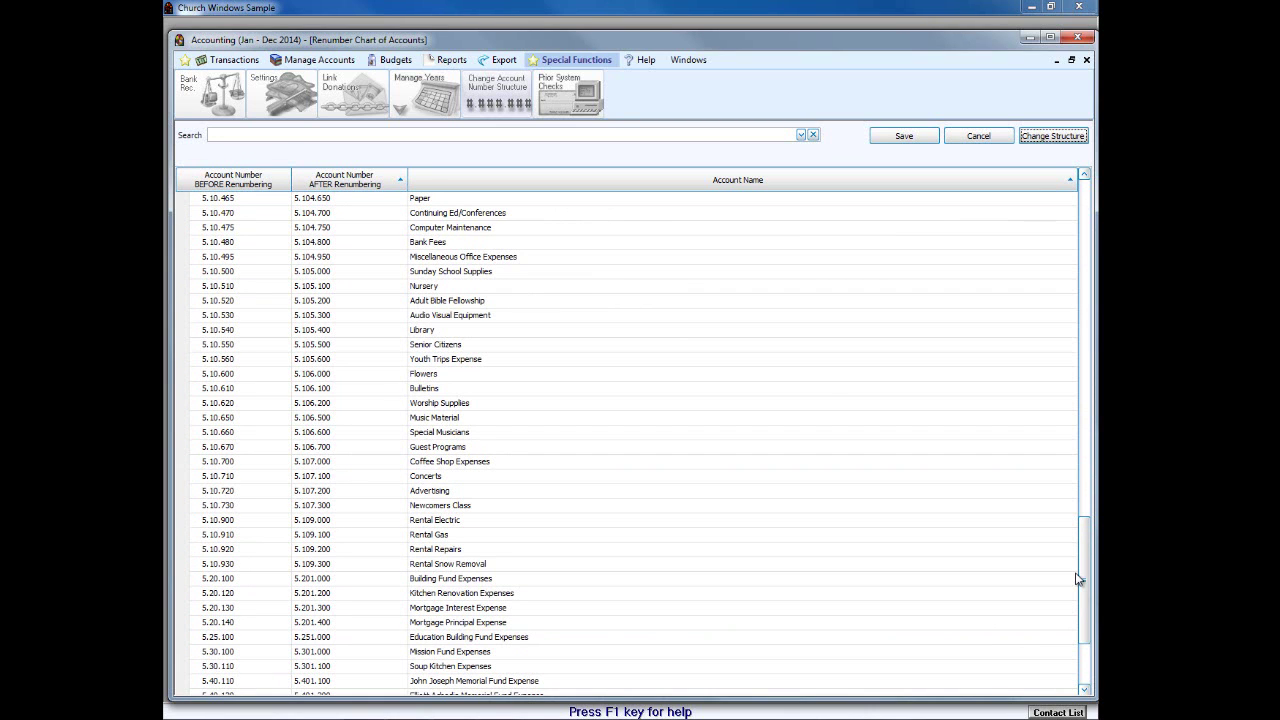
pyautogui.moveTo(1085, 575); pyautogui.dragTo(1085, 423)
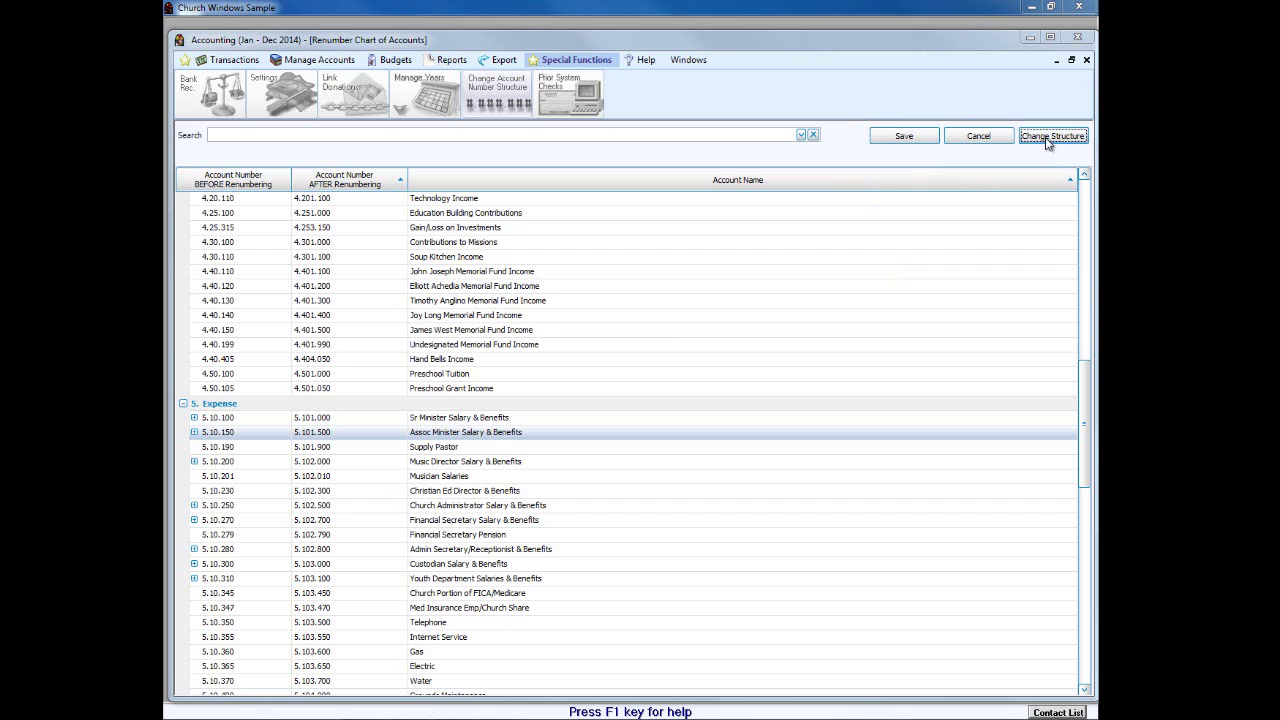
pyautogui.click(956, 143)
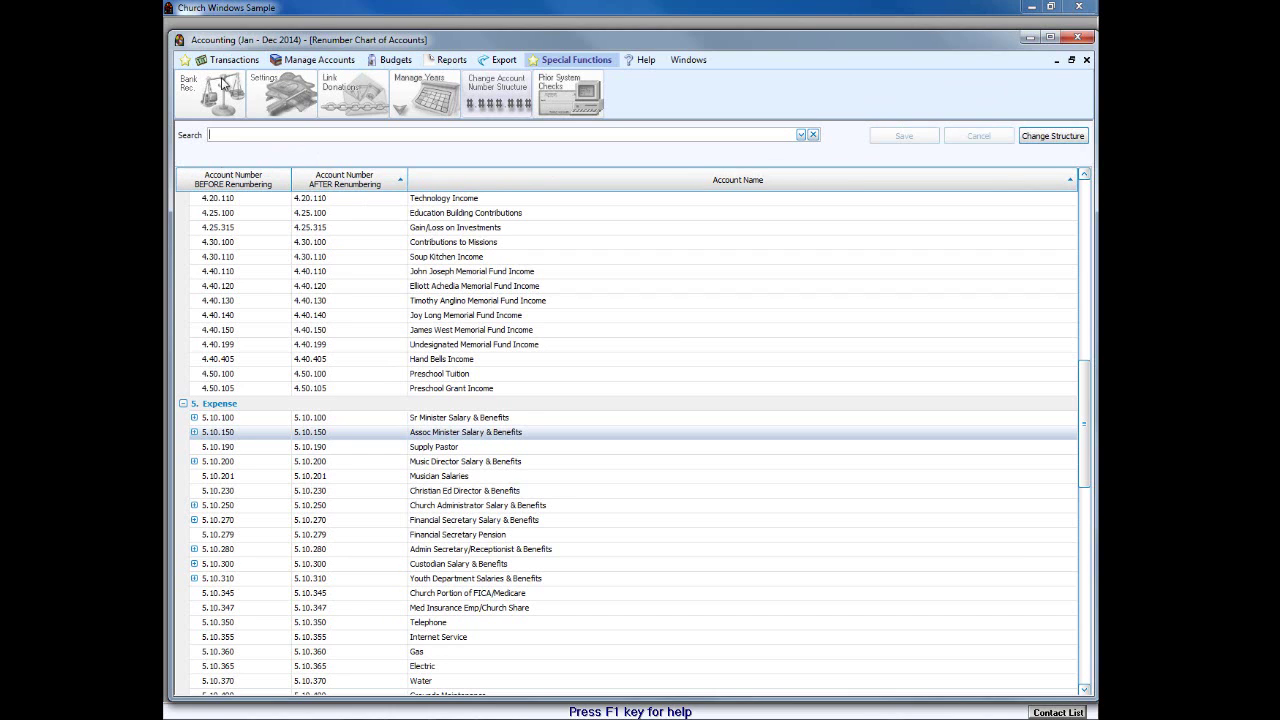
# - Close the Renumber Chart of Accounts window and look over the available financial reports
pyautogui.click(450, 60)
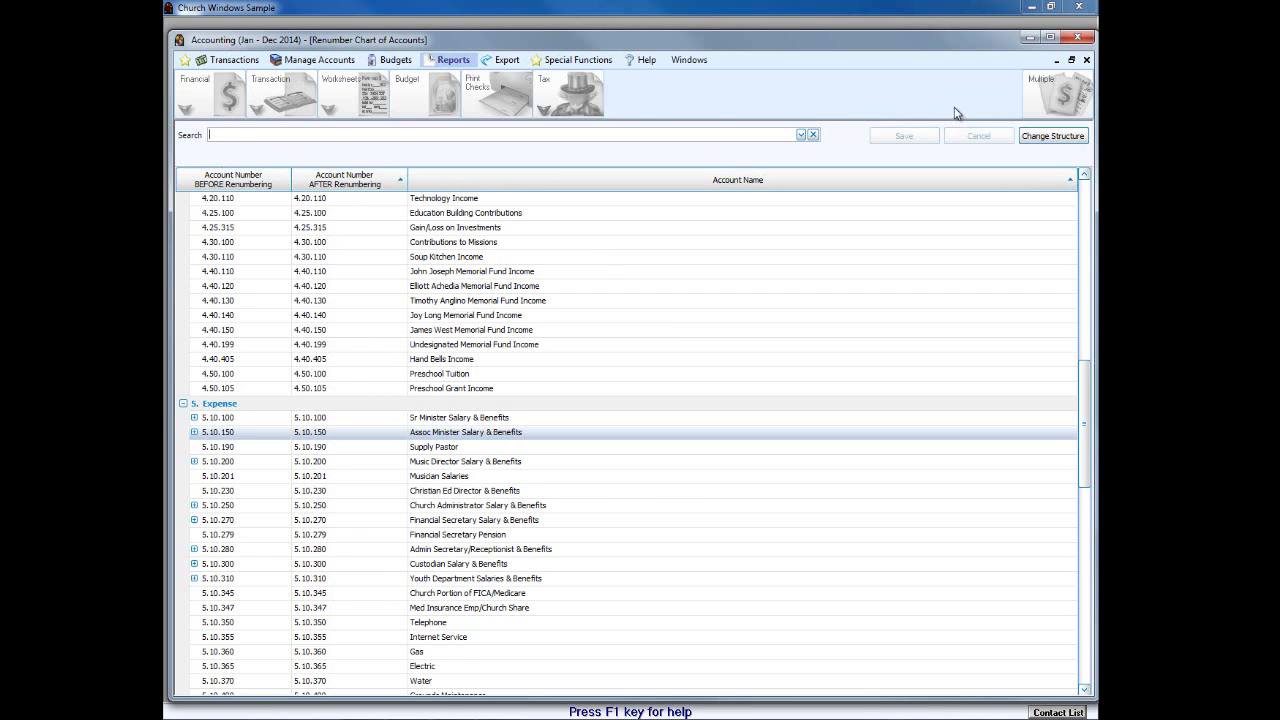
pyautogui.moveTo(1083, 356); pyautogui.dragTo(1084, 163)
pyautogui.click(1086, 60)
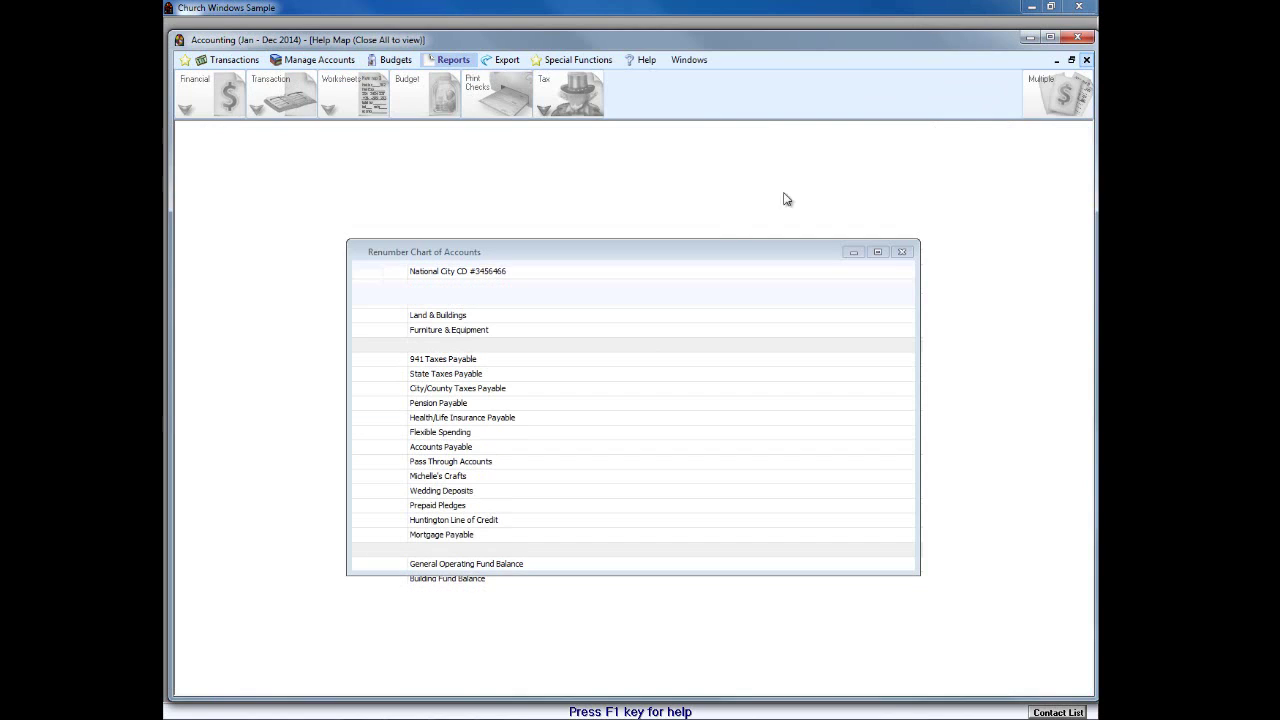
pyautogui.click(900, 253)
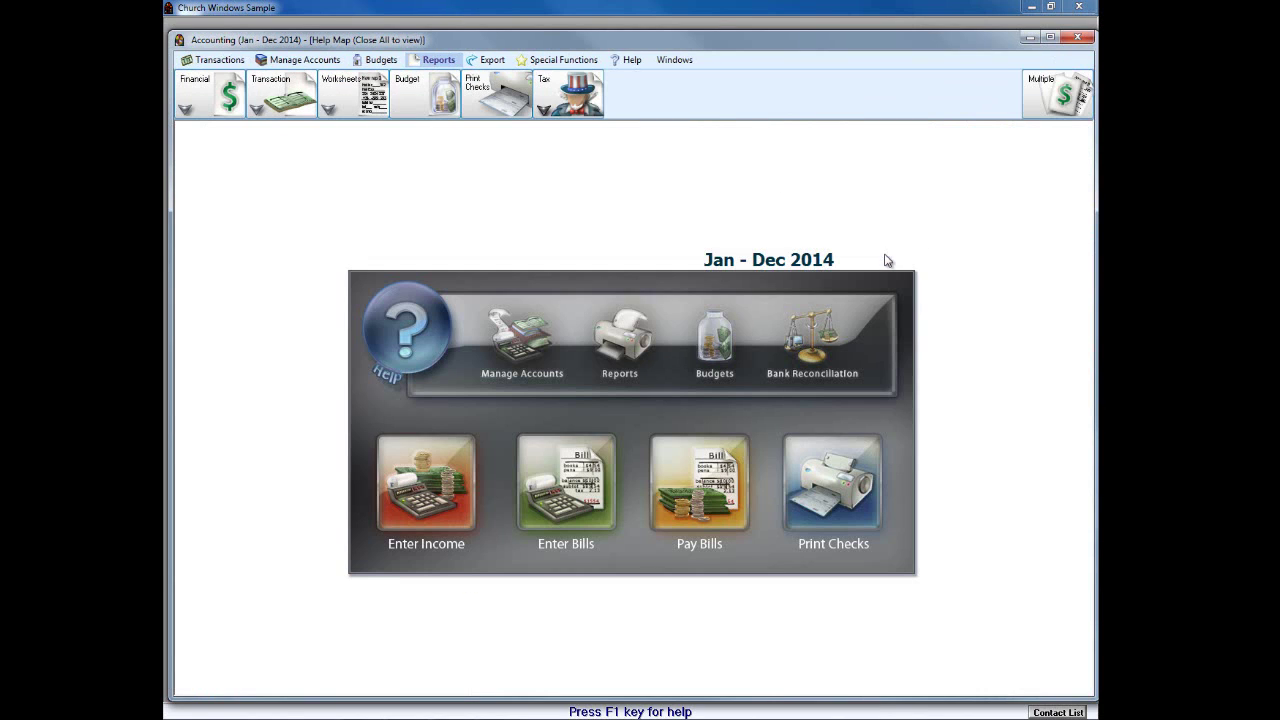
pyautogui.click(212, 100)
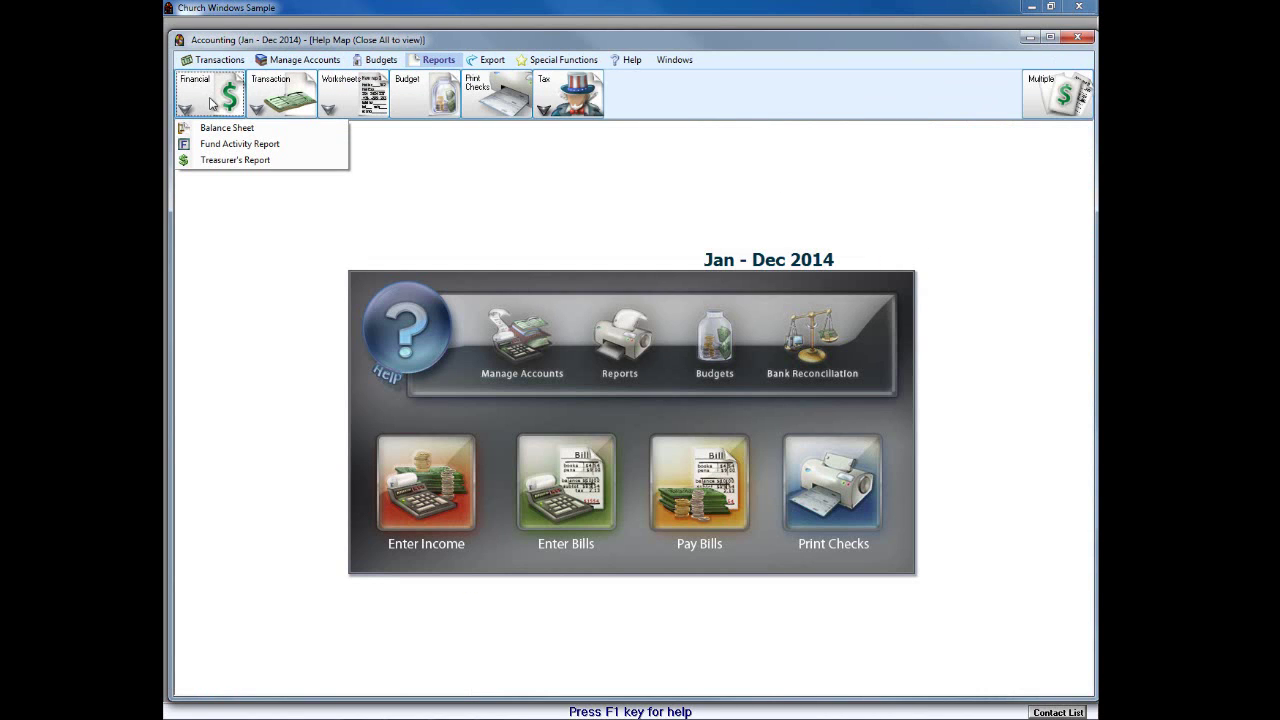
pyautogui.click(446, 216)
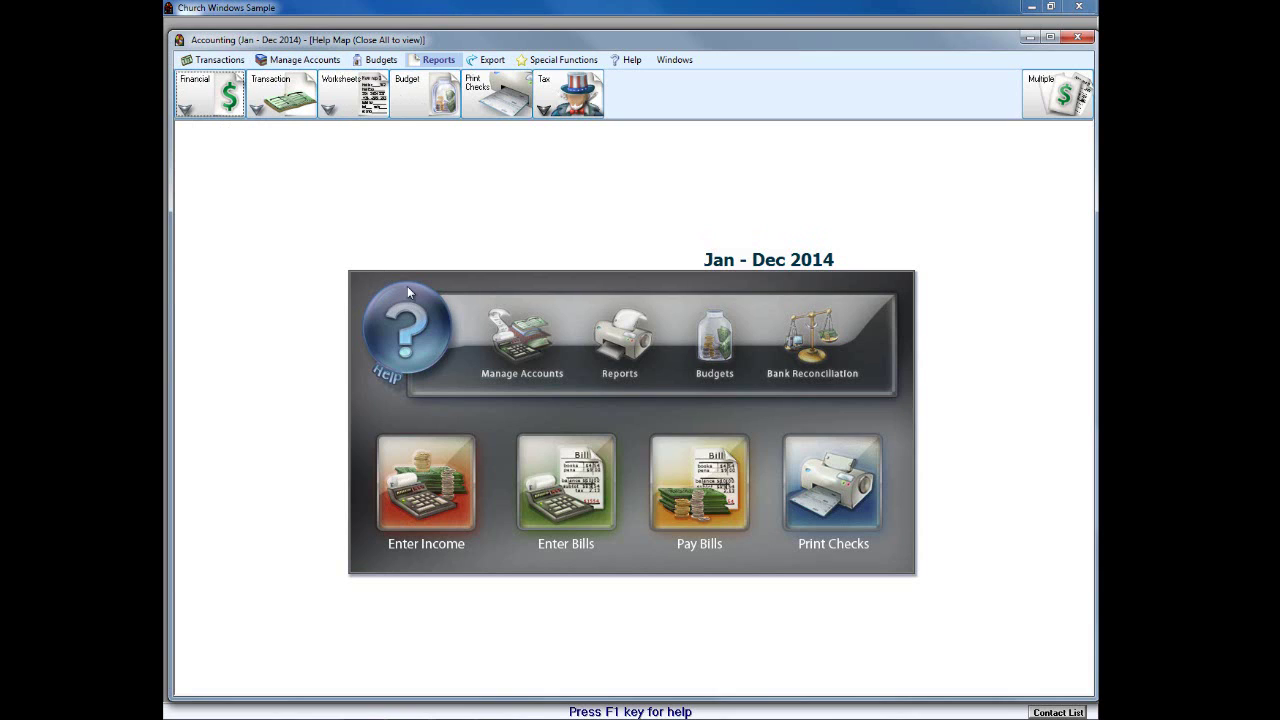
# - View the unmatched accounts between 2013 and 2014 in Match Accounts, and close the window
pyautogui.click(312, 61)
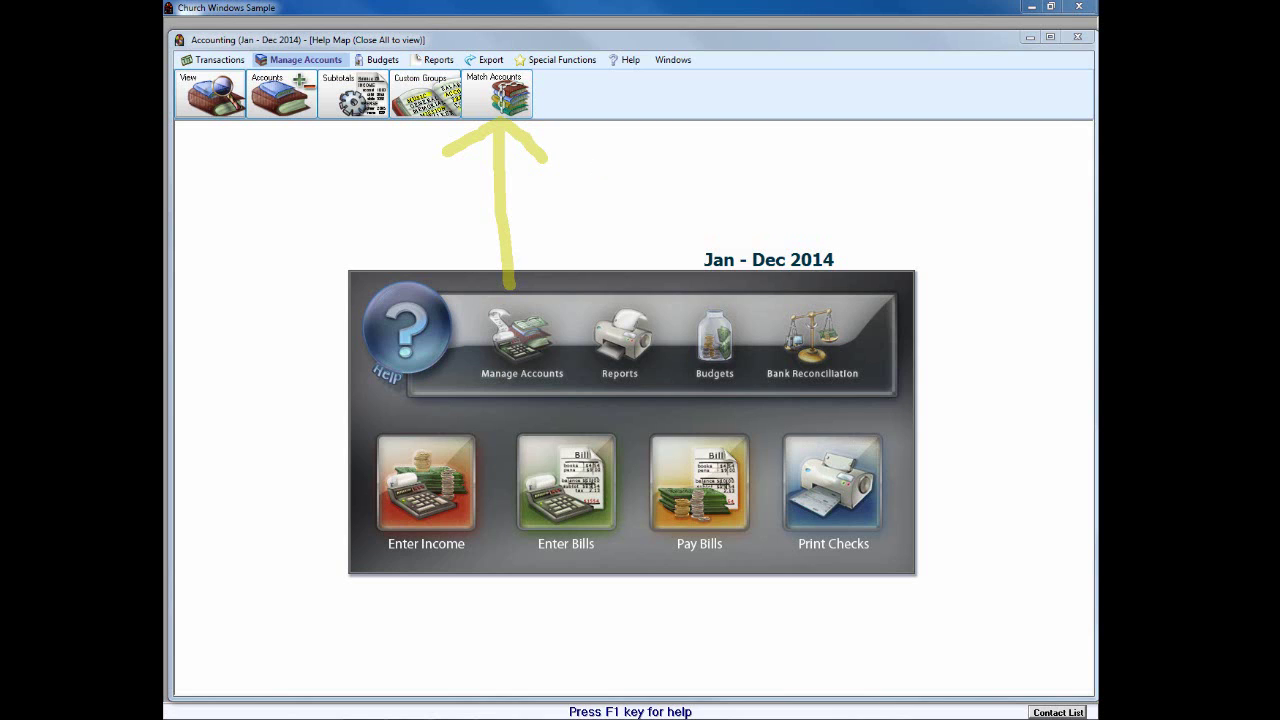
pyautogui.click(498, 97)
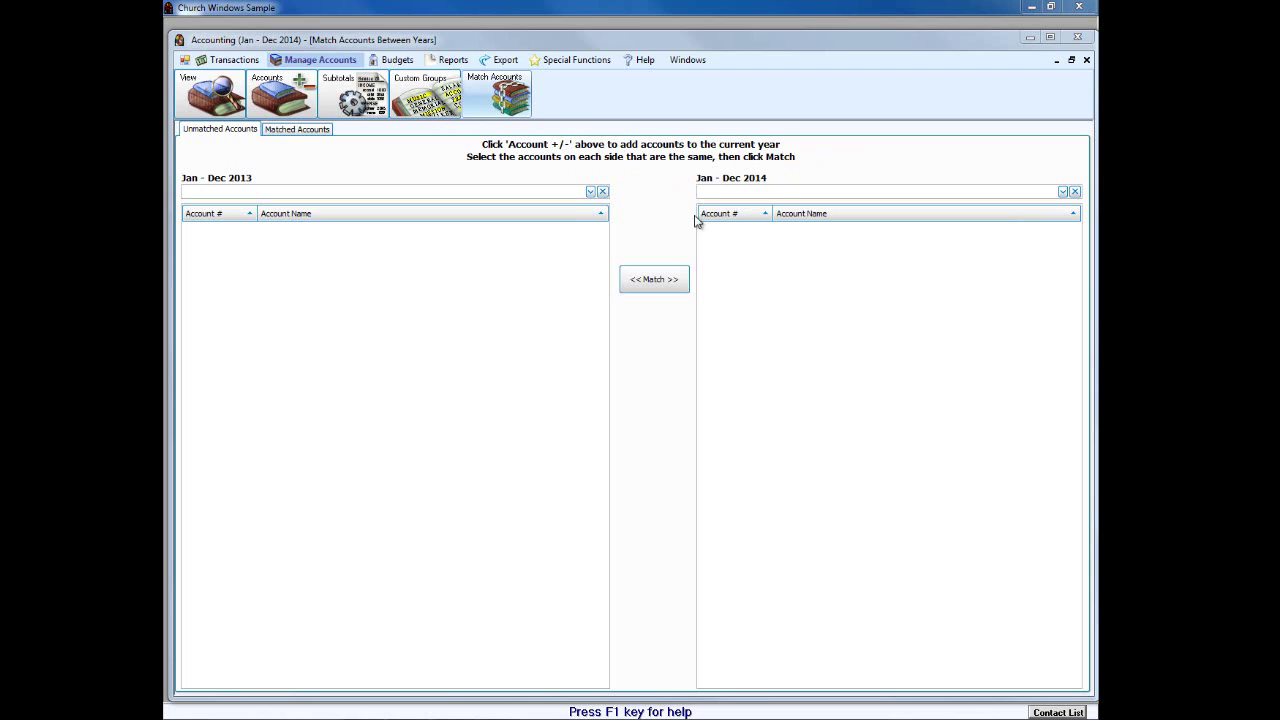
pyautogui.click(1087, 62)
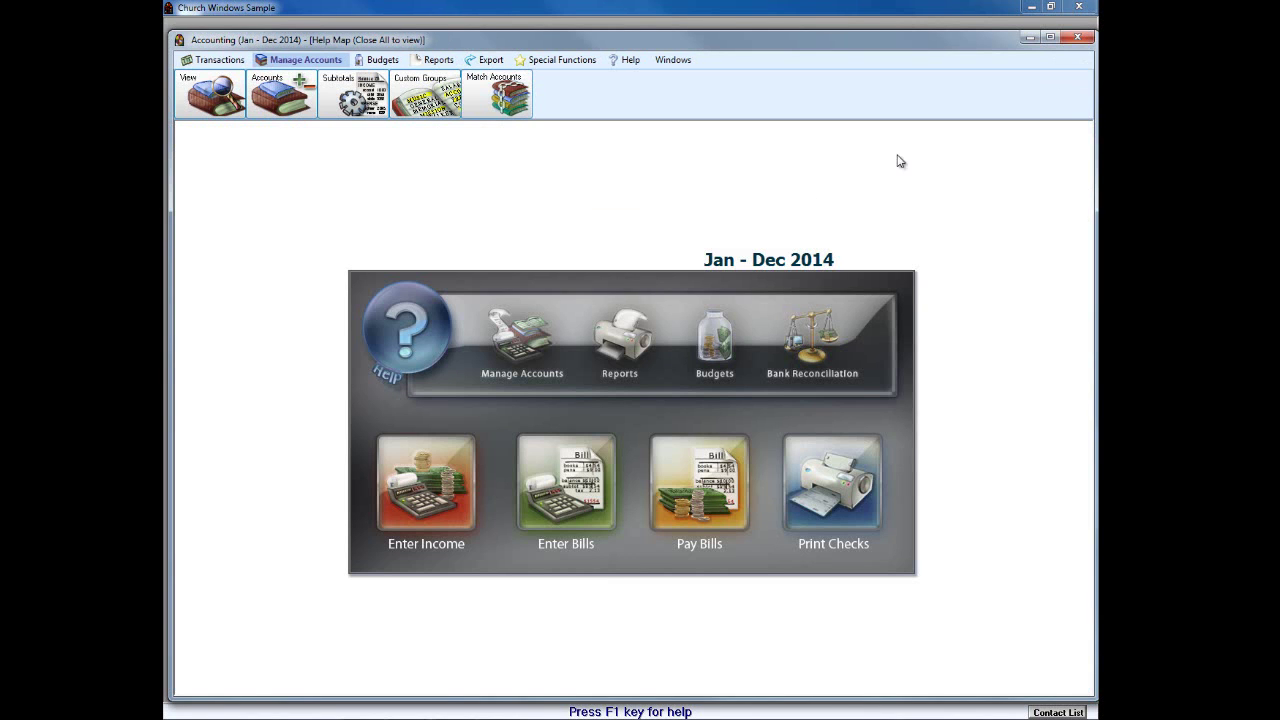
# - Preview the February 2014 Treasurer's Report with zero-balance accounts included and the Account # column visible
pyautogui.click(435, 59)
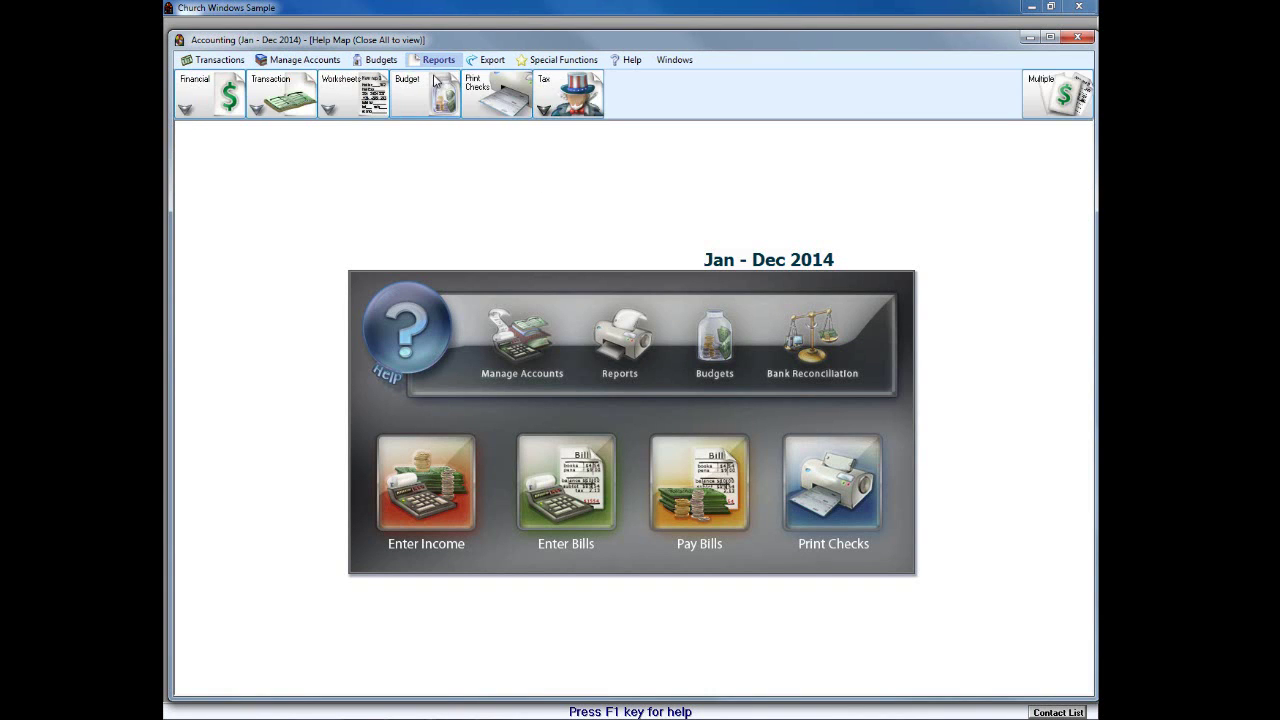
pyautogui.click(192, 96)
pyautogui.click(216, 157)
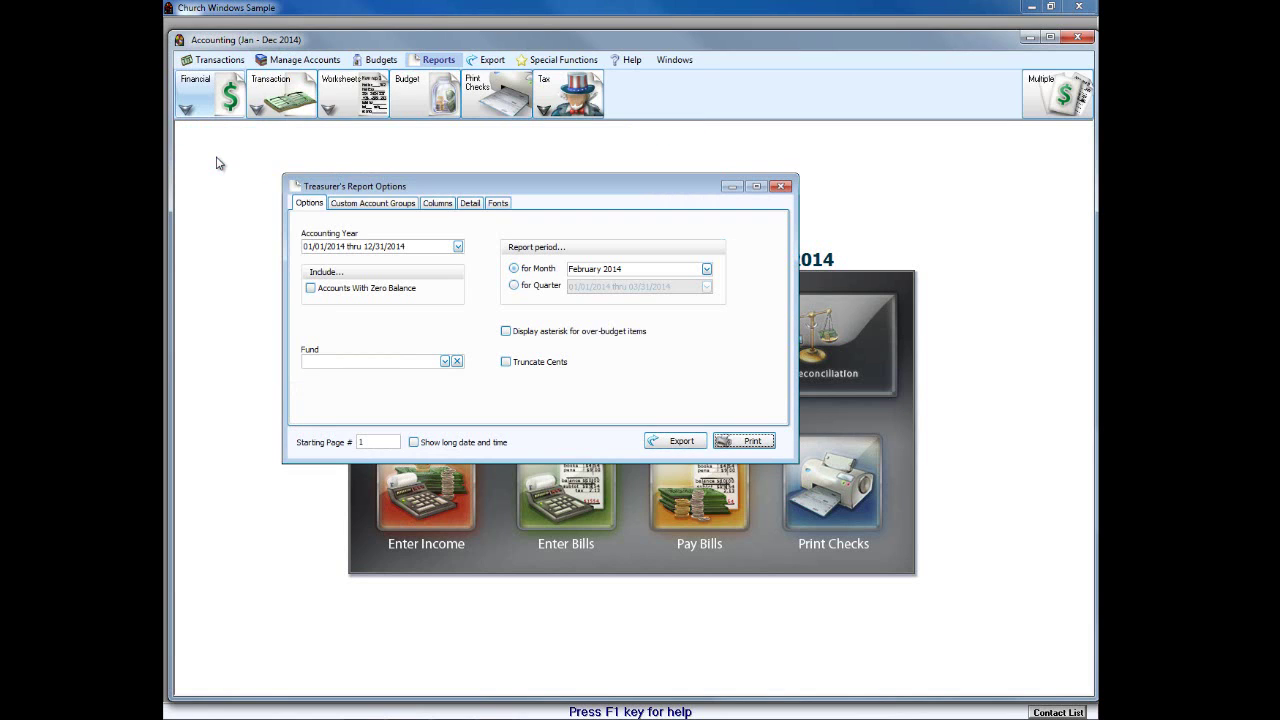
pyautogui.click(310, 288)
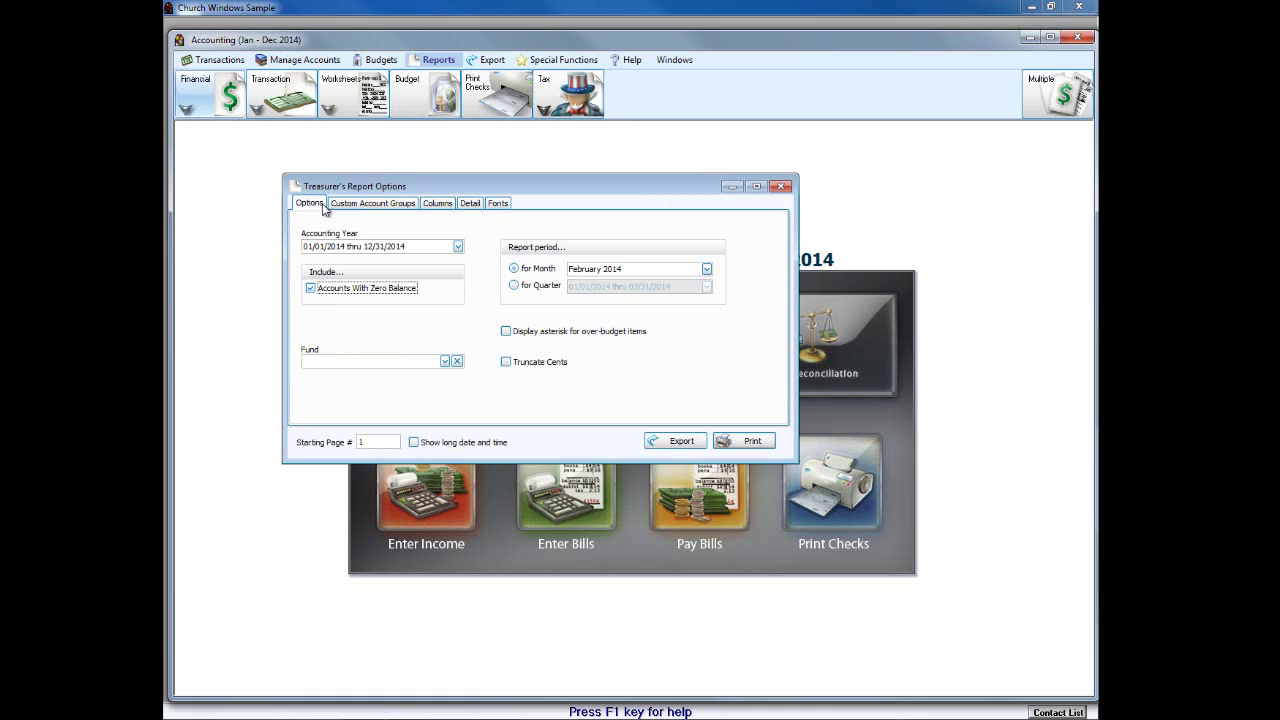
pyautogui.click(436, 204)
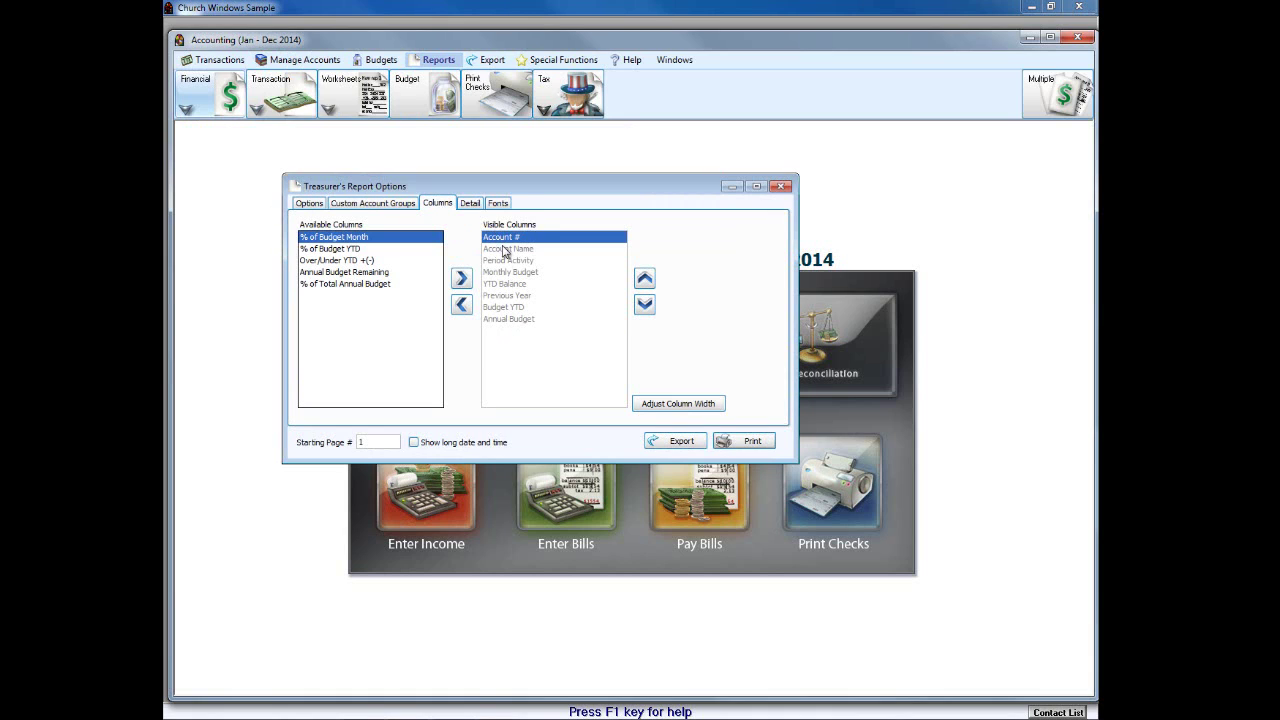
pyautogui.click(740, 444)
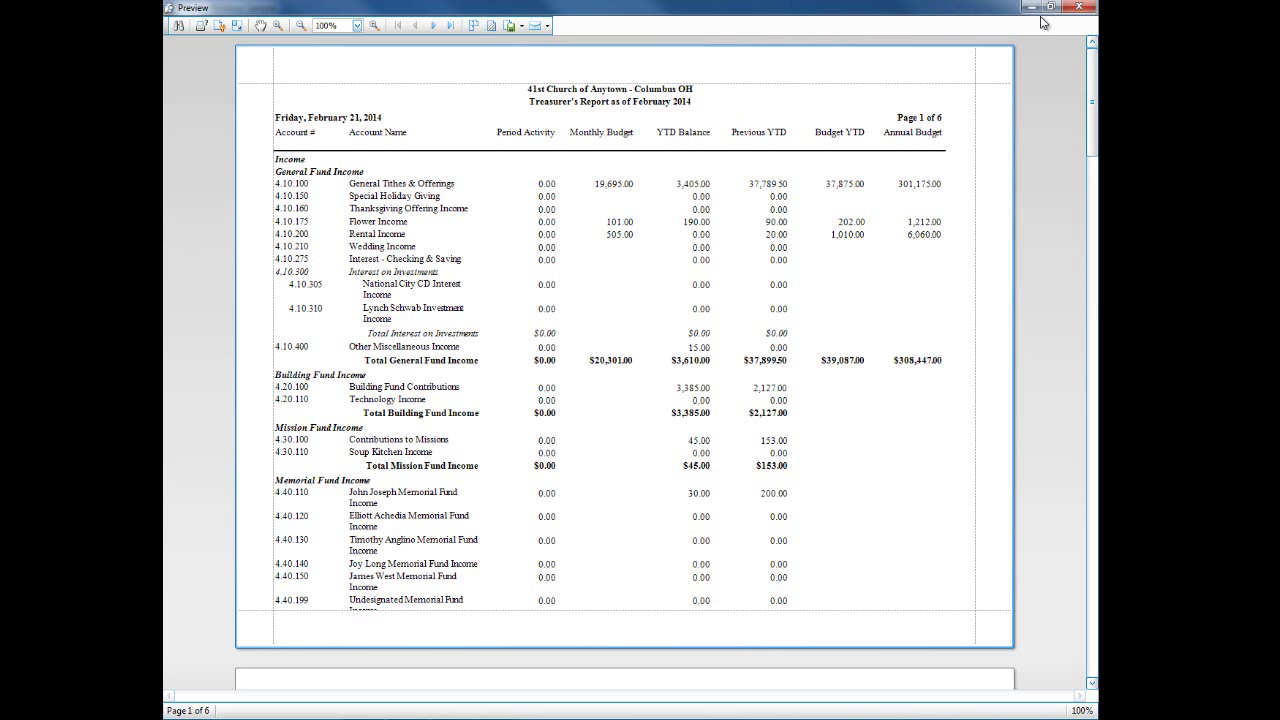
pyautogui.click(1071, 14)
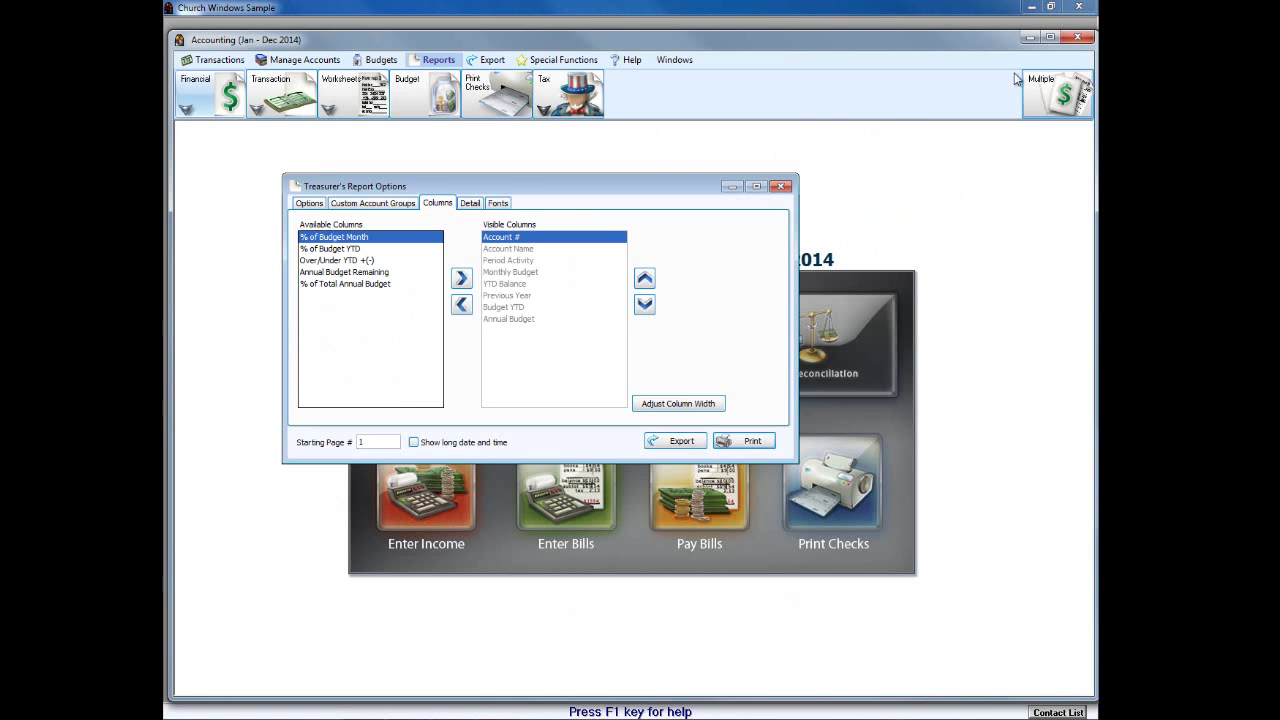
# - Remove the Account # column from the Treasurer's Report and preview the report again
pyautogui.click(462, 305)
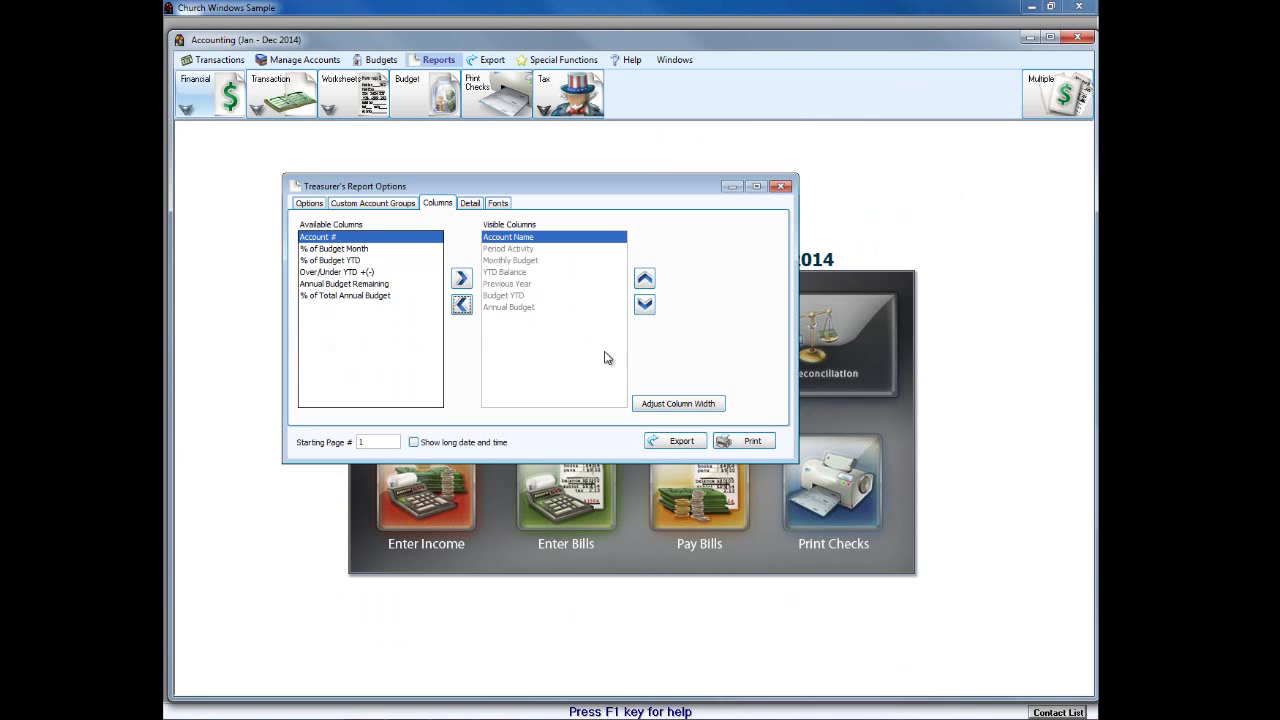
pyautogui.click(752, 443)
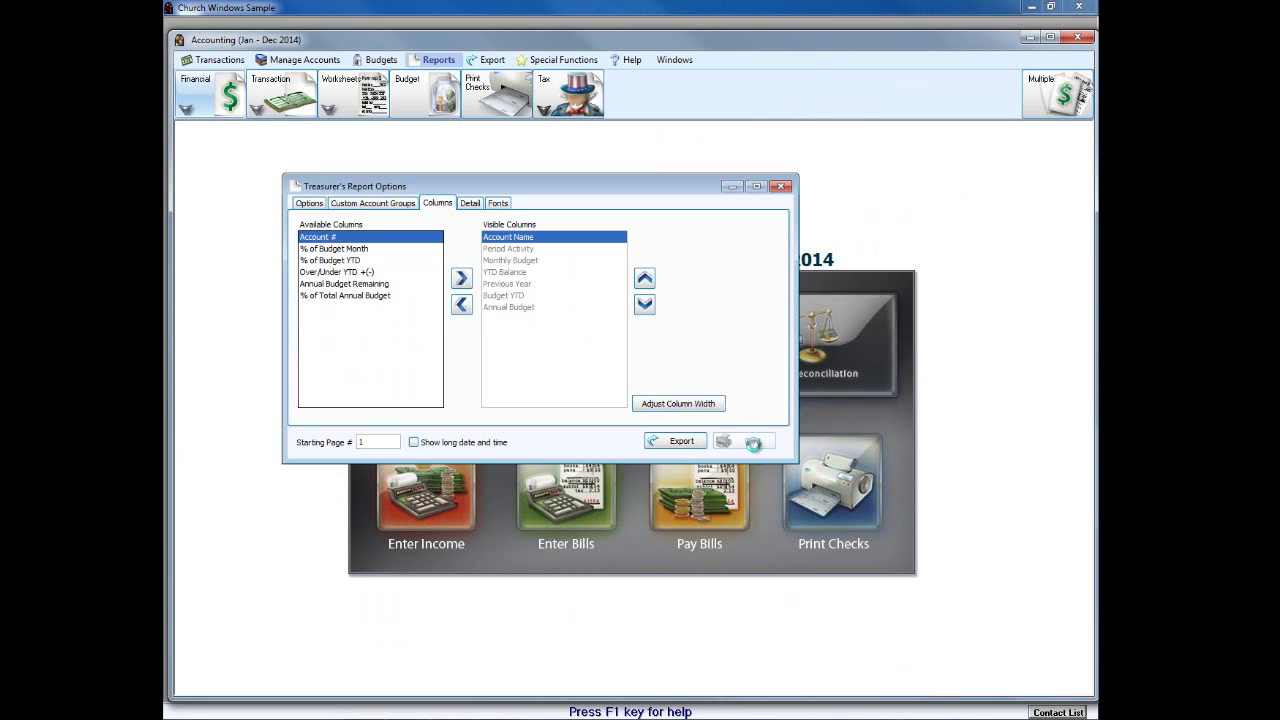